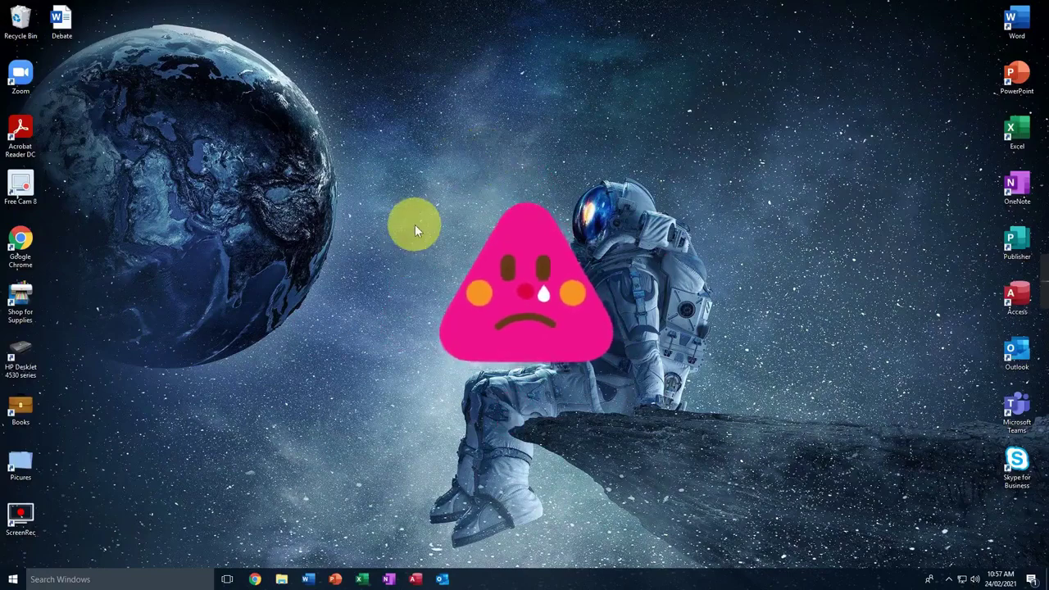
- Search Windows for "pointer" and open the mouse properties at the pointer scheme settings
left_click(168, 580)
type("pointer")
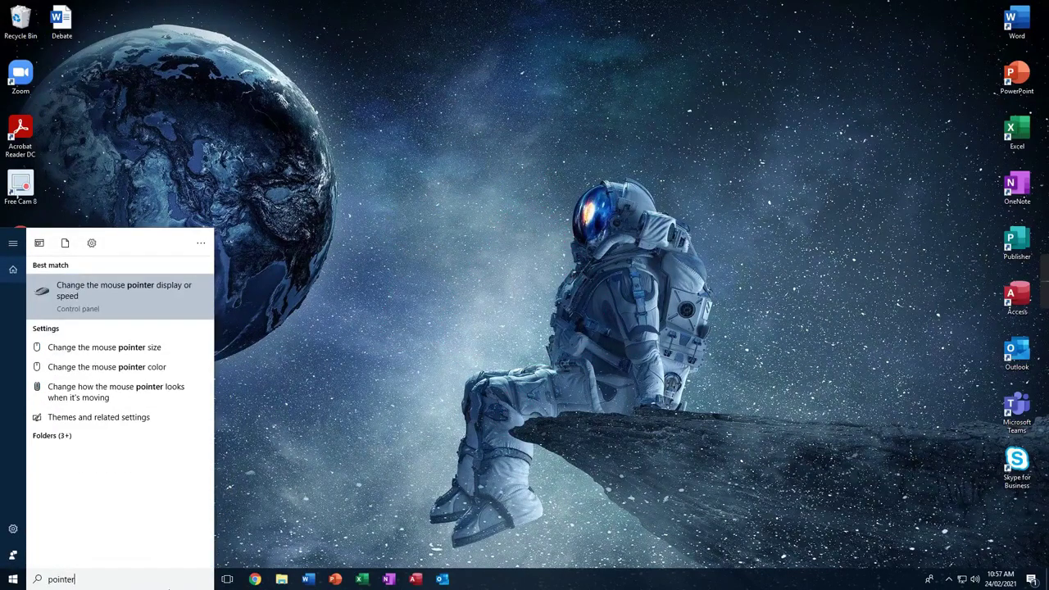
key("Return")
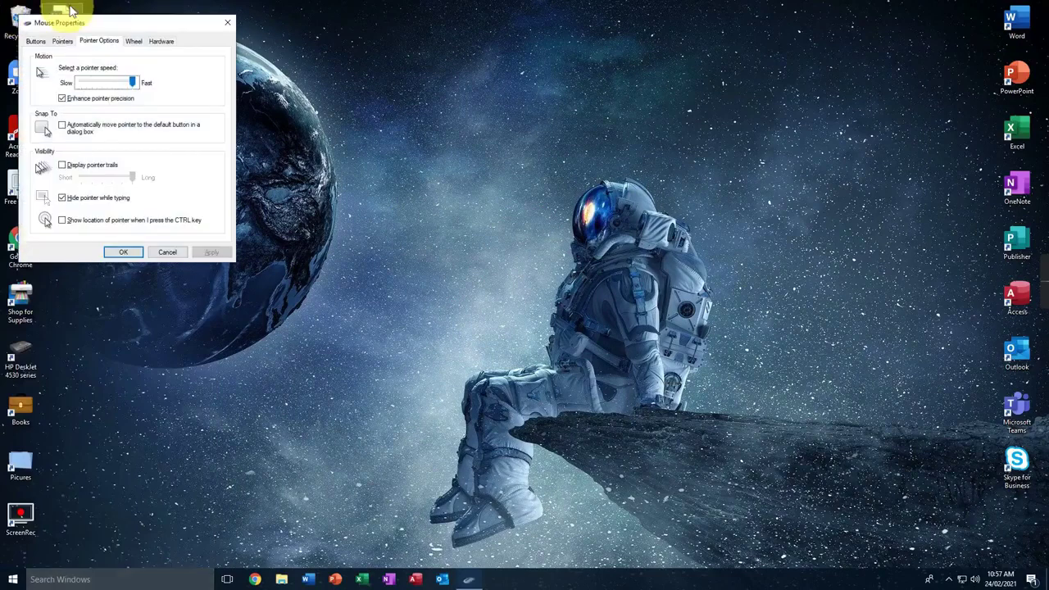
left_click_drag(69, 29, 137, 53)
left_click(129, 67)
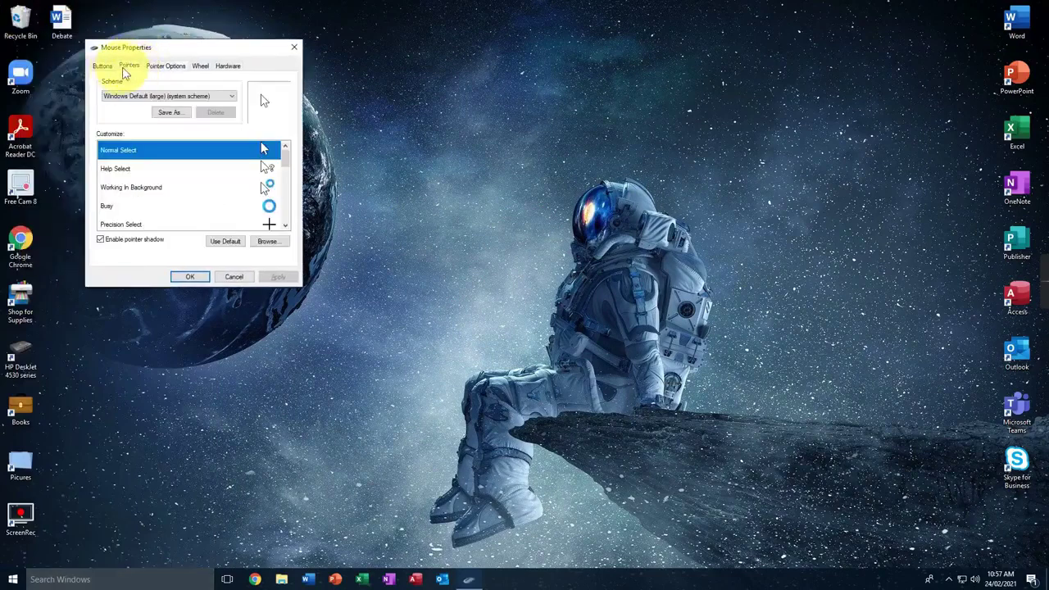
- Review the available pointer schemes and cancel the mouse properties, keeping the current scheme
left_click(166, 96)
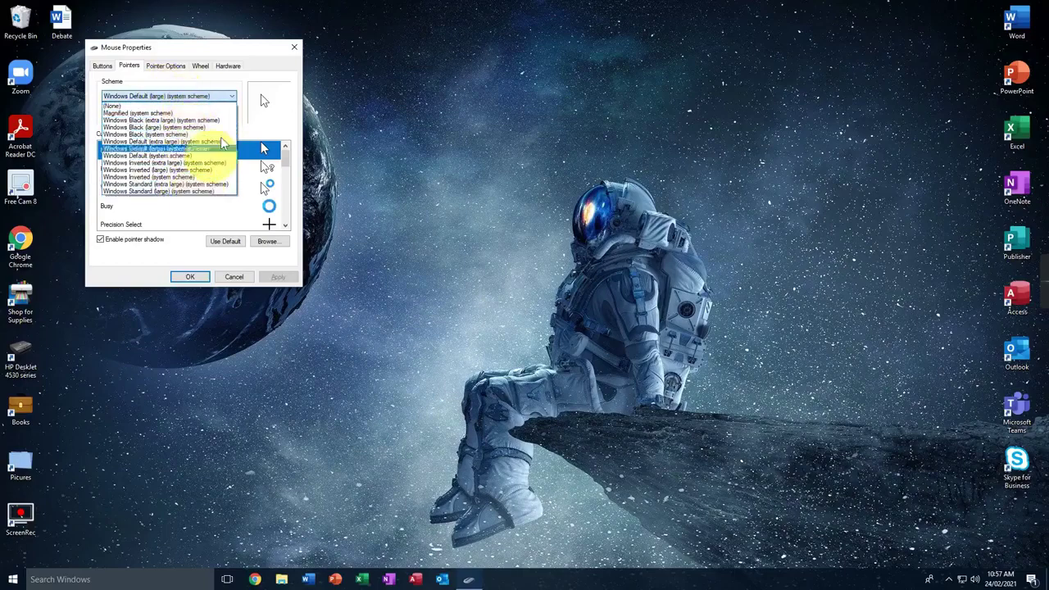
left_click(261, 72)
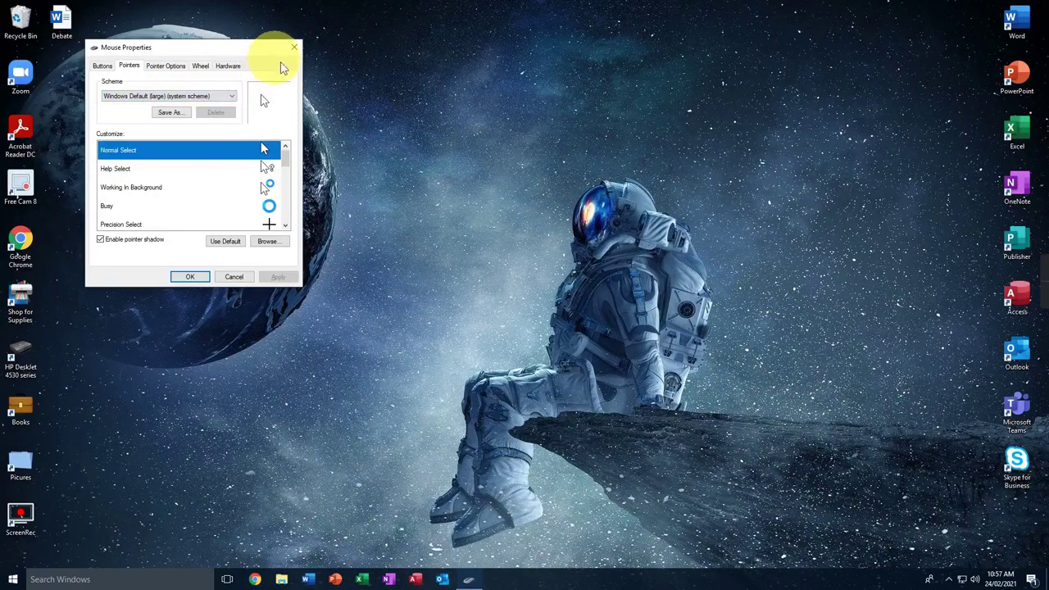
left_click(217, 100)
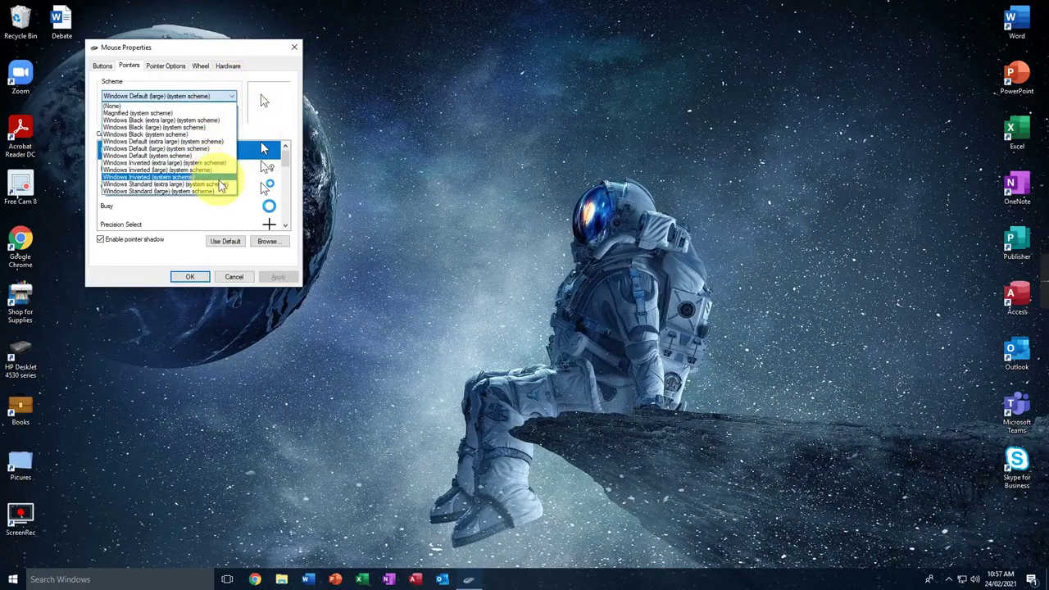
left_click(273, 71)
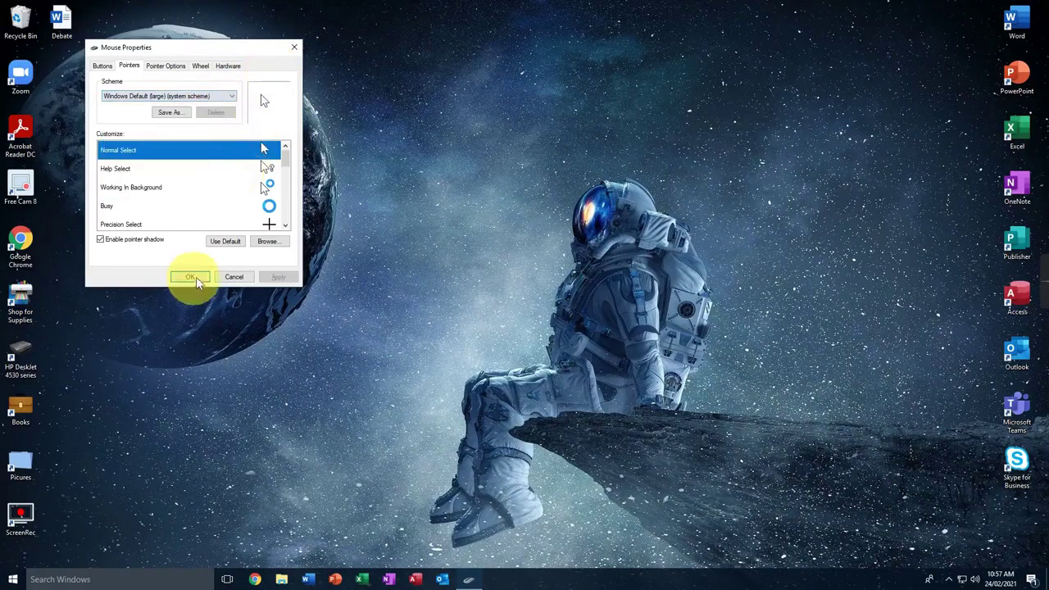
left_click(234, 278)
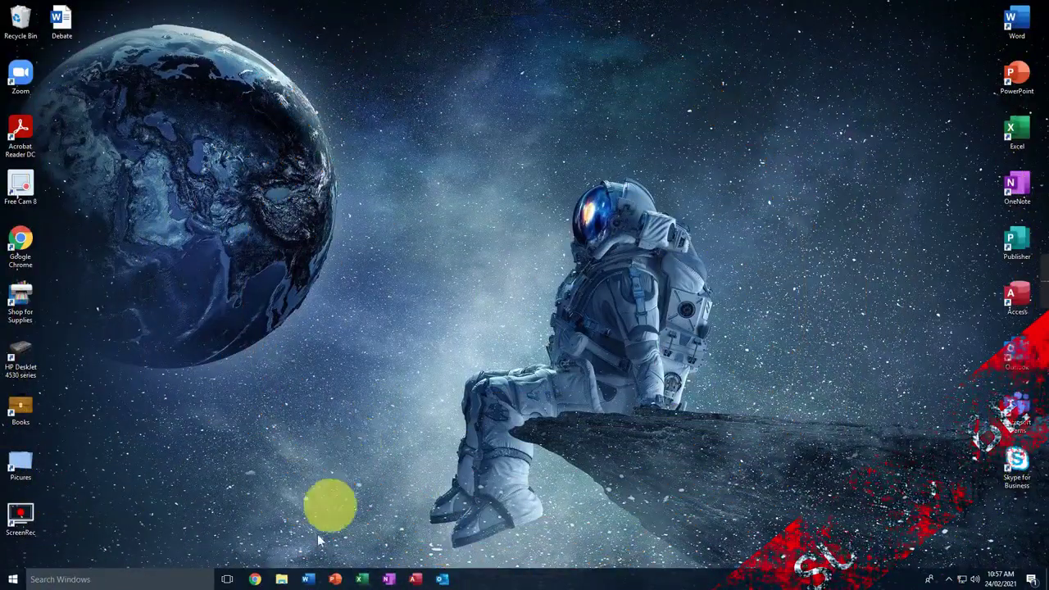
left_click(264, 579)
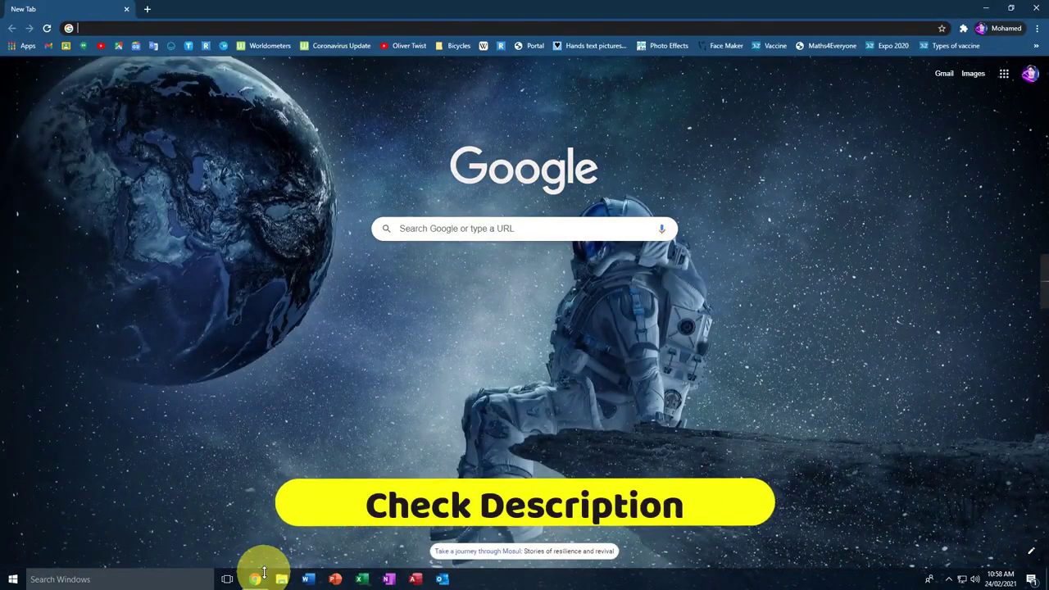
type("https://www.deviantart.com/blueguy/art/Night-Diamond-v3-0-Sapphire-Blue-177119871")
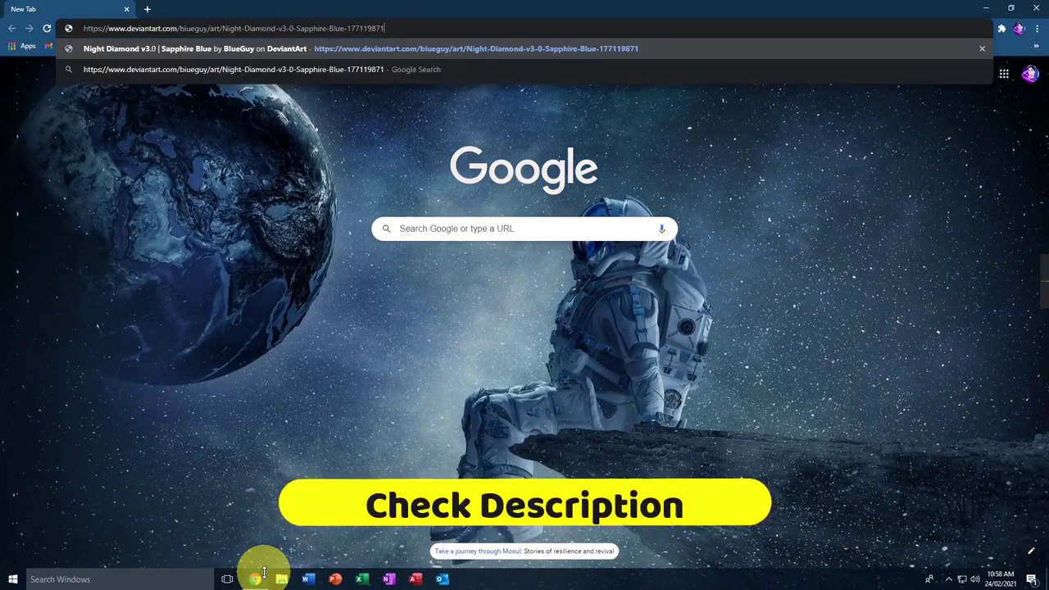
key("Return")
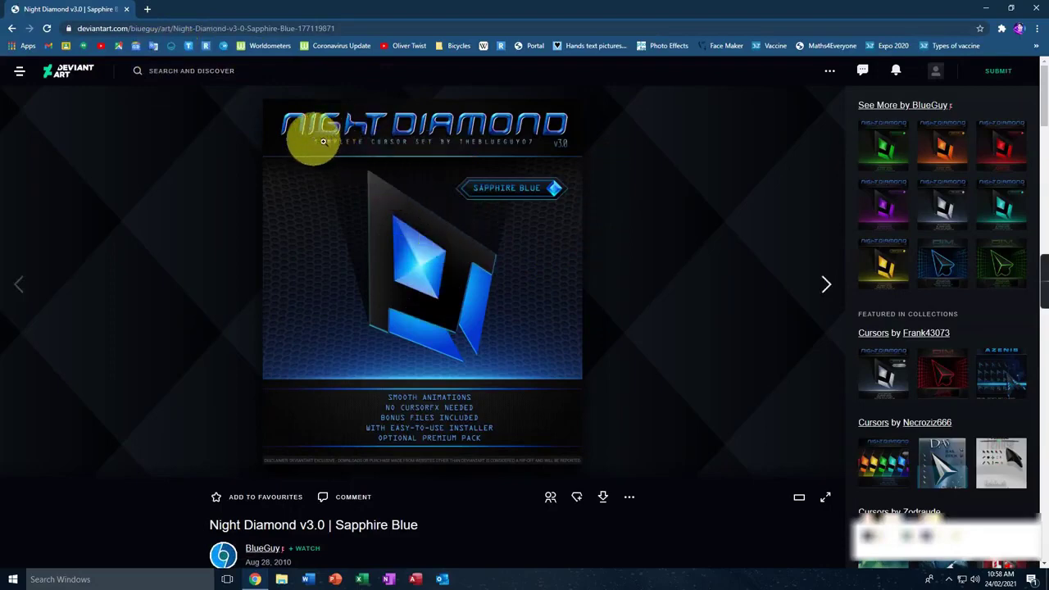
left_click(824, 289)
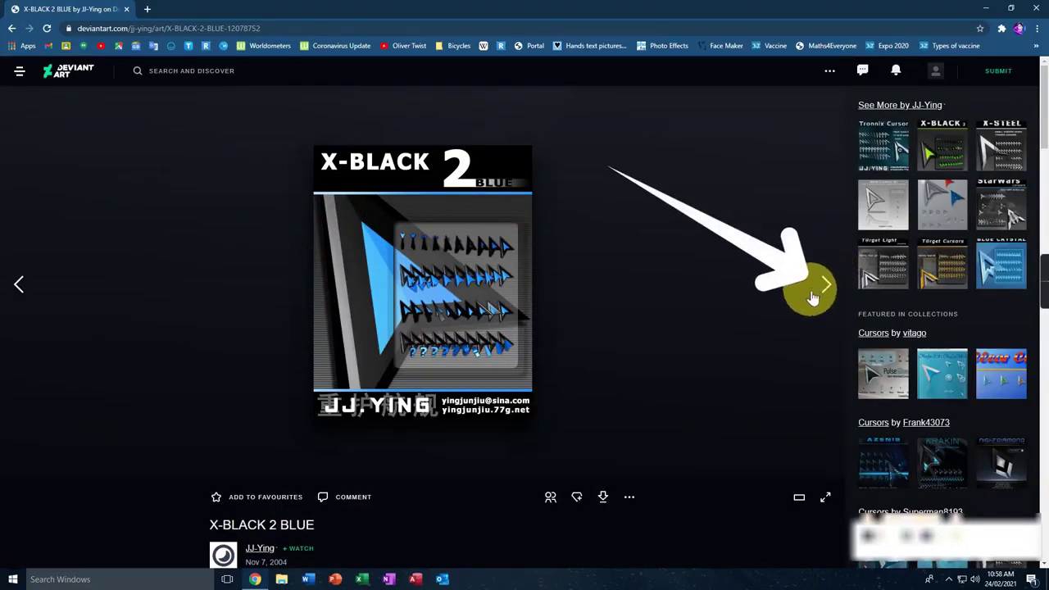
left_click(19, 284)
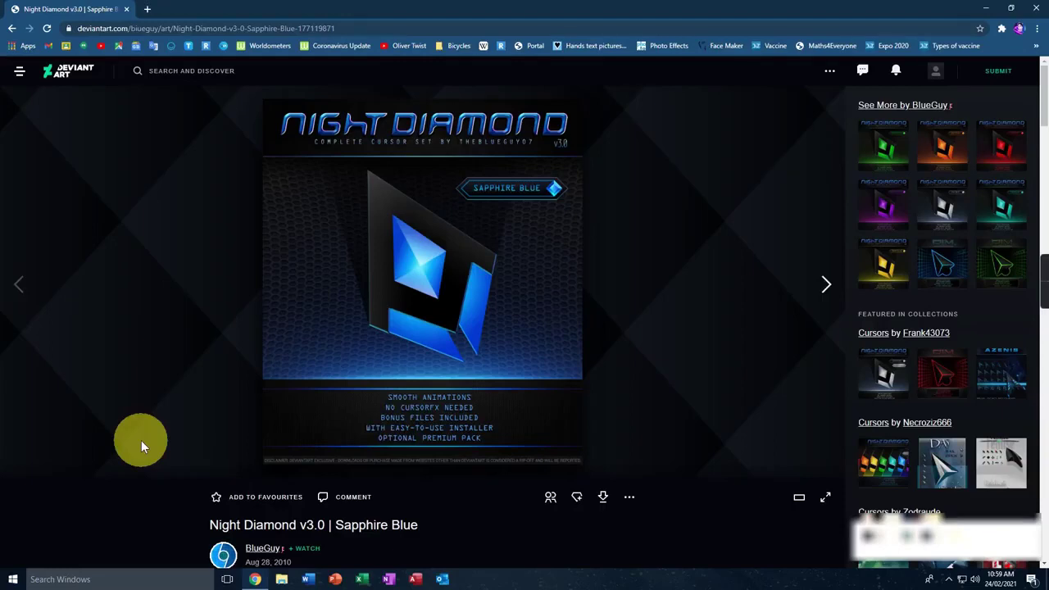
- Open the Zircon Cyan variant of the Night Diamond cursor set and view its artwork enlarged
left_click(1001, 209)
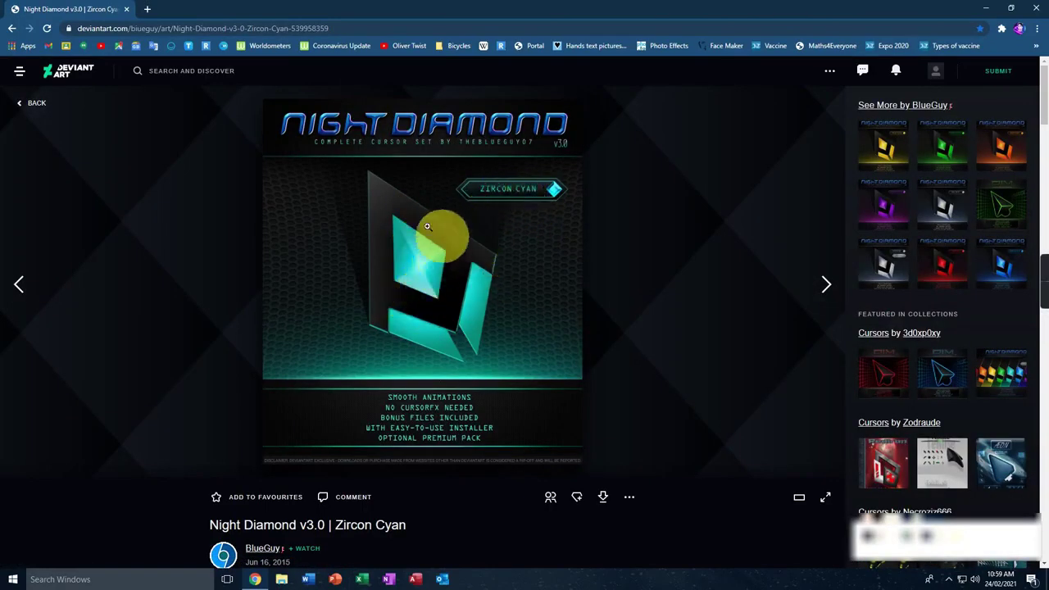
left_click(391, 412)
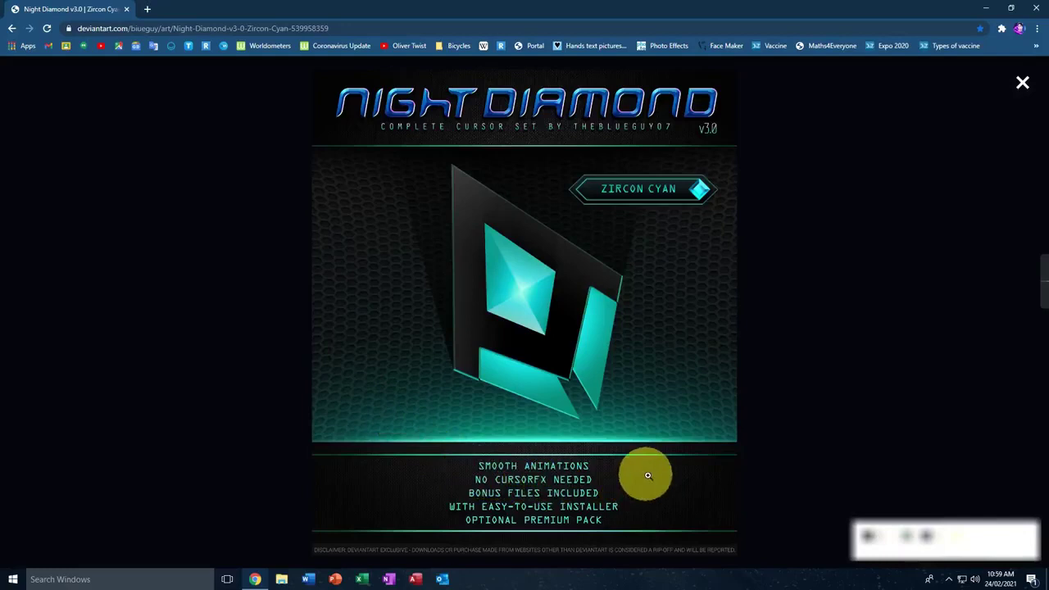
left_click(1022, 86)
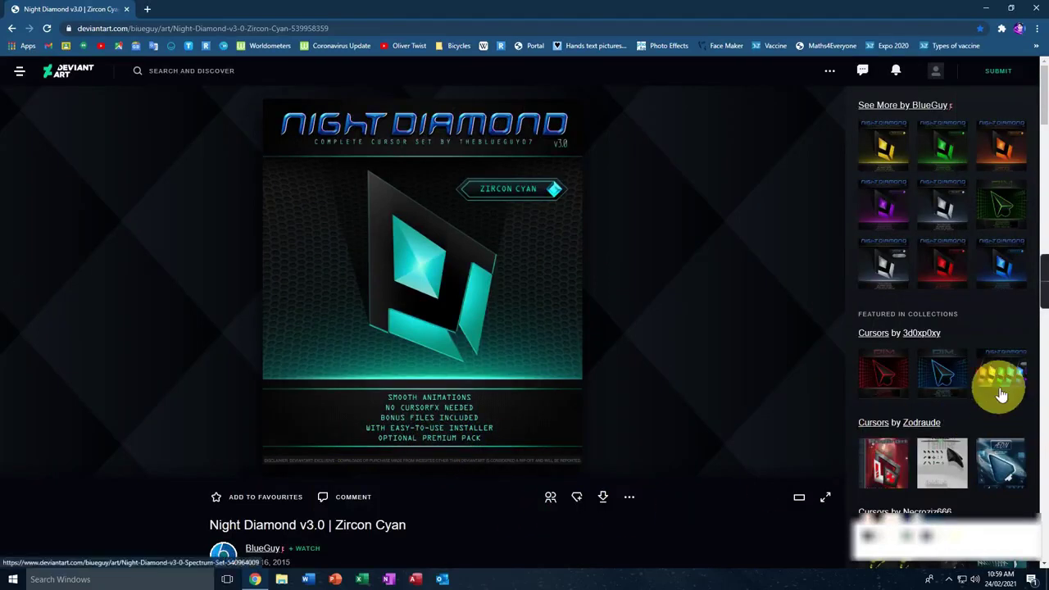
- Check the download options of the Night Diamond Spectrum Set in a separate tab, closing that tab when done
left_click_drag(934, 295, 675, 7)
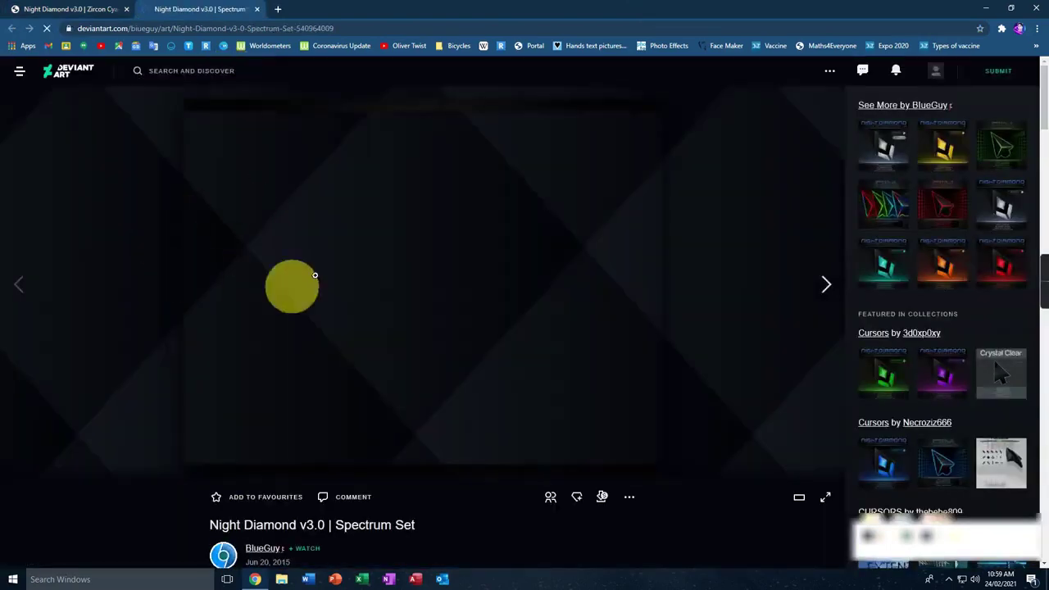
left_click(603, 498)
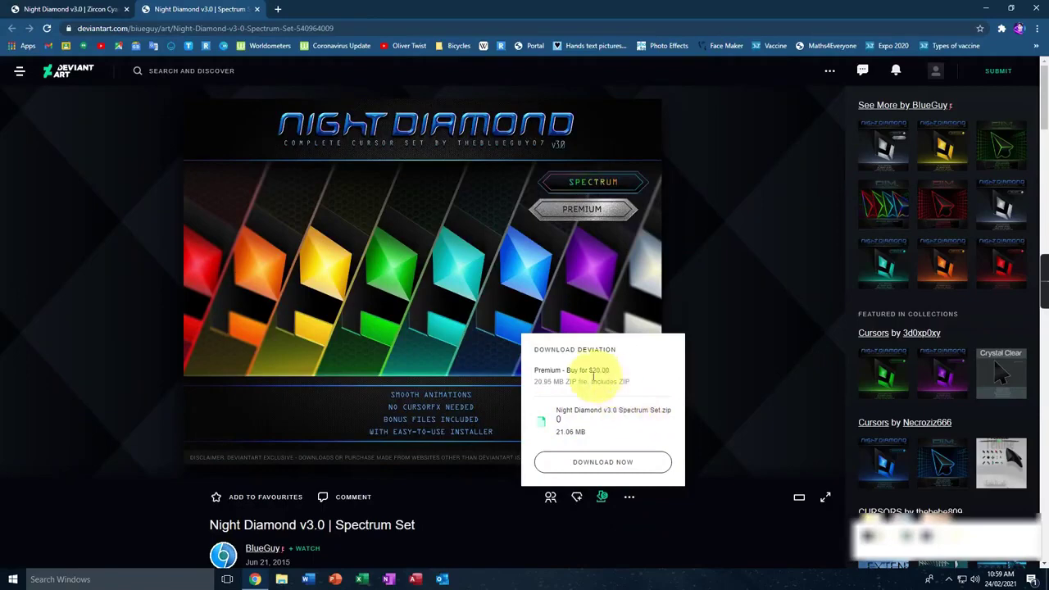
left_click(258, 10)
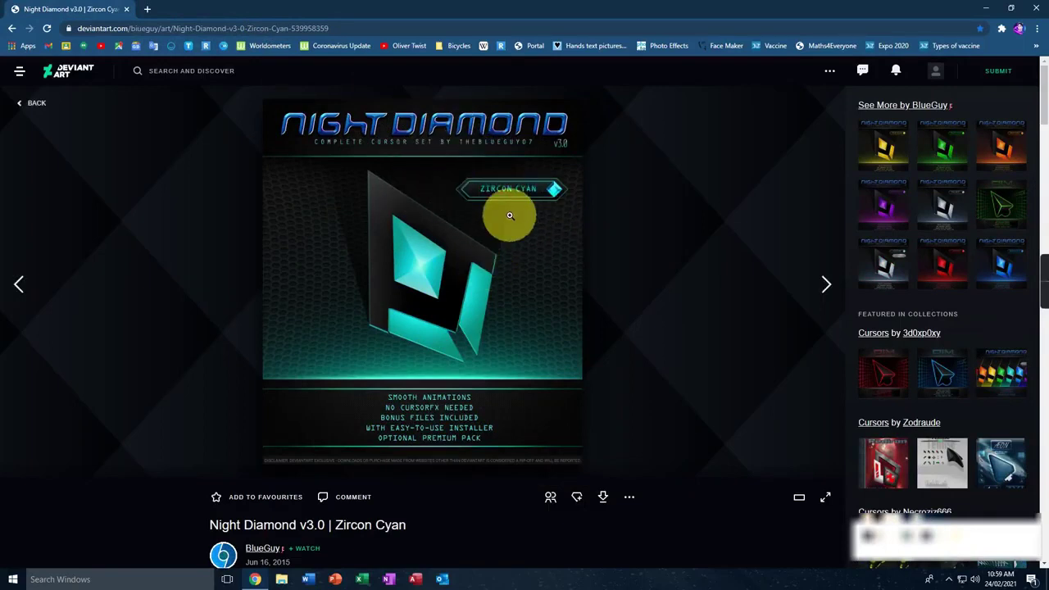
- Check the download options of the Zircon Cyan cursor set, and log out of the DeviantArt account
left_click(604, 502)
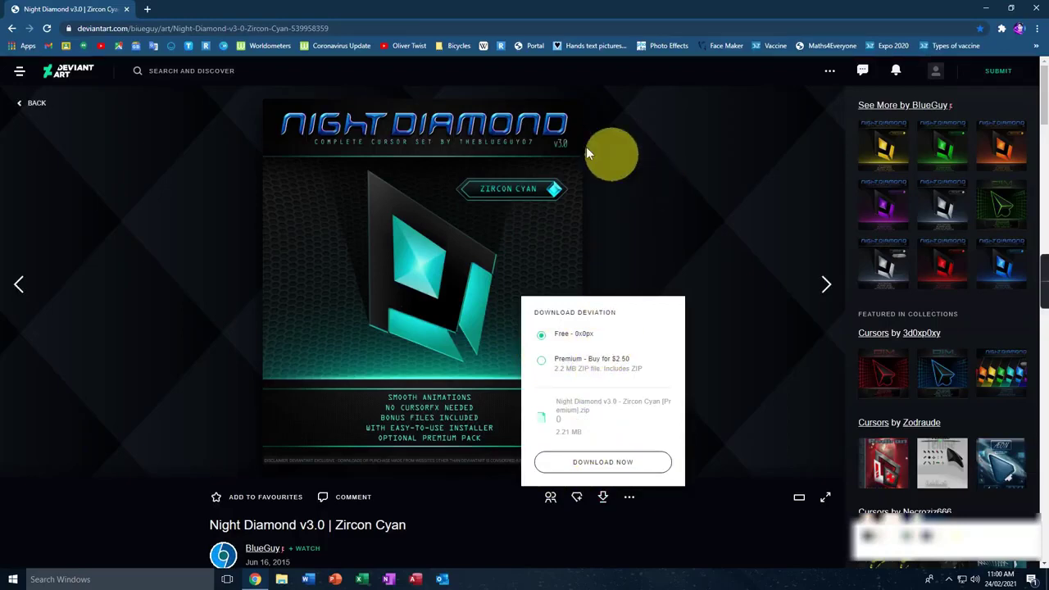
left_click(711, 143)
left_click(935, 72)
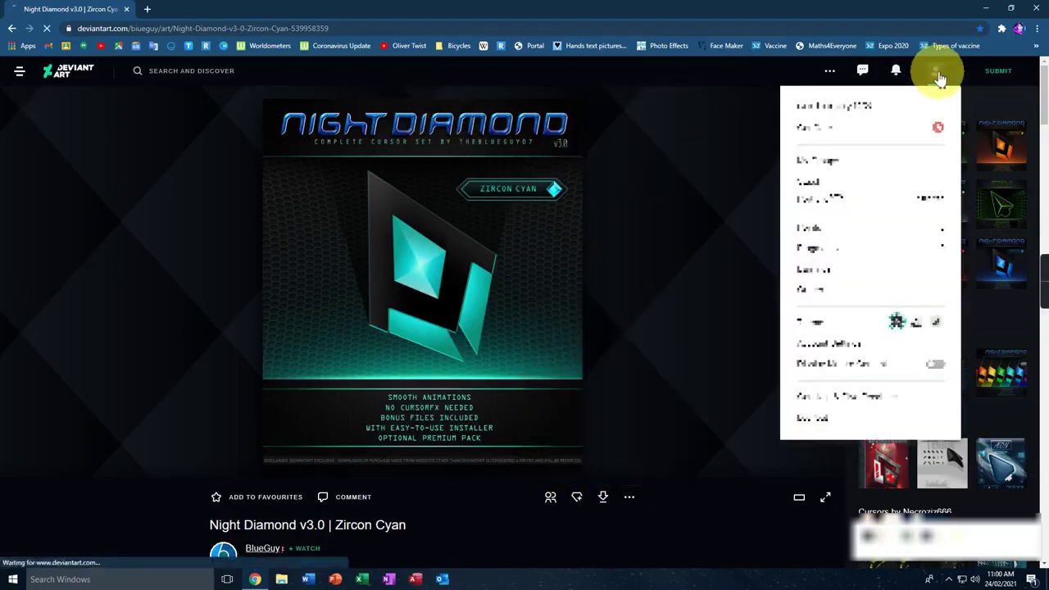
left_click(815, 418)
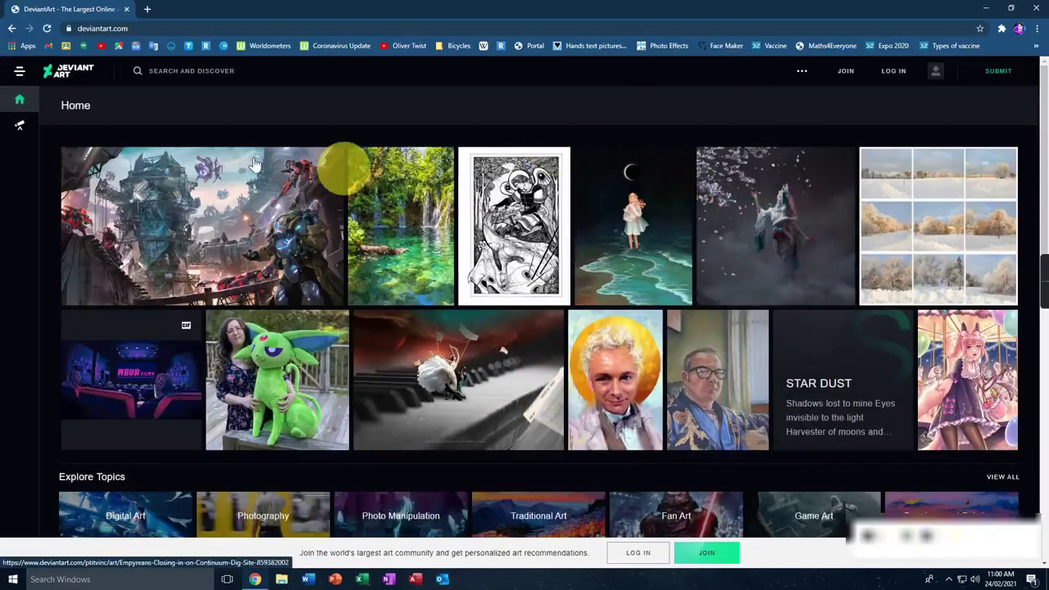
- Reopen the Night Diamond v3.0 Sapphire Blue page by its address, go to the Zircon Cyan variant and request its download
left_click(215, 29)
type("https://www.deviantart.com/biueguy/art/Night-Diamond-v3-0-Sapphire-Blue-177119871")
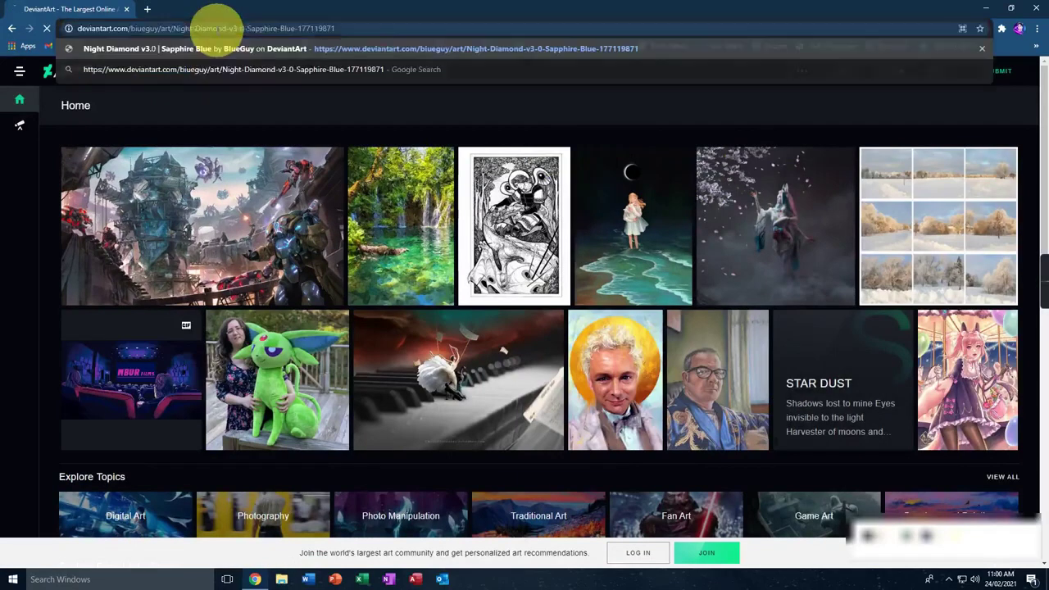
key("Return")
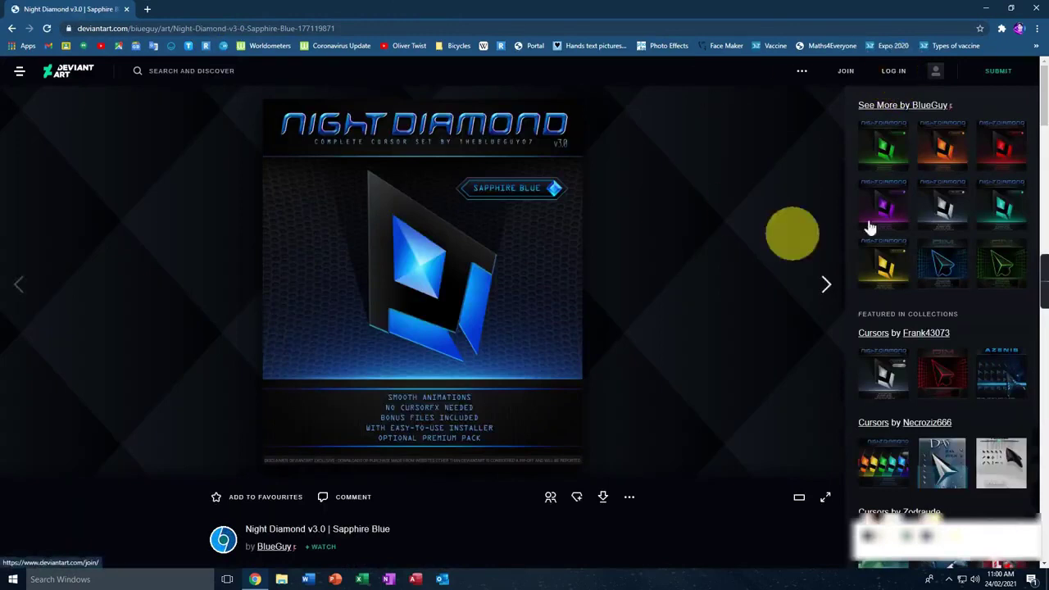
left_click(1010, 212)
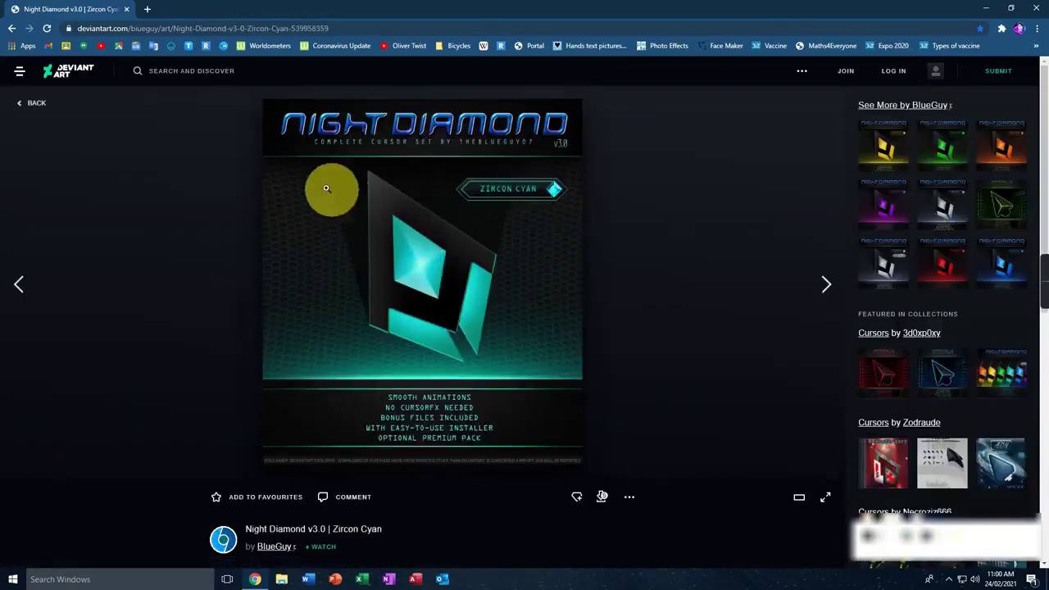
left_click(604, 499)
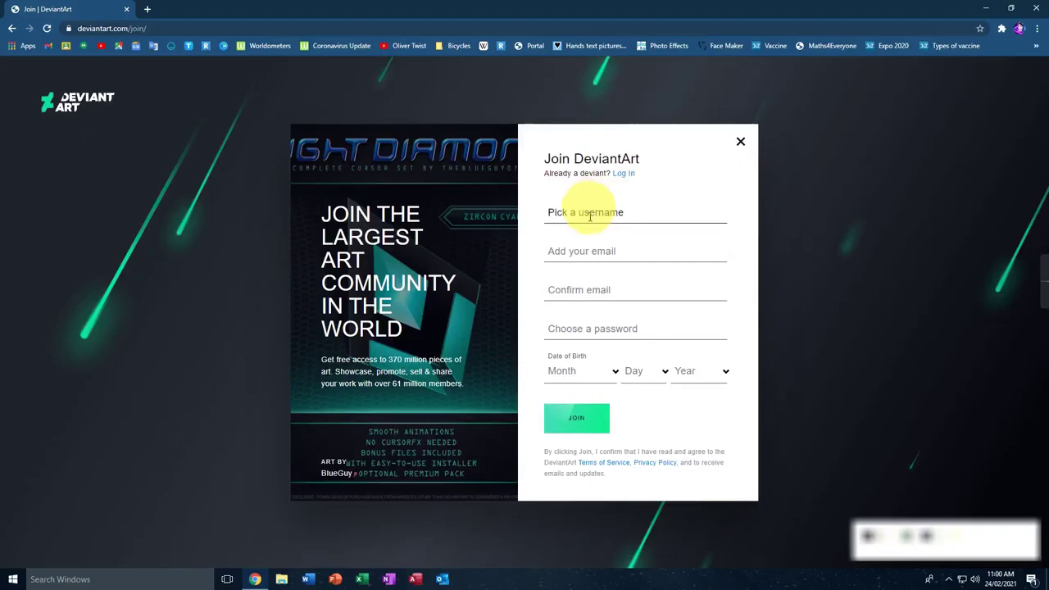
- Fill in the DeviantArt join form with a username, the e-mail address and its confirmation, and the account password
left_click(592, 252)
key("Tab")
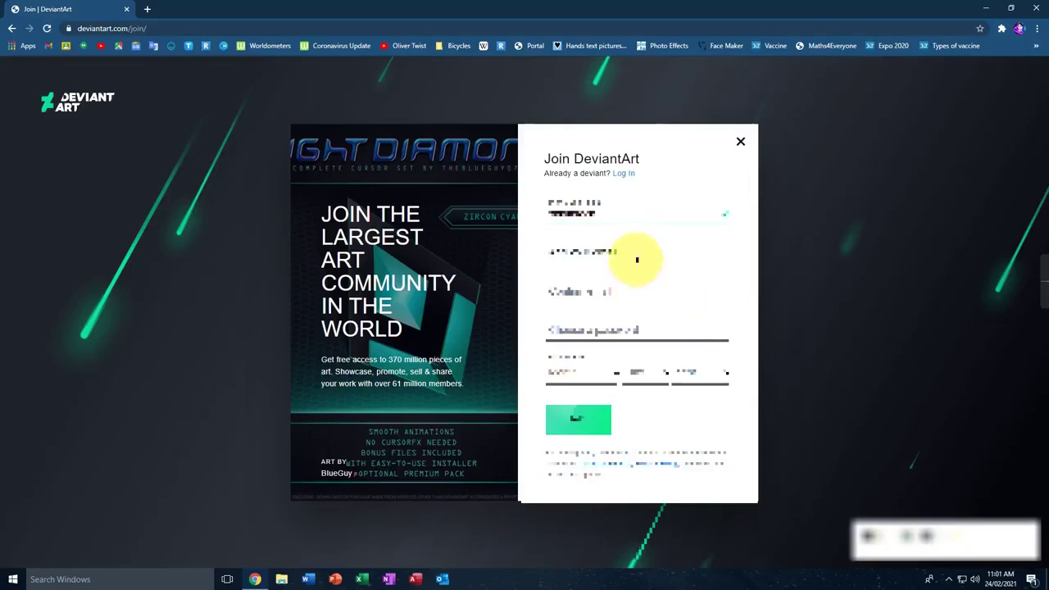
left_click(580, 246)
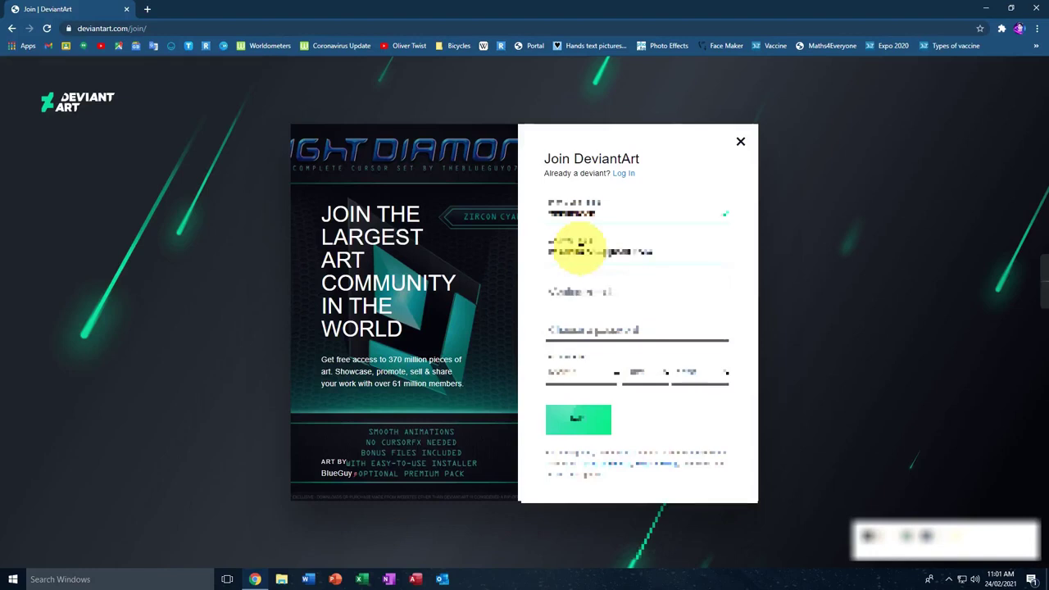
left_click(640, 295)
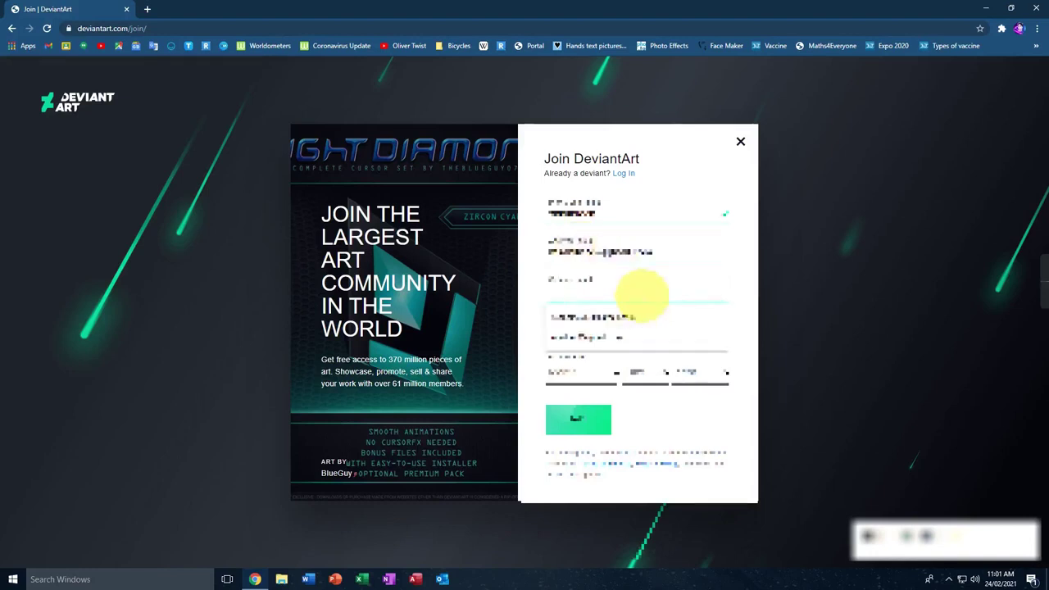
type("••")
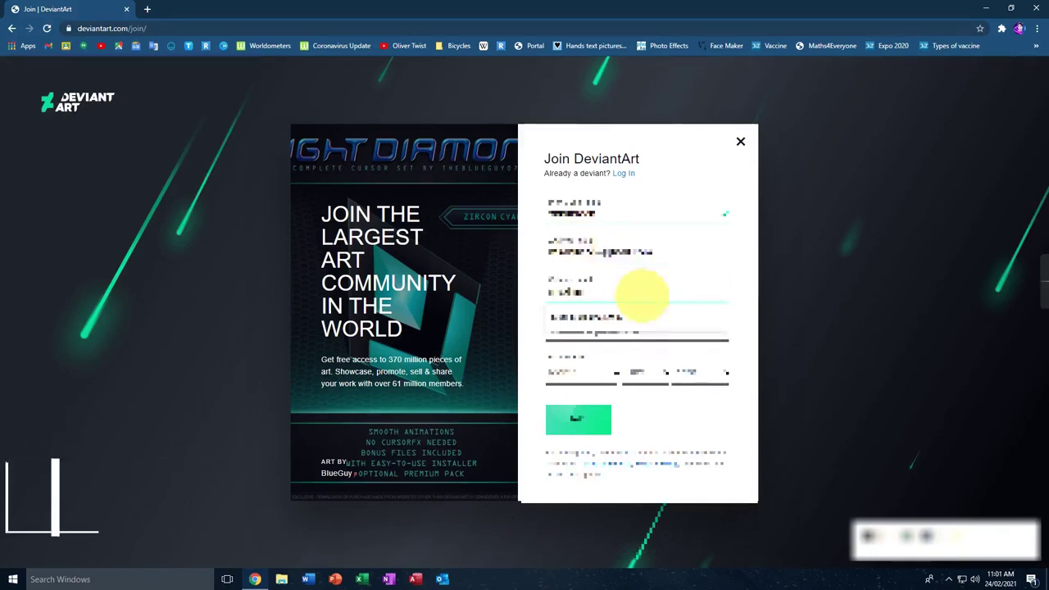
type("••••")
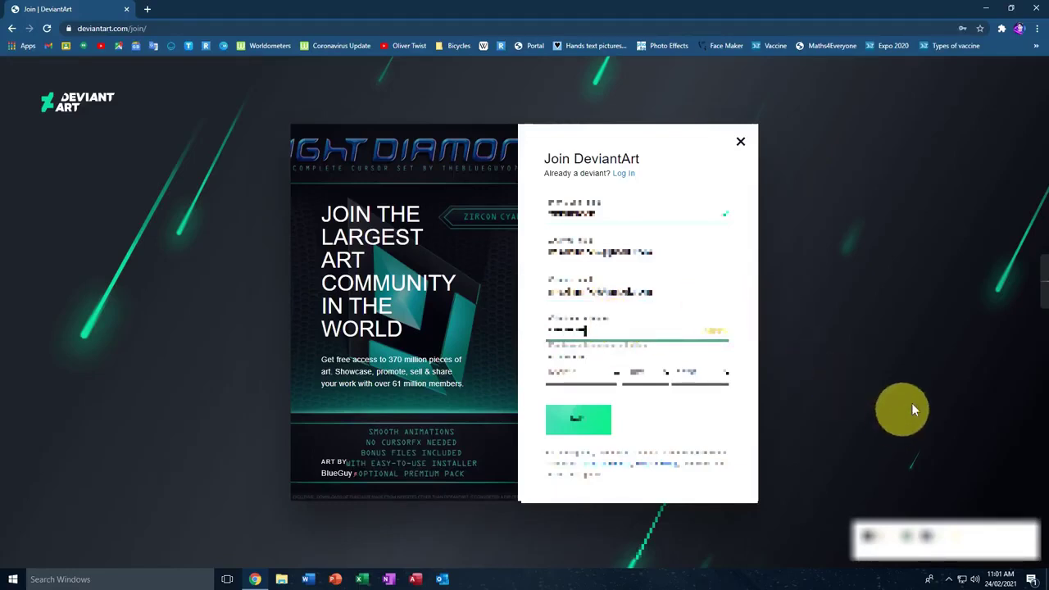
- Choose the month, day and year of the date of birth and submit the DeviantArt join form
left_click(584, 373)
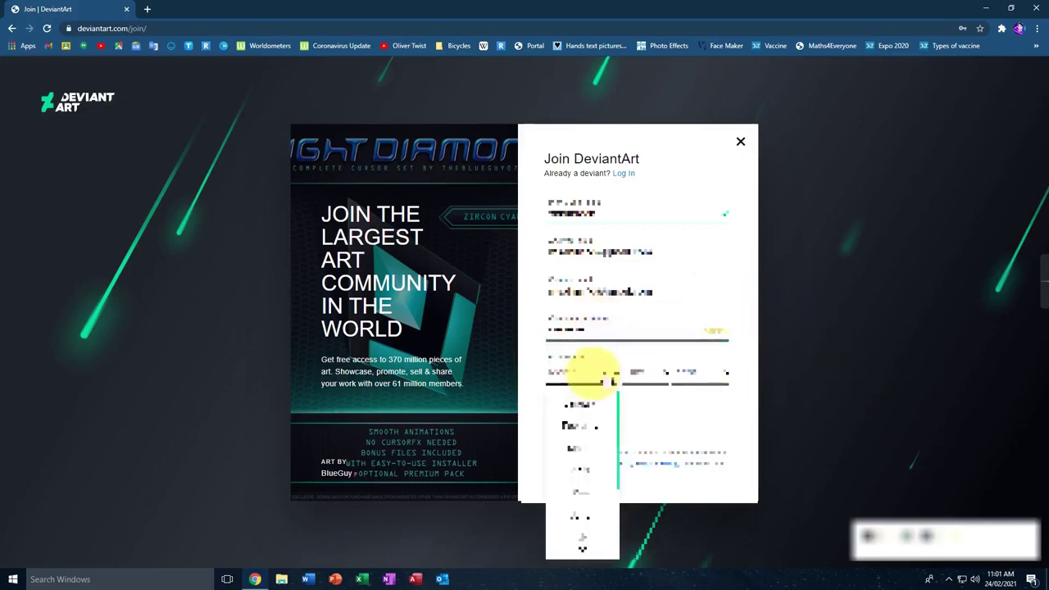
left_click(580, 487)
left_click(635, 374)
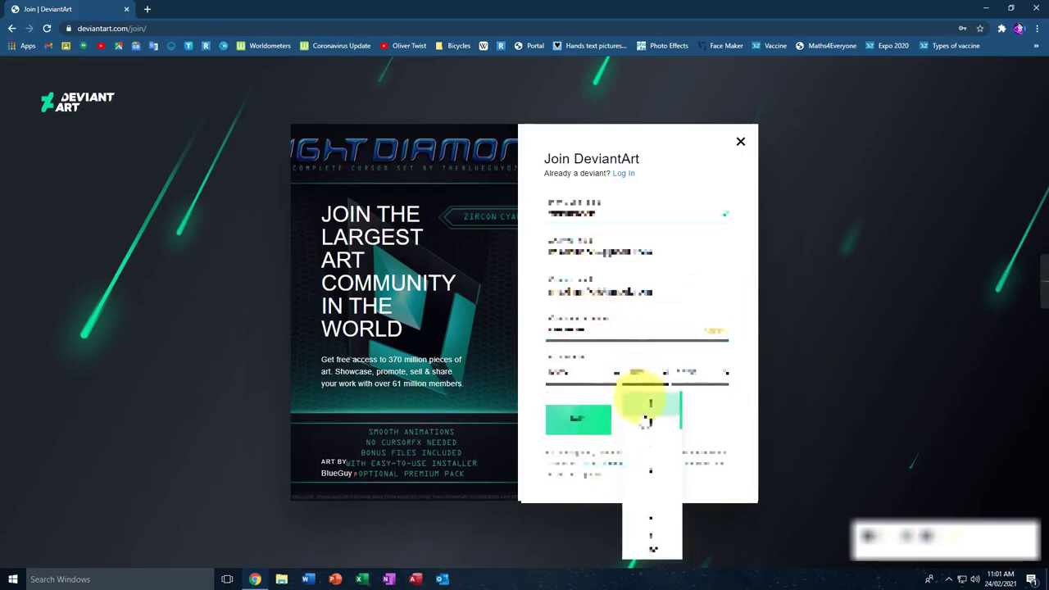
left_click(652, 455)
left_click(693, 375)
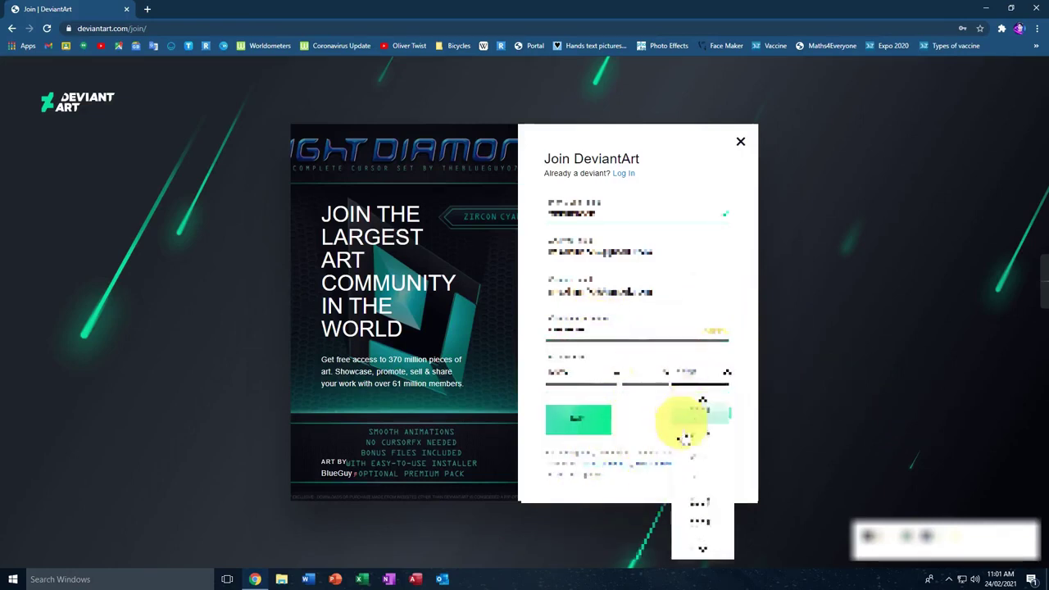
left_click(696, 482)
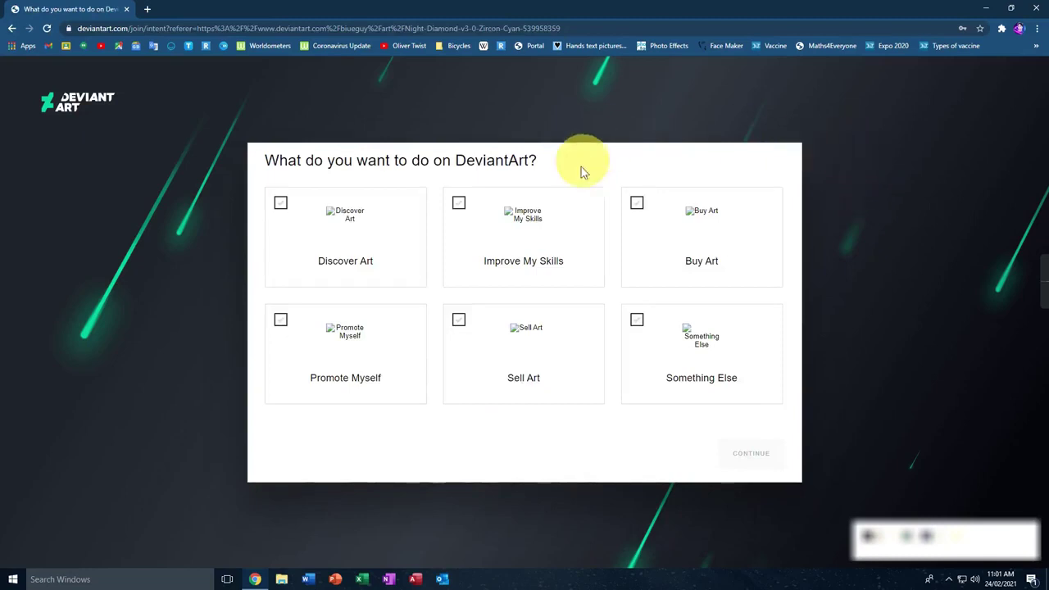
- Select Improve My Skills as the purpose for using DeviantArt and continue the sign-up
left_click(378, 340)
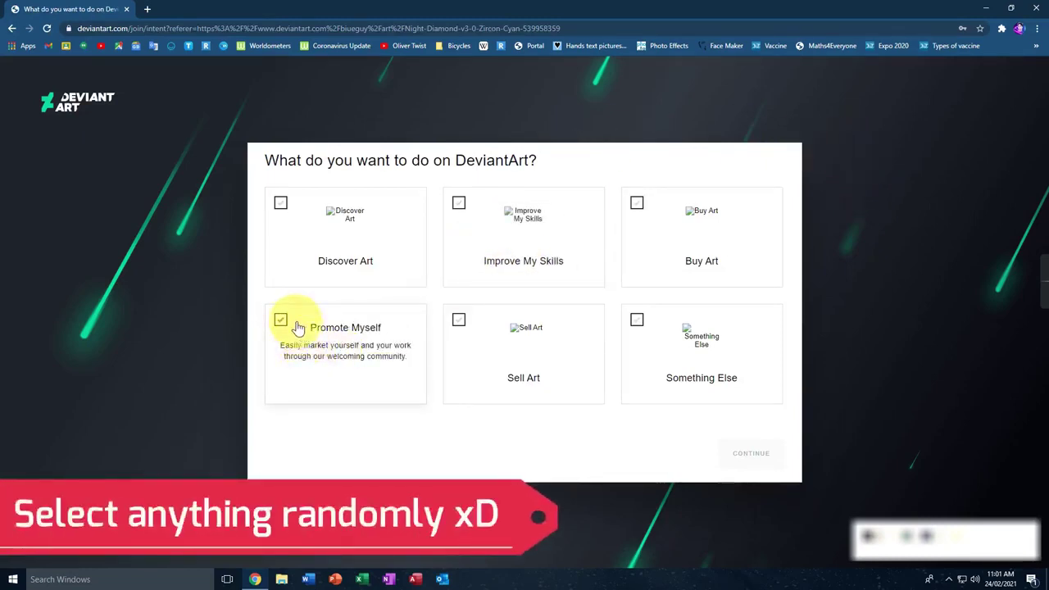
left_click(459, 203)
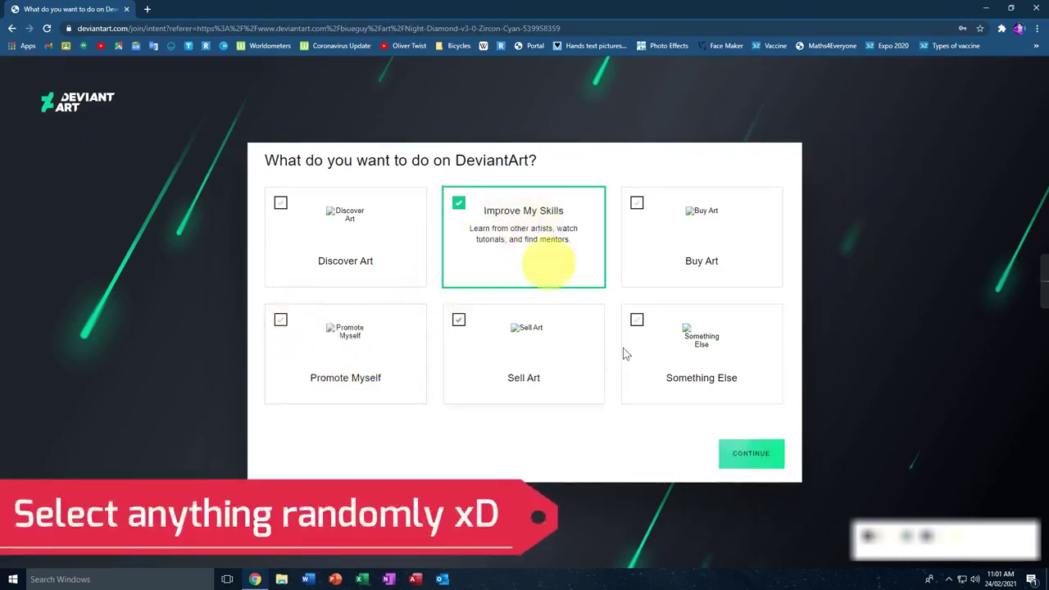
left_click(751, 454)
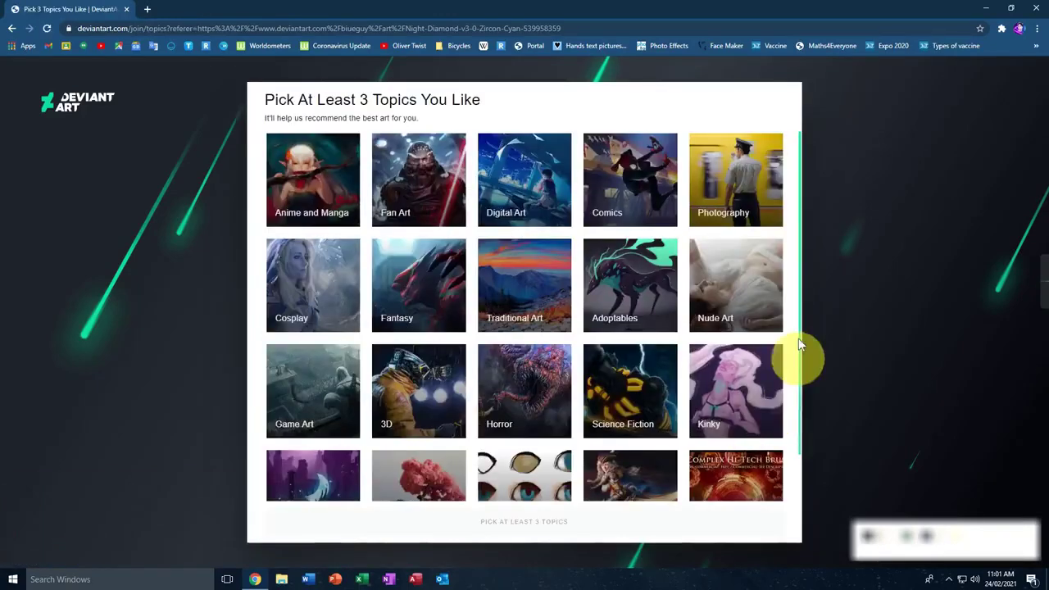
- Pick Fan Art, Photography and Digital Art as the liked topics and continue to finish the sign-up
right_click(402, 169)
left_click(650, 118)
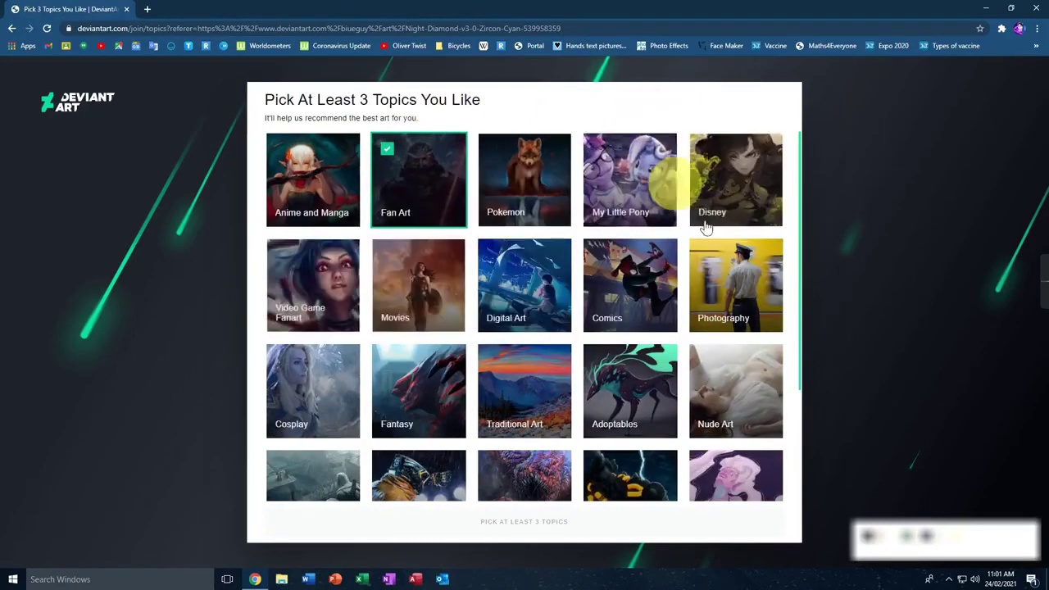
left_click(745, 266)
left_click(565, 291)
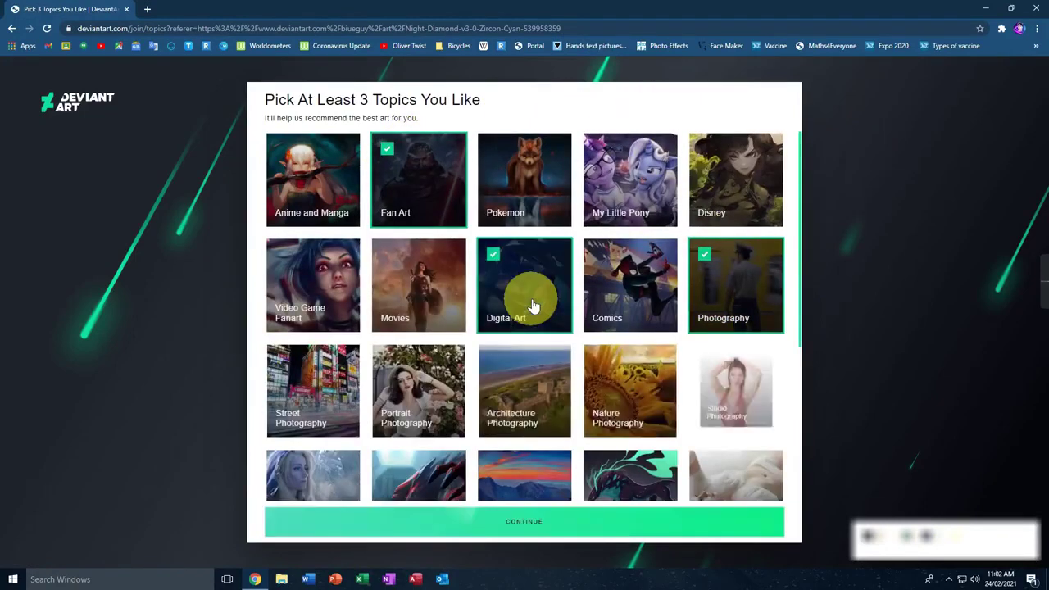
left_click(345, 300)
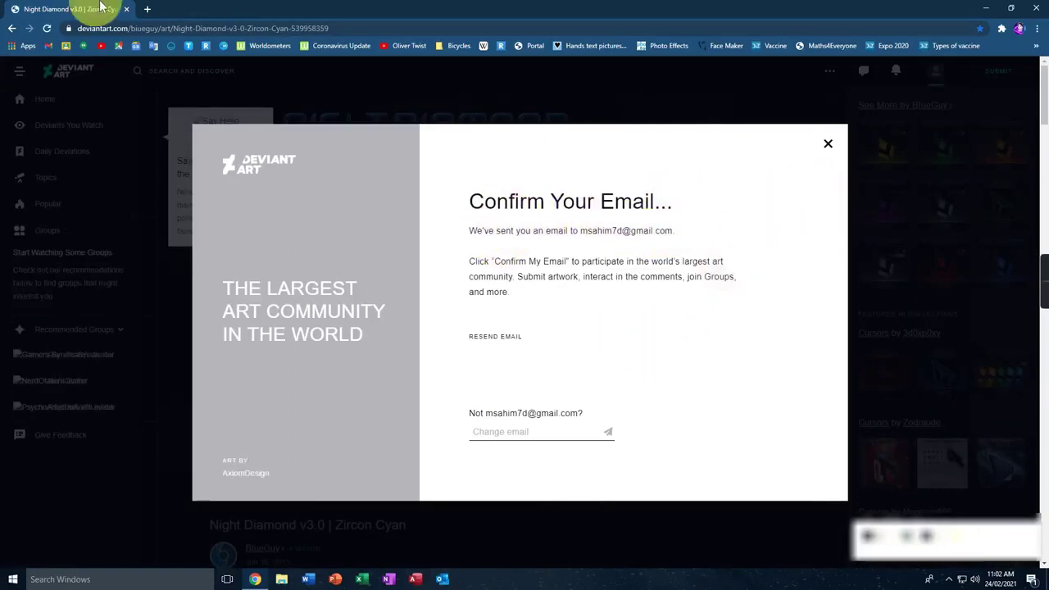
- Open Gmail in a new tab and confirm the e-mail address from DeviantArt's "Please Confirm Your Email Address" message
left_click(147, 9)
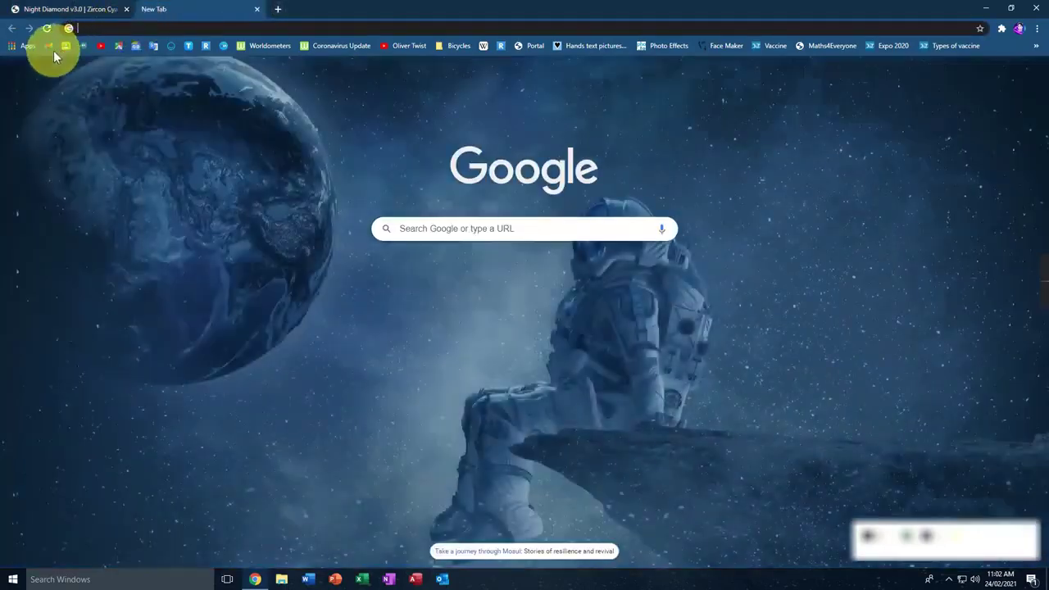
left_click(50, 46)
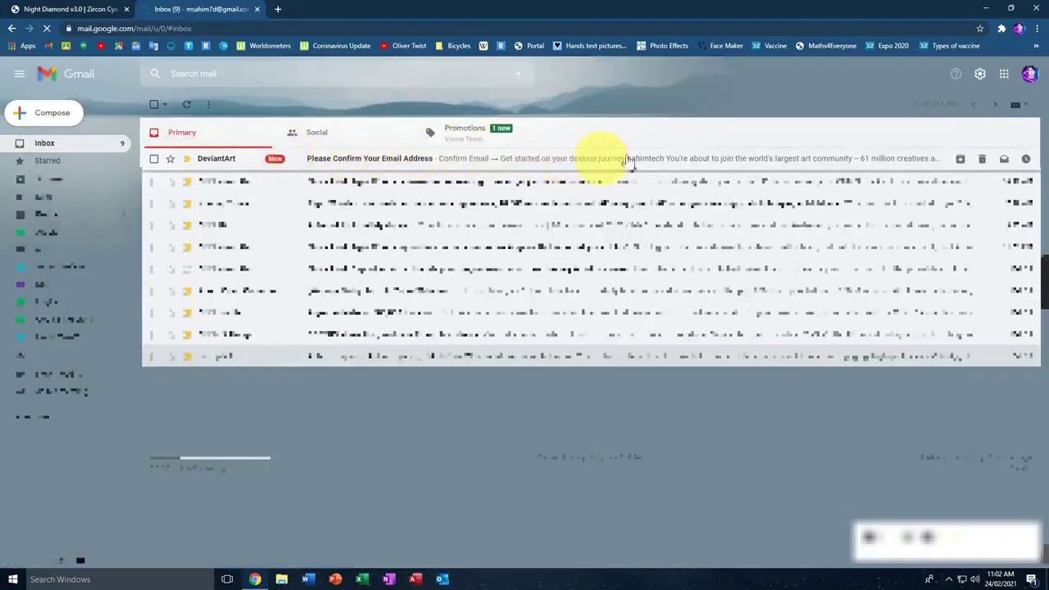
left_click(917, 161)
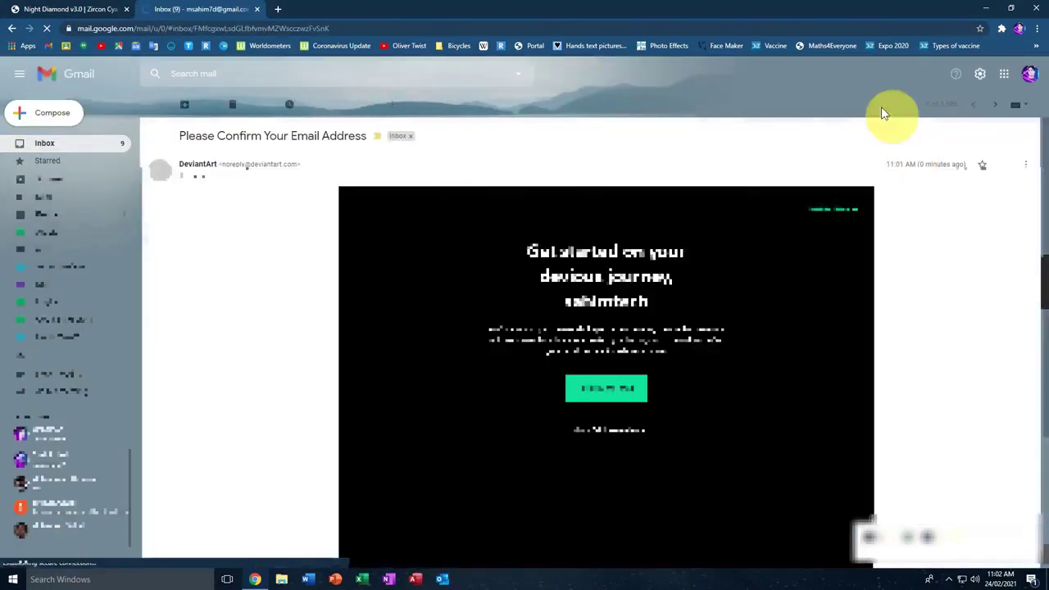
scroll(327, 247, "down", 1)
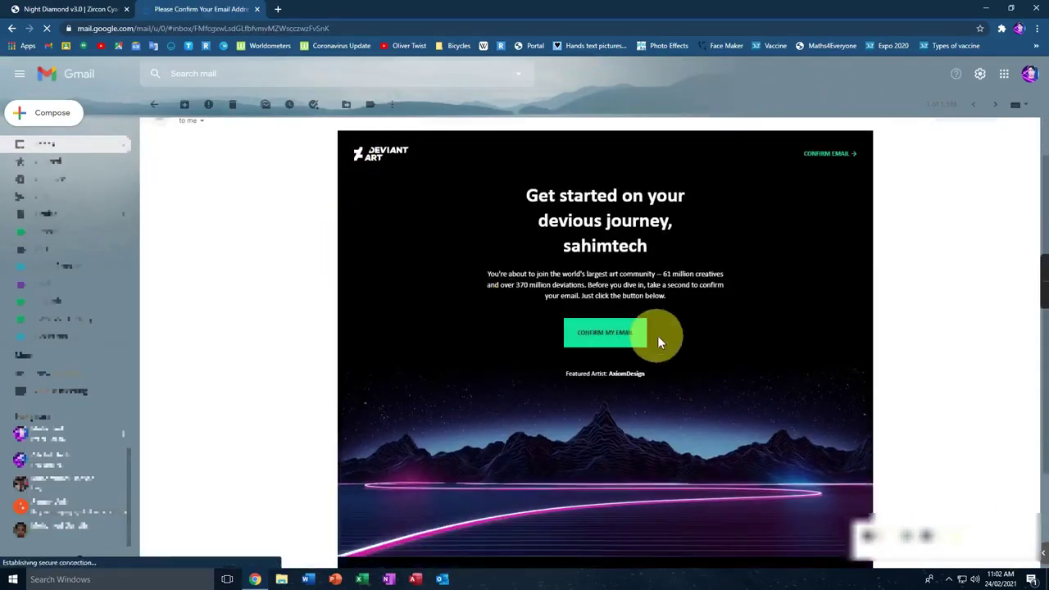
left_click(616, 341)
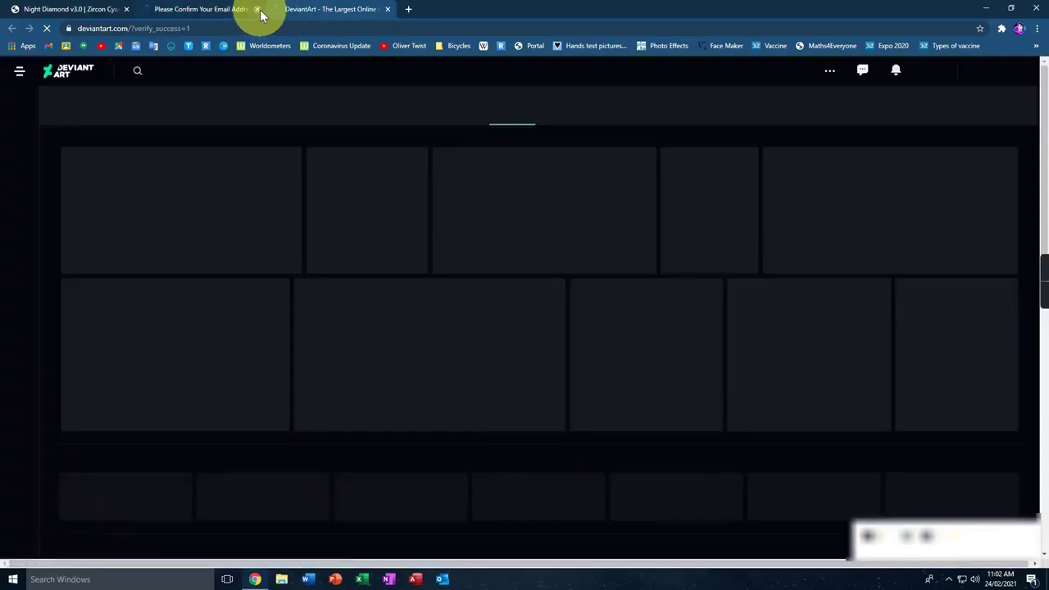
- Close the Gmail tab, dismiss the DeviantArt thank-you message and close the old Zircon Cyan tab
left_click(257, 10)
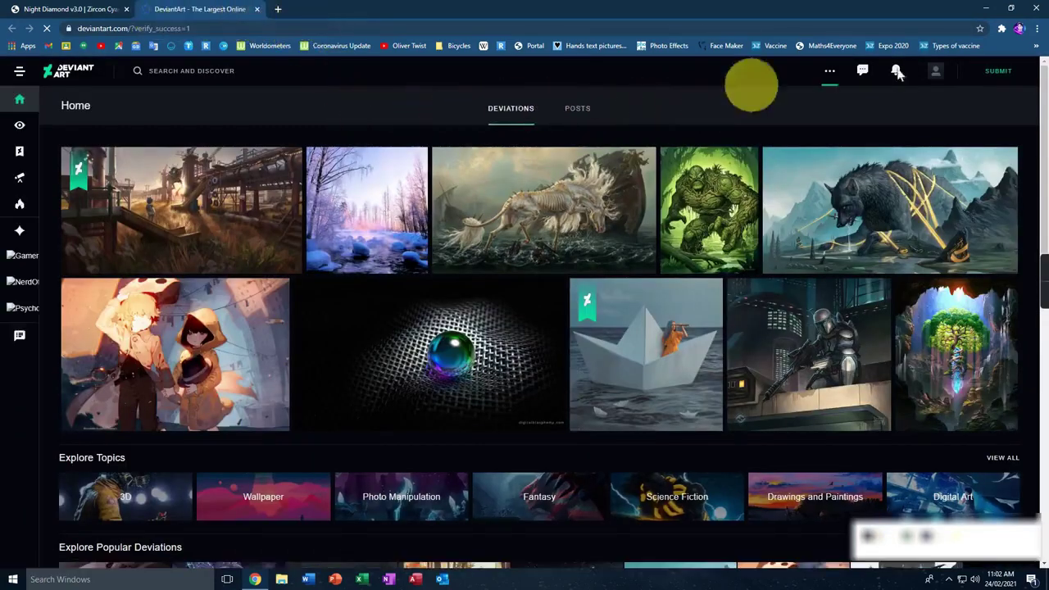
mouse_move(936, 71)
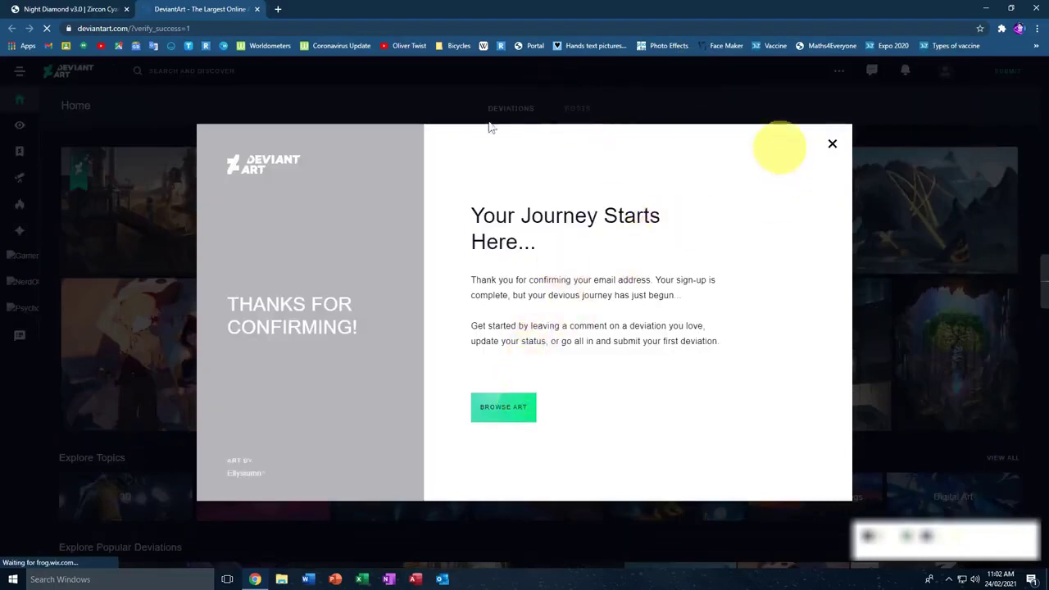
left_click(832, 144)
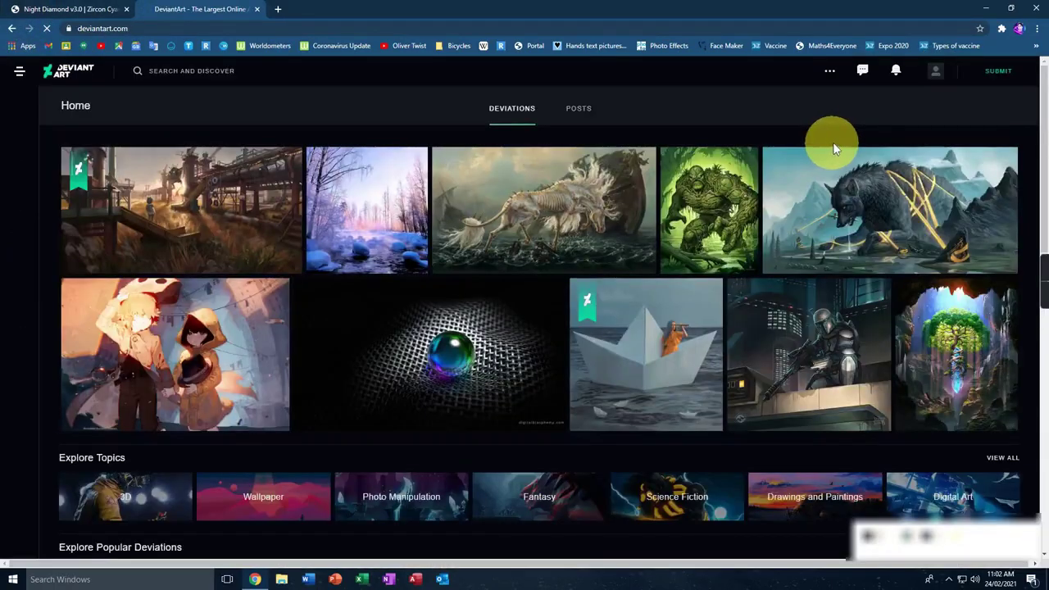
left_click(48, 8)
left_click(153, 8)
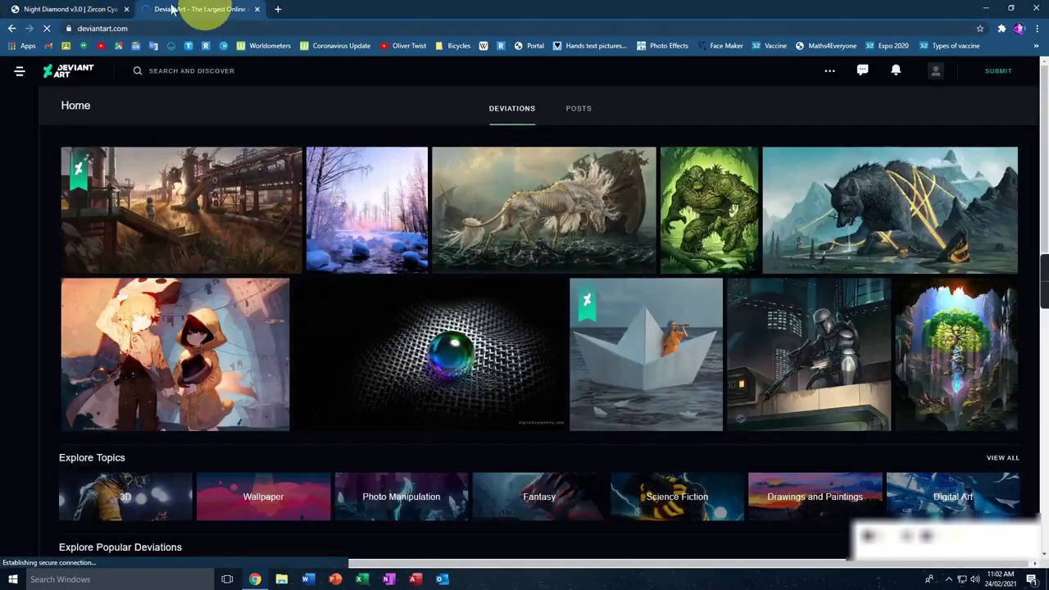
left_click(126, 8)
- Load the Night Diamond v3.0 Sapphire Blue page by its address and switch to the Zircon Cyan variant
type("https://www.deviantart.com/blueguy/art/Night-Diamond-v3-0-Sapphire-Blue-177119871")
key("Return")
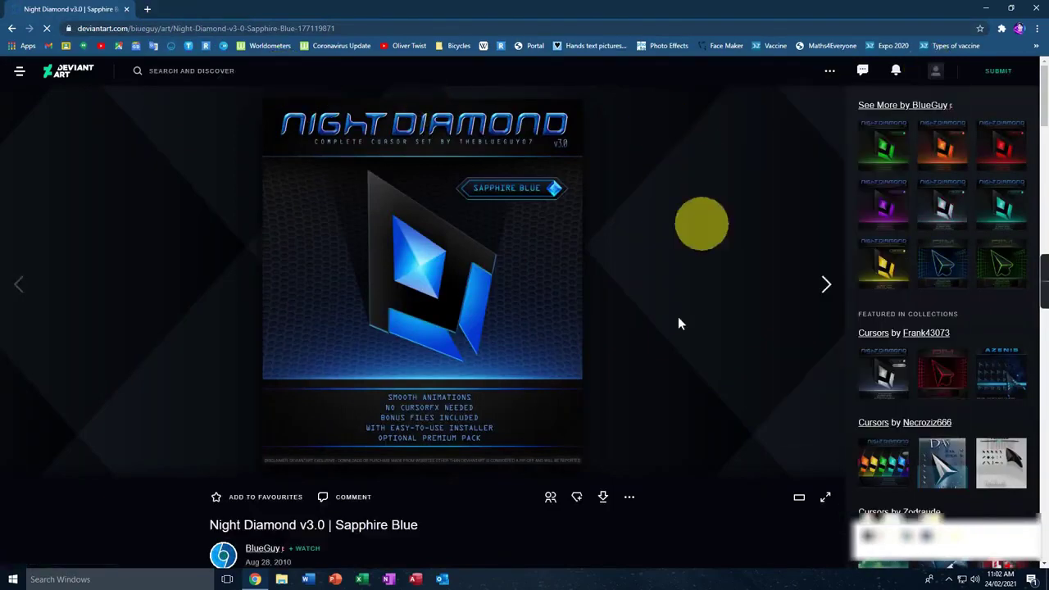
left_click(994, 212)
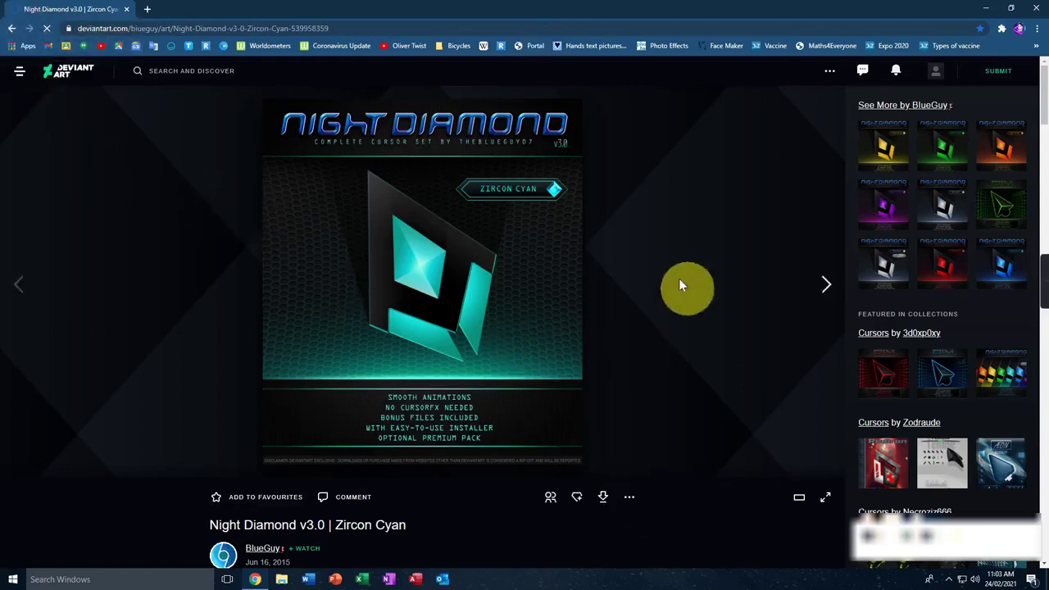
- Download the free version of the Zircon Cyan cursor set and close the browser
left_click(604, 499)
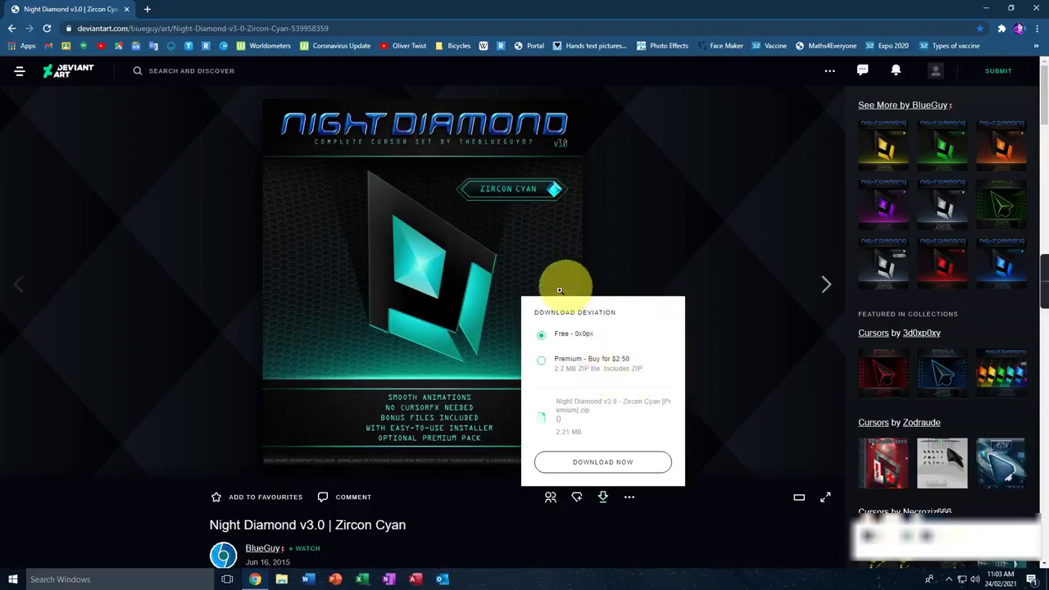
left_click(588, 460)
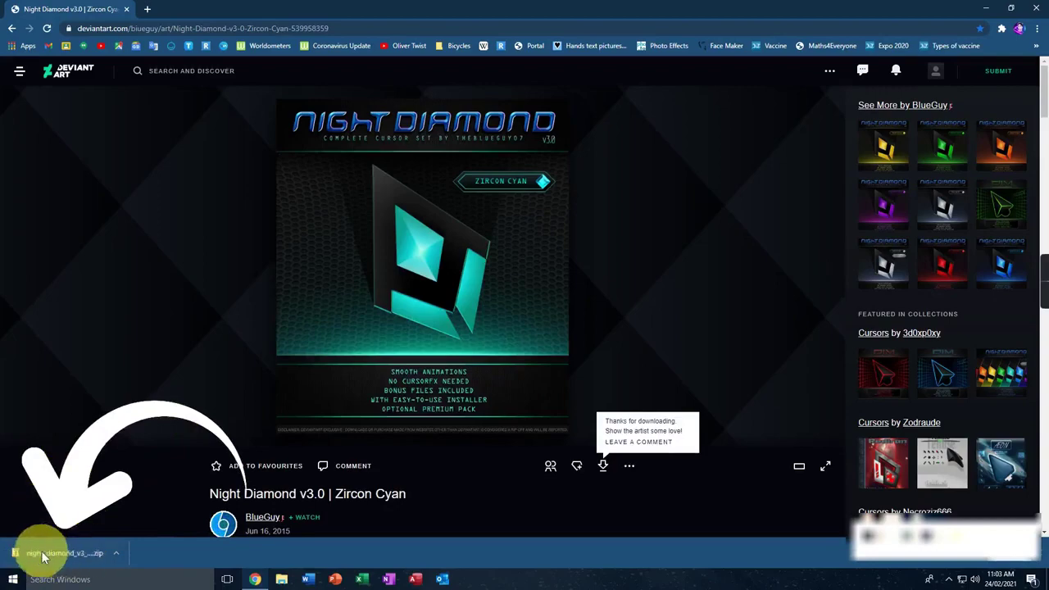
left_click(1033, 8)
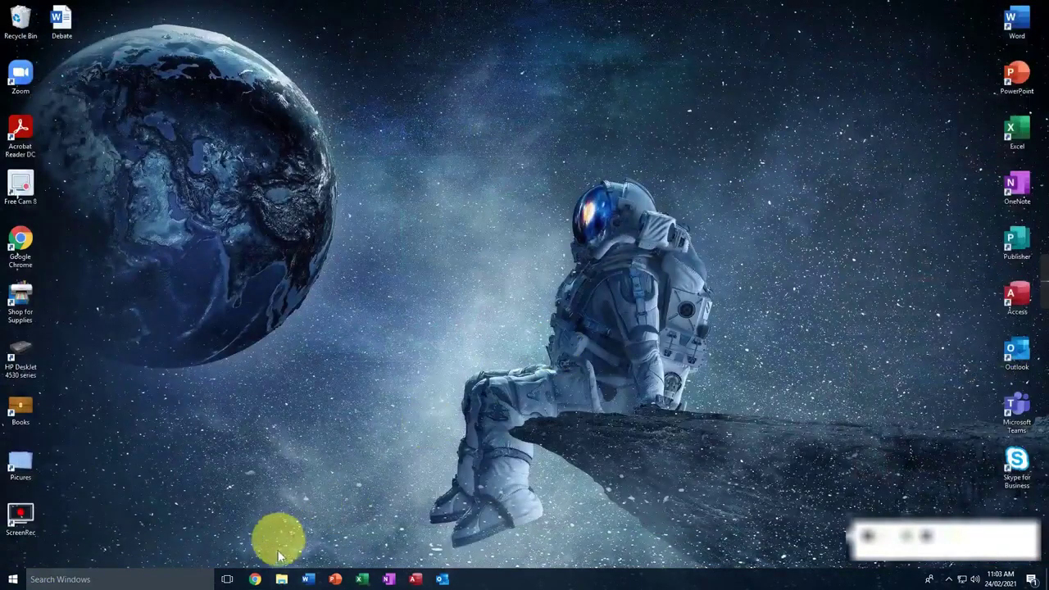
- Open the Downloads folder in File Explorer and maximize its window
left_click(281, 578)
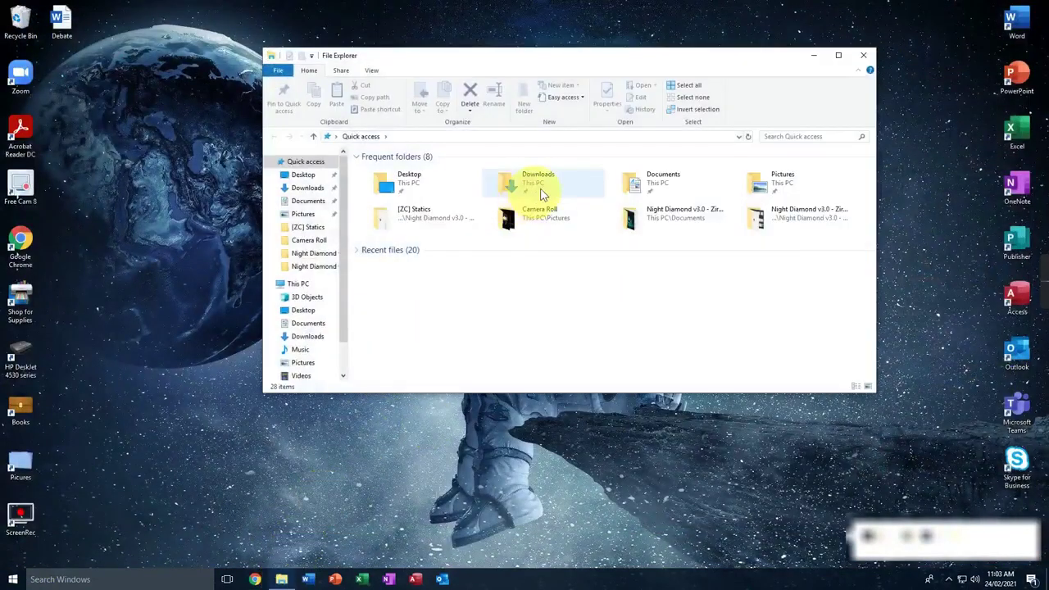
double_click(541, 194)
left_click(839, 55)
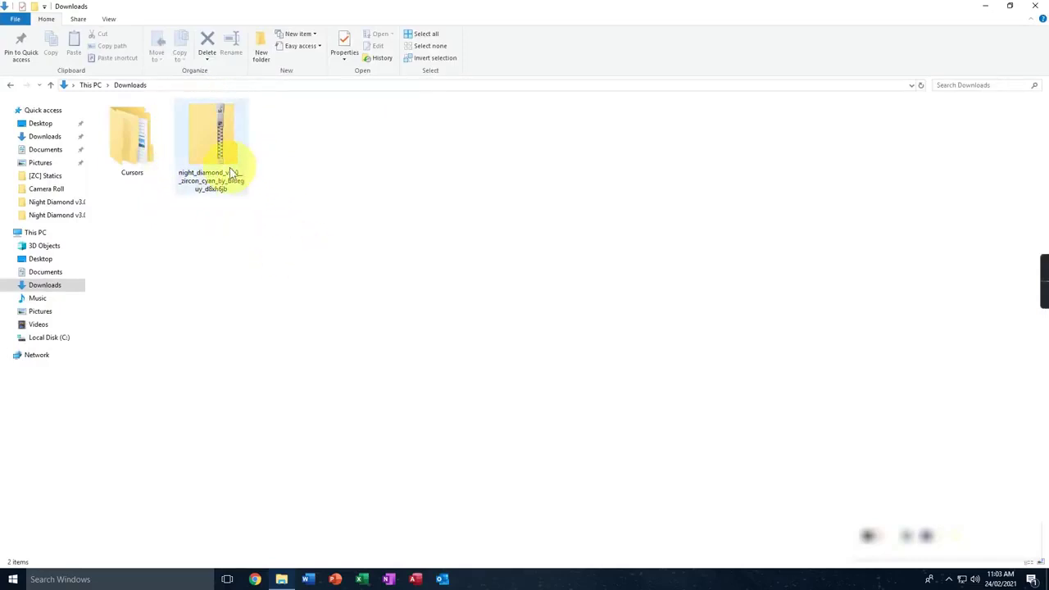
- Extract the downloaded Zircon Cyan zip file to its default folder in Downloads and dismiss the extra window
left_click(215, 132)
right_click(215, 128)
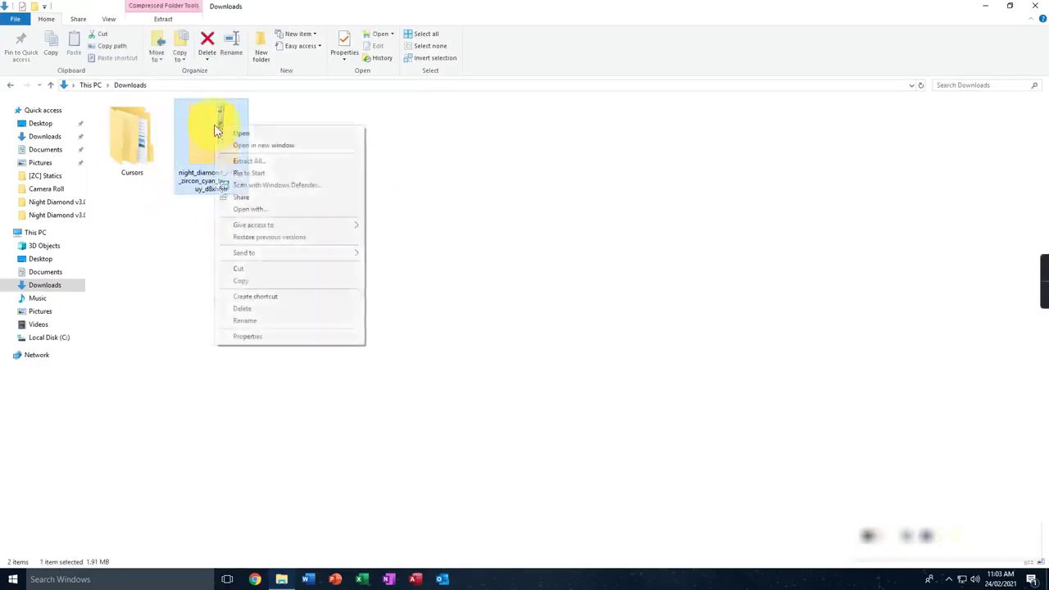
left_click(268, 155)
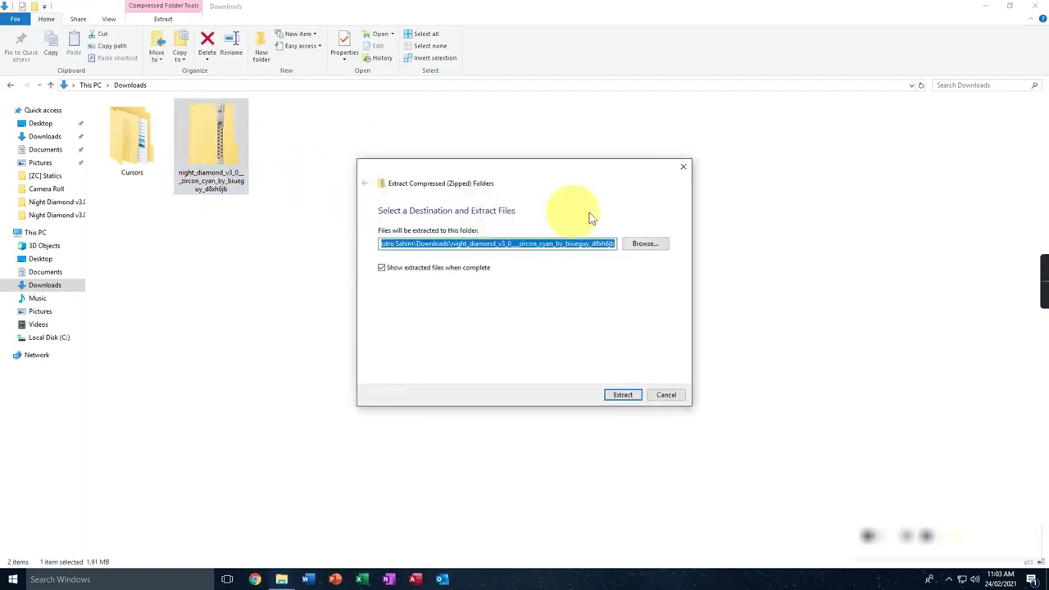
left_click(624, 396)
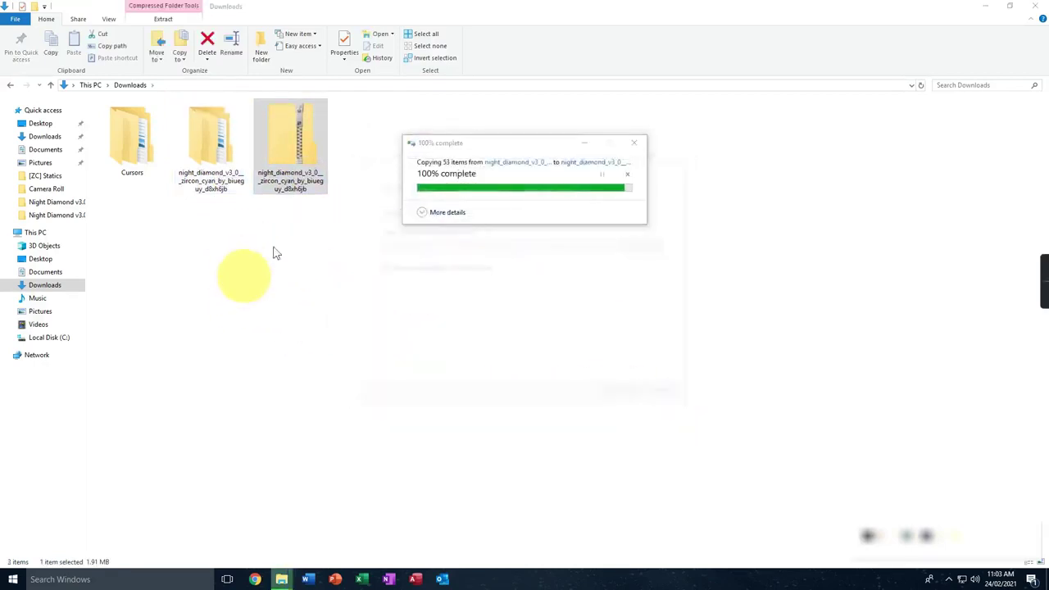
left_click(880, 70)
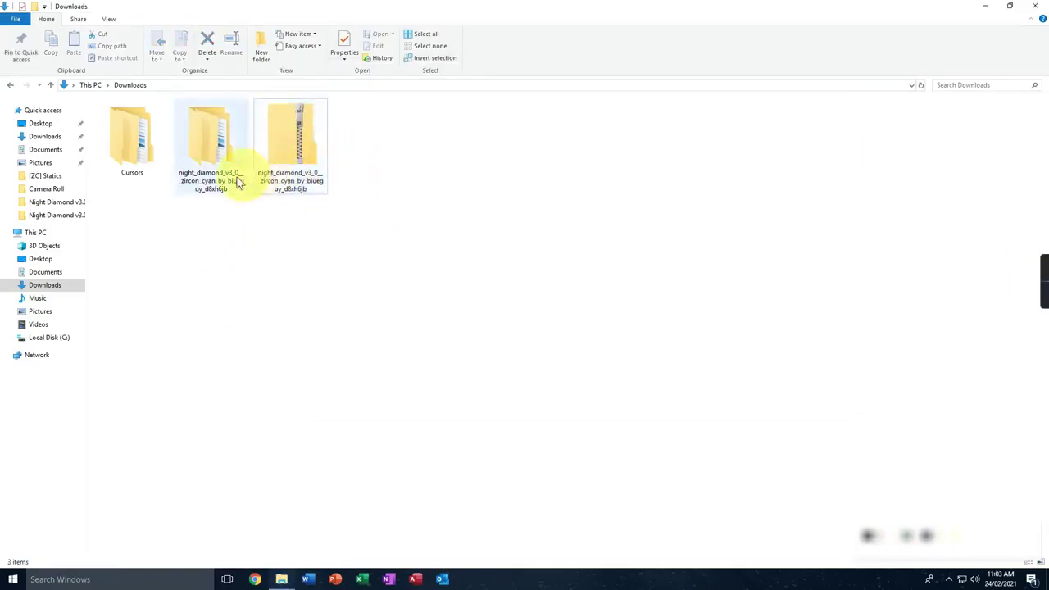
- Open the "Night Diamond v3.0 - Zircon Cyan" folder inside the extracted folder and refresh its contents
double_click(210, 146)
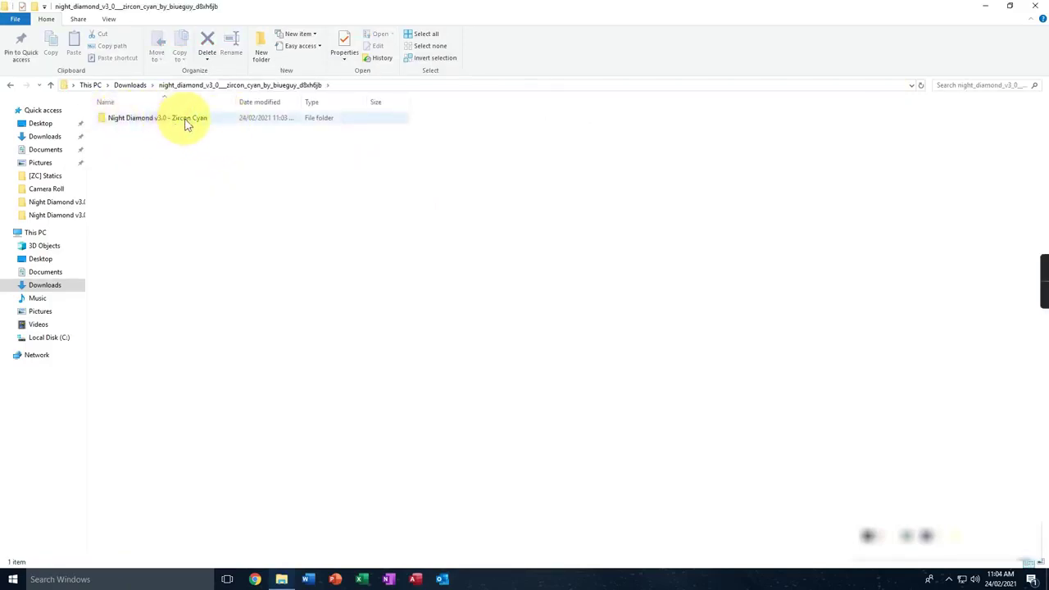
double_click(187, 123)
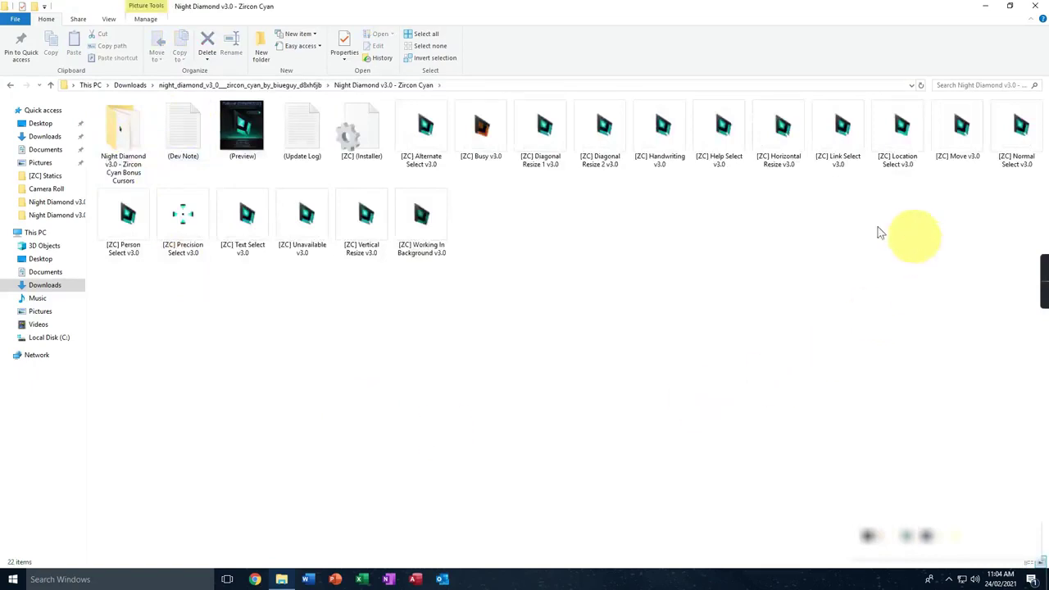
left_click_drag(1035, 377, 397, 124)
right_click(641, 268)
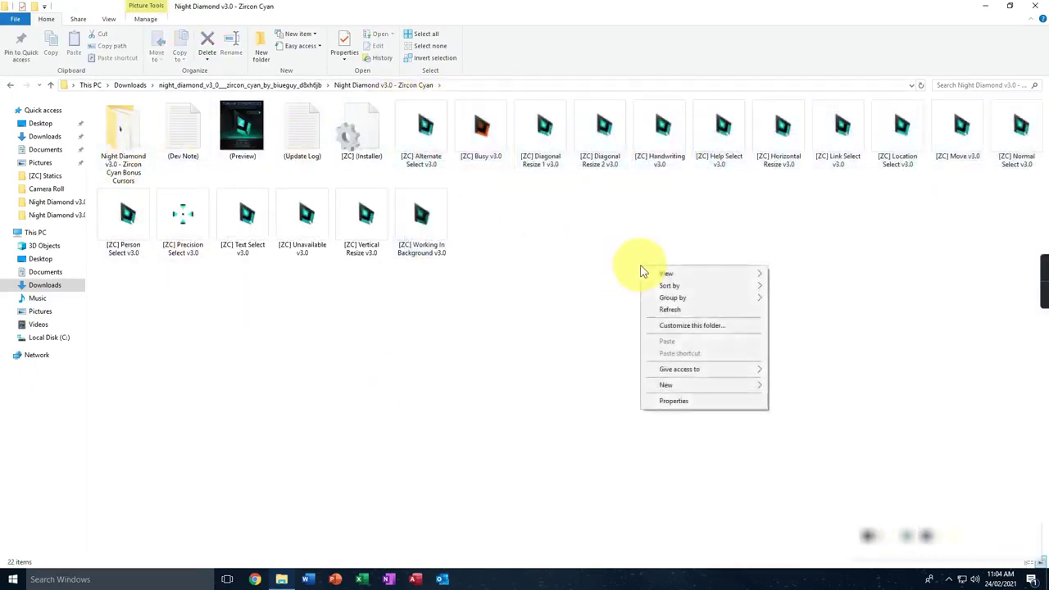
left_click(670, 309)
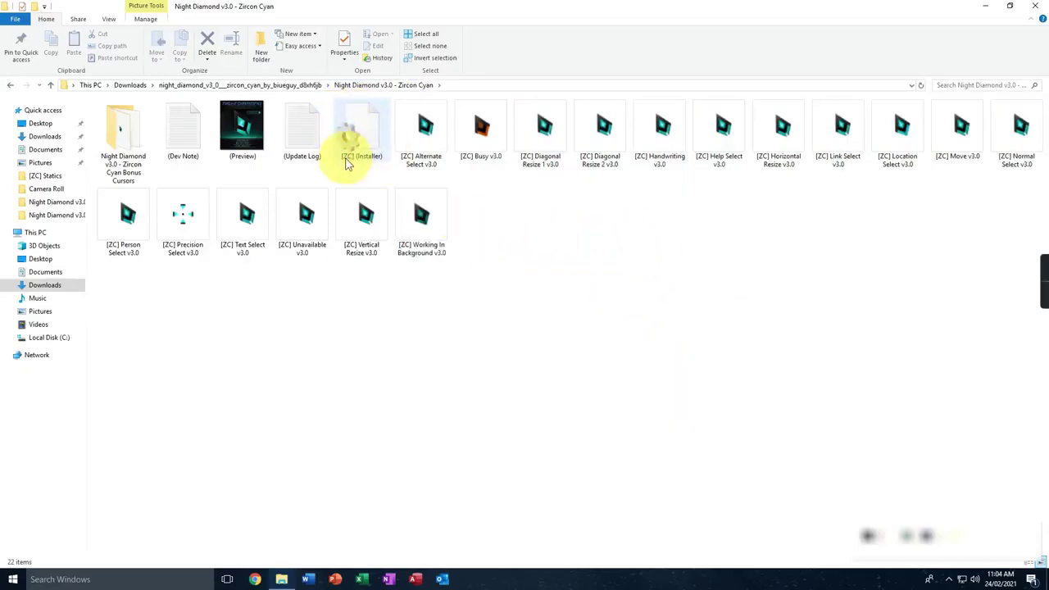
- Install the cursor set from the [ZC] (Installer) file and accept the security warning
right_click(357, 131)
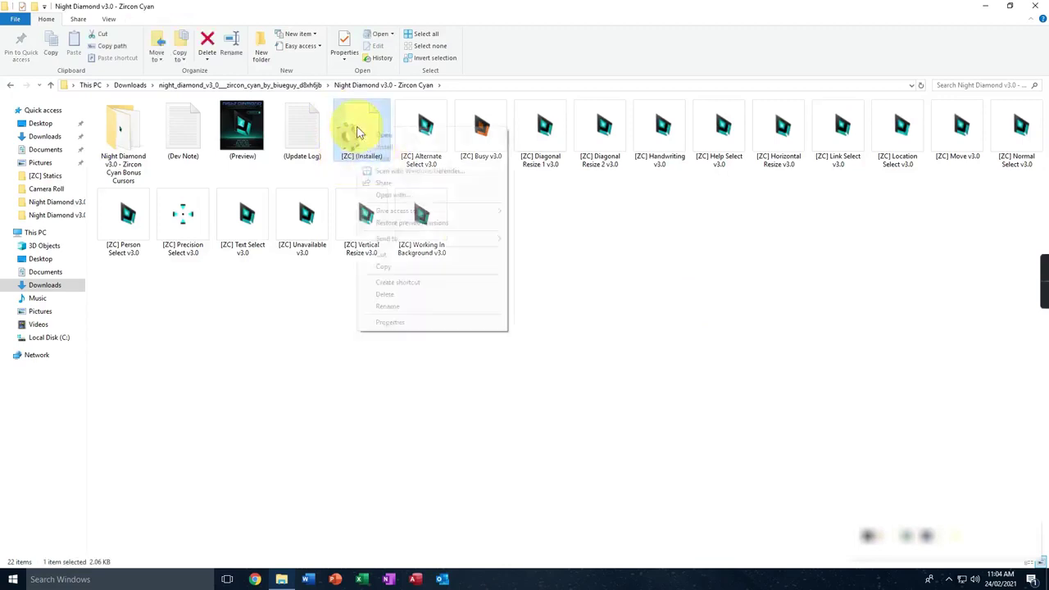
left_click(378, 146)
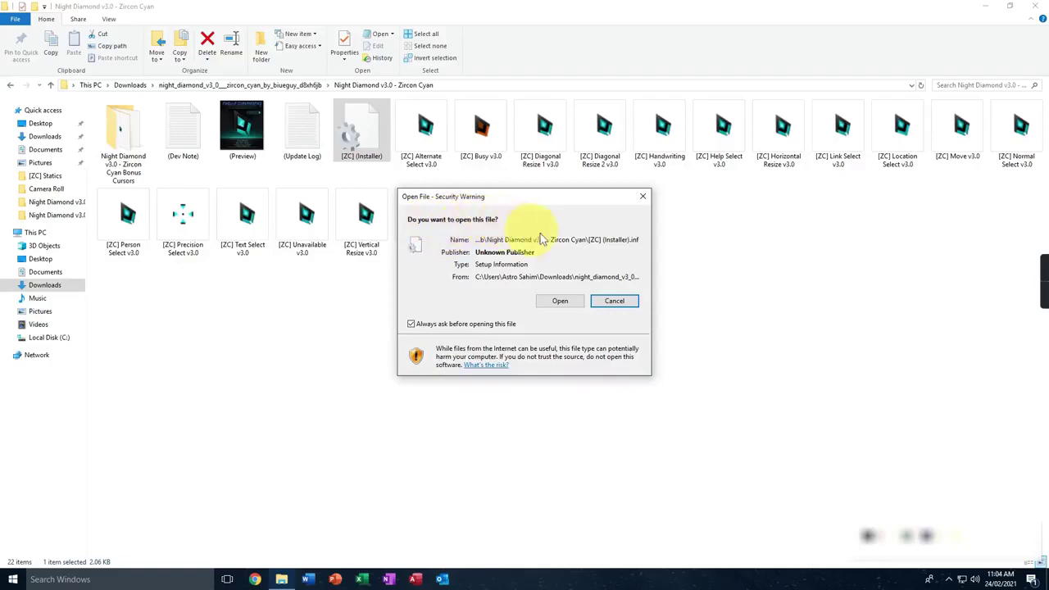
left_click(561, 300)
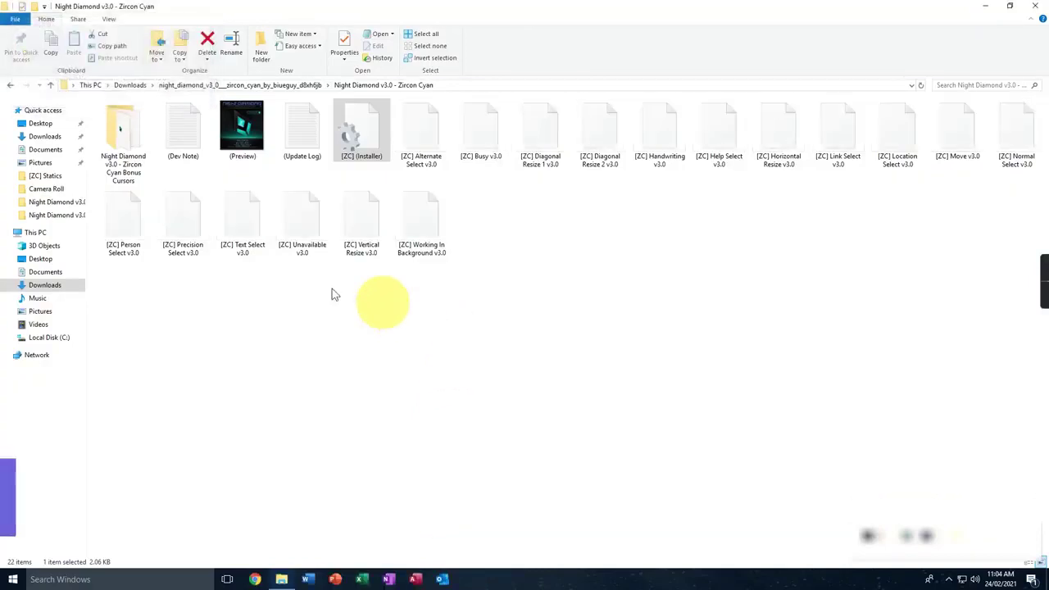
- Minimize the cursor folder, search Windows for "pointer", and open the mouse pointer scheme settings with the dialog moved toward mid-screen
left_click(989, 6)
left_click(82, 579)
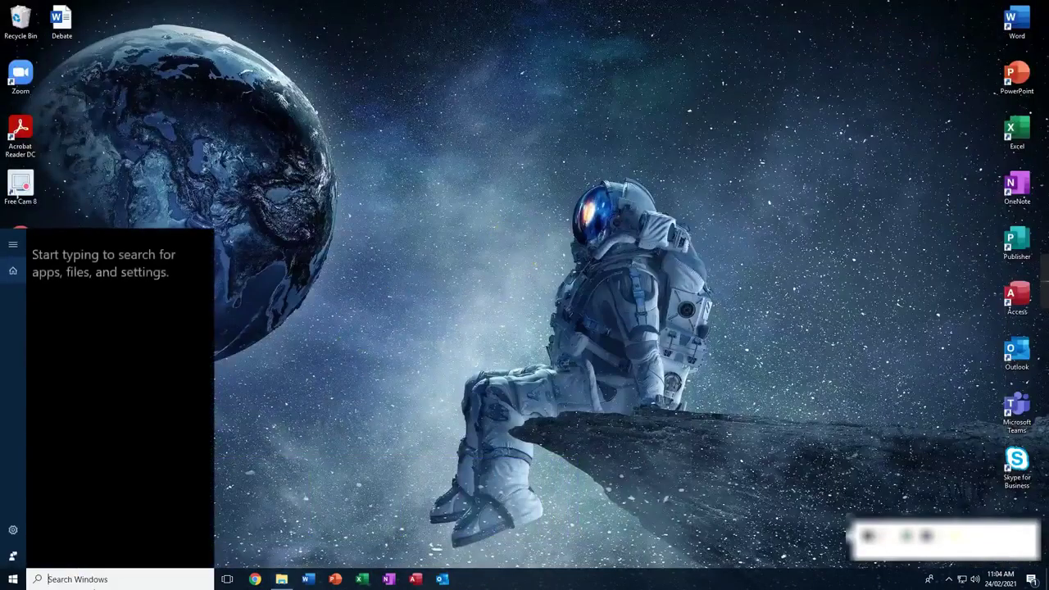
type("pointer")
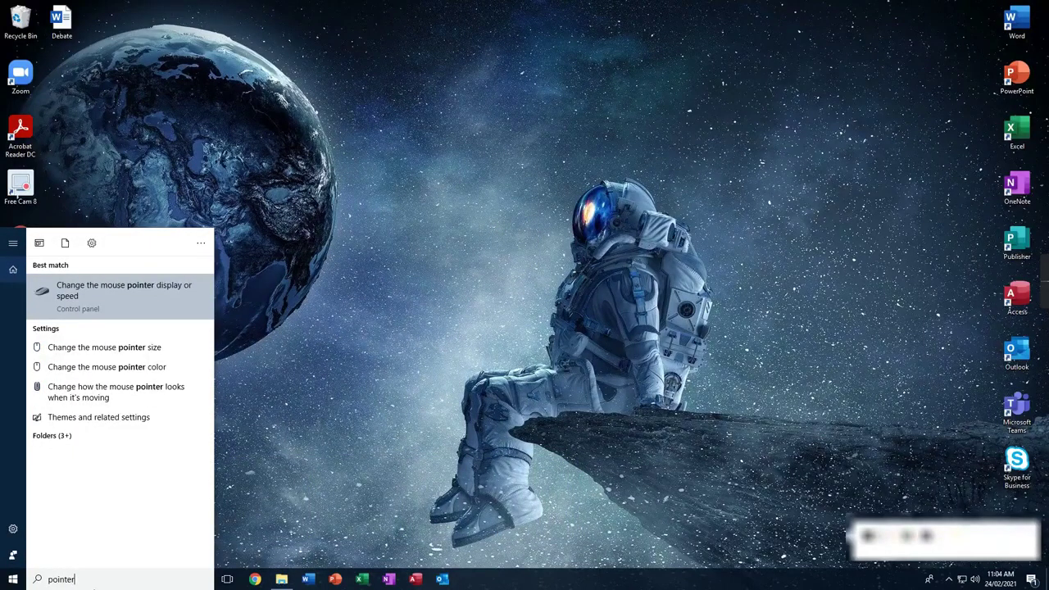
key("Return")
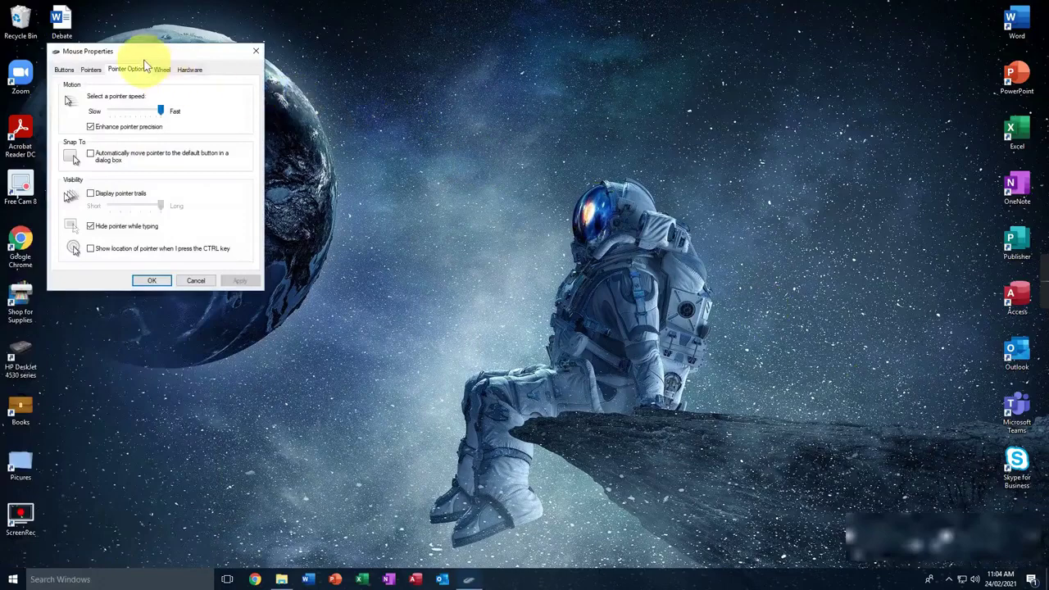
left_click_drag(144, 58, 394, 176)
left_click(343, 187)
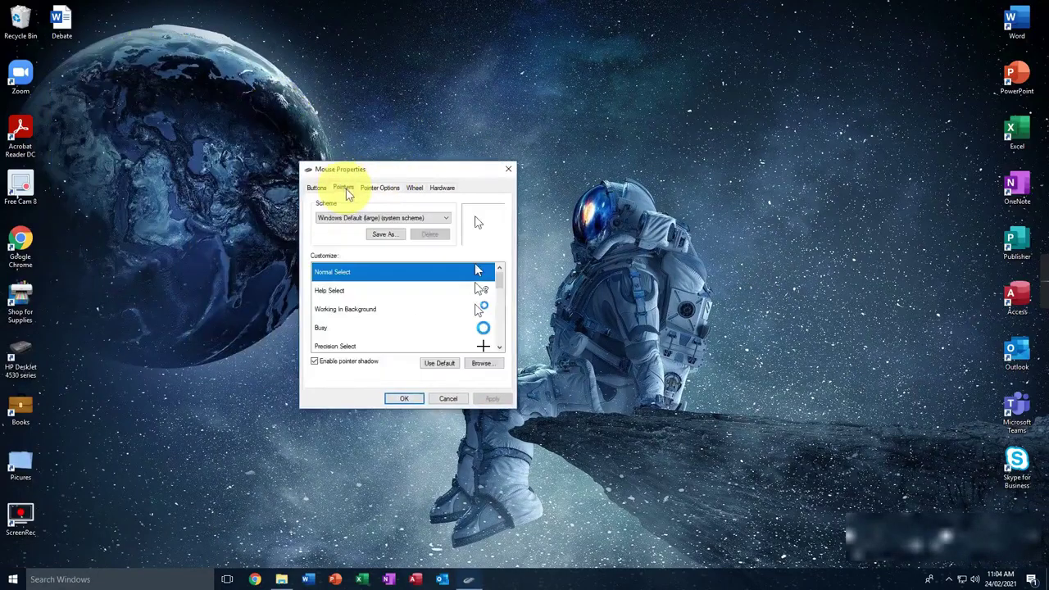
- Set the pointer scheme to Windows Default (extra large) (system scheme)
left_click(403, 220)
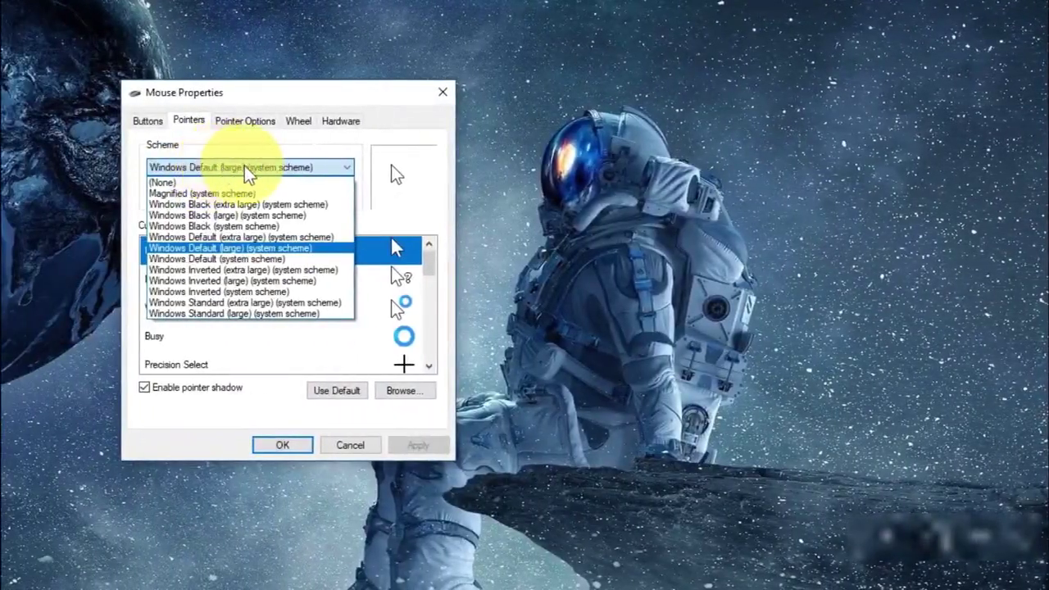
left_click(430, 216)
left_click(254, 170)
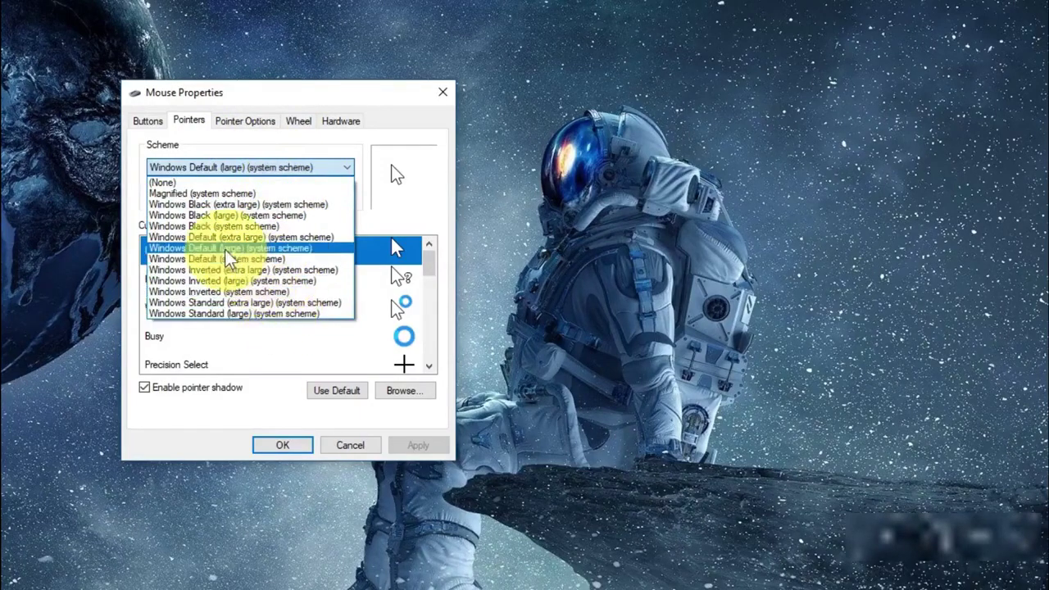
left_click(246, 237)
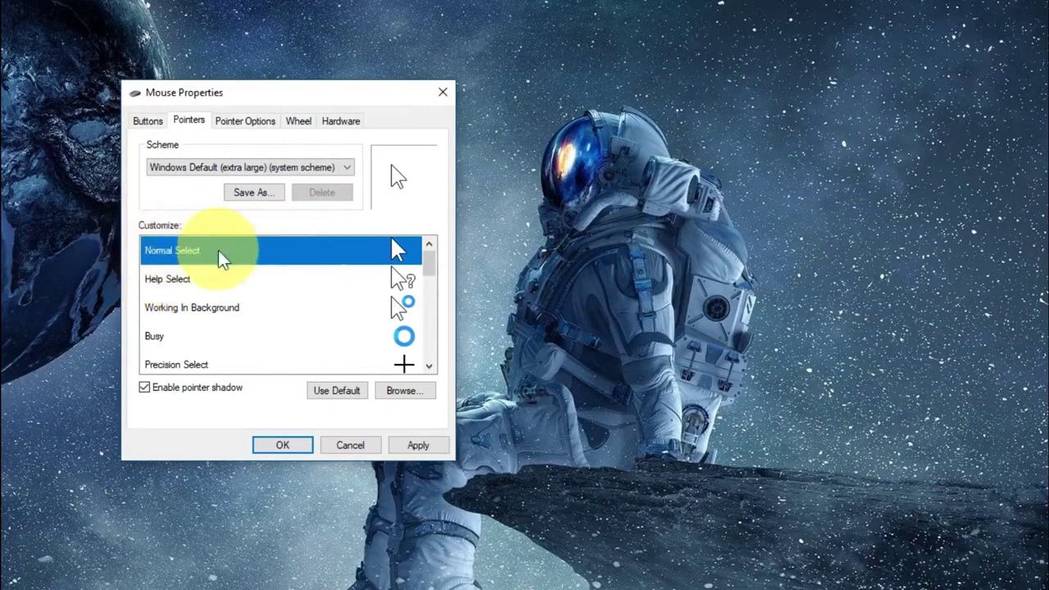
- Browse for a Normal Select cursor and examine the files in the installed "Night Diamond - Zircon Cyan v3.0" folder
left_click(405, 391)
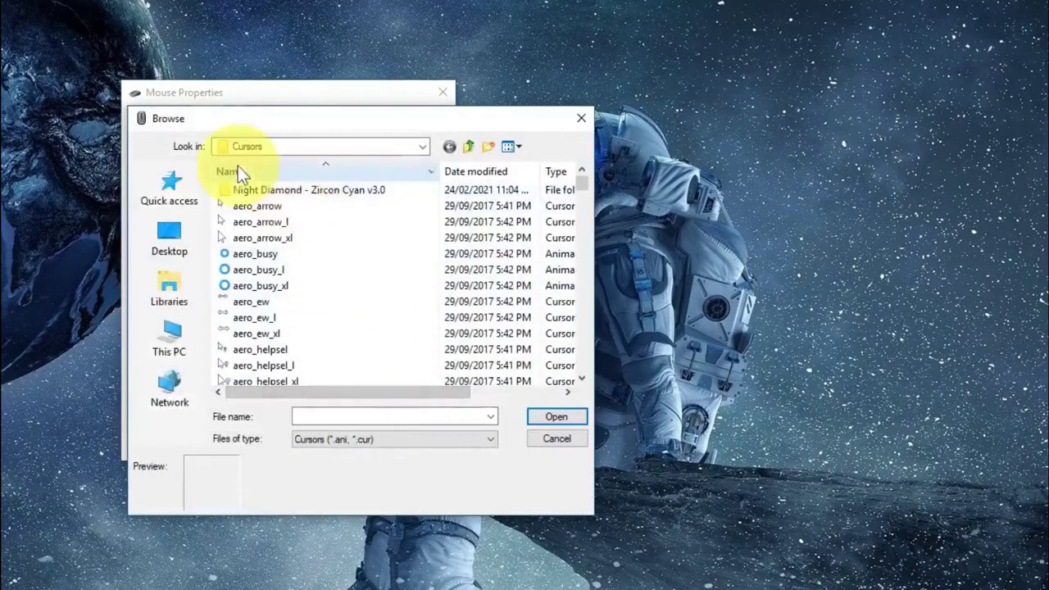
left_click(328, 170)
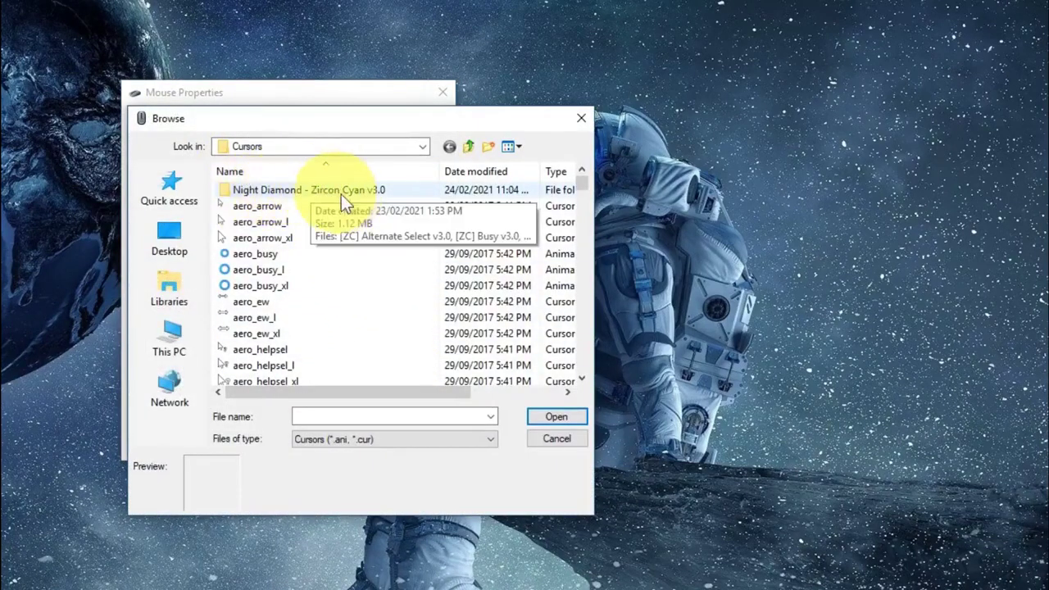
double_click(402, 197)
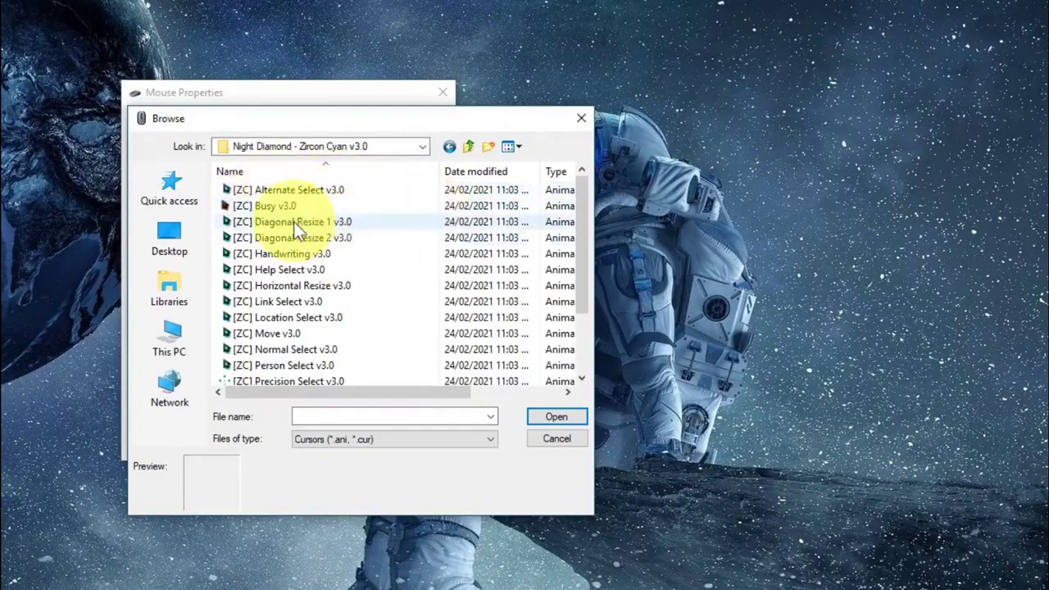
scroll(321, 241, "down", 2)
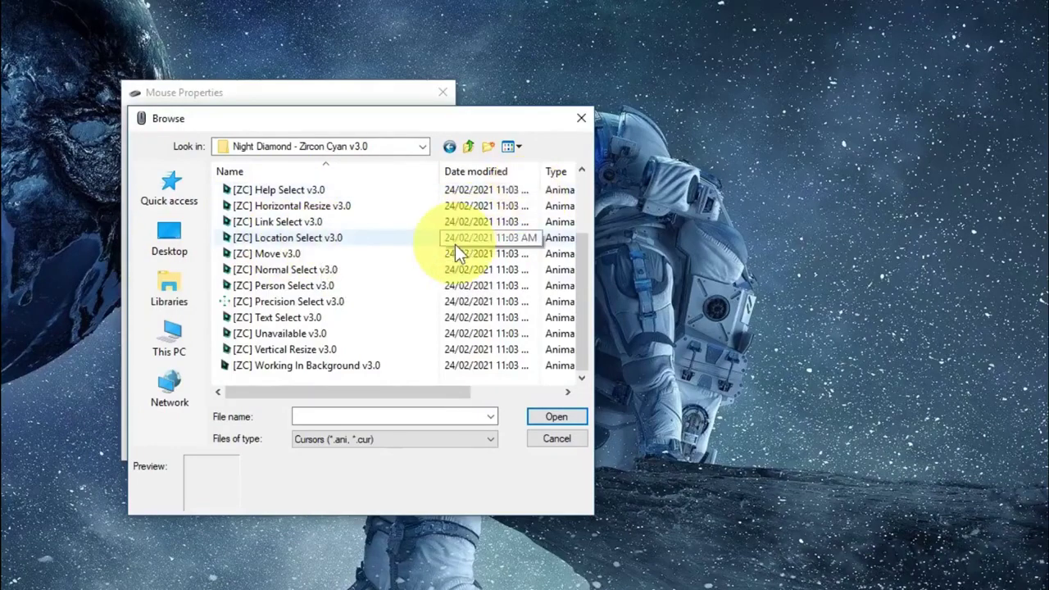
left_click_drag(588, 248, 566, 146)
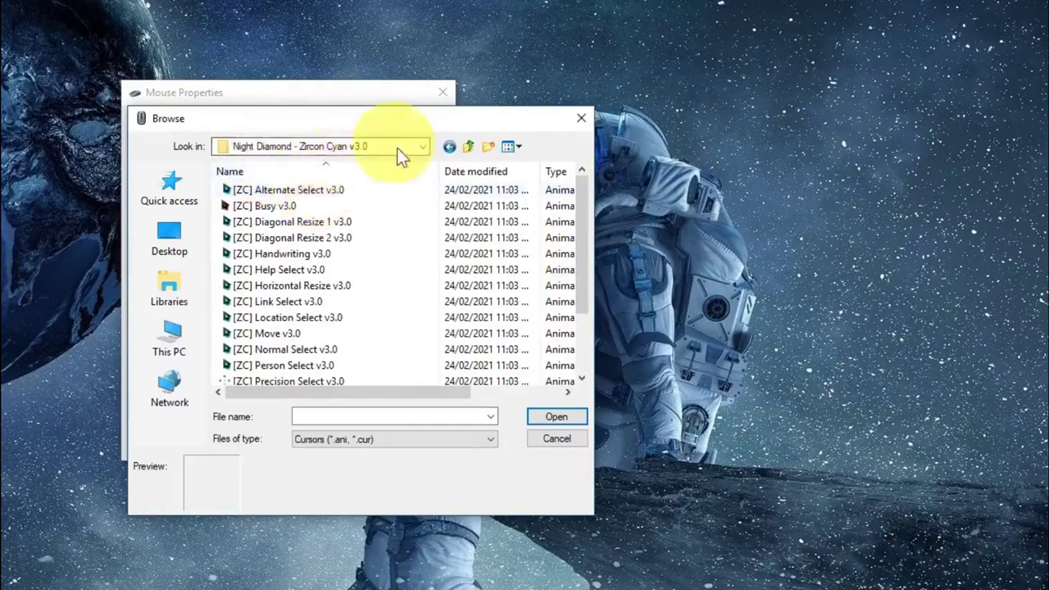
- Examine the cursor files in the extracted "Night Diamond v3.0 - Zircon Cyan" folder under Downloads, and cancel browsing without choosing a file
left_click(450, 146)
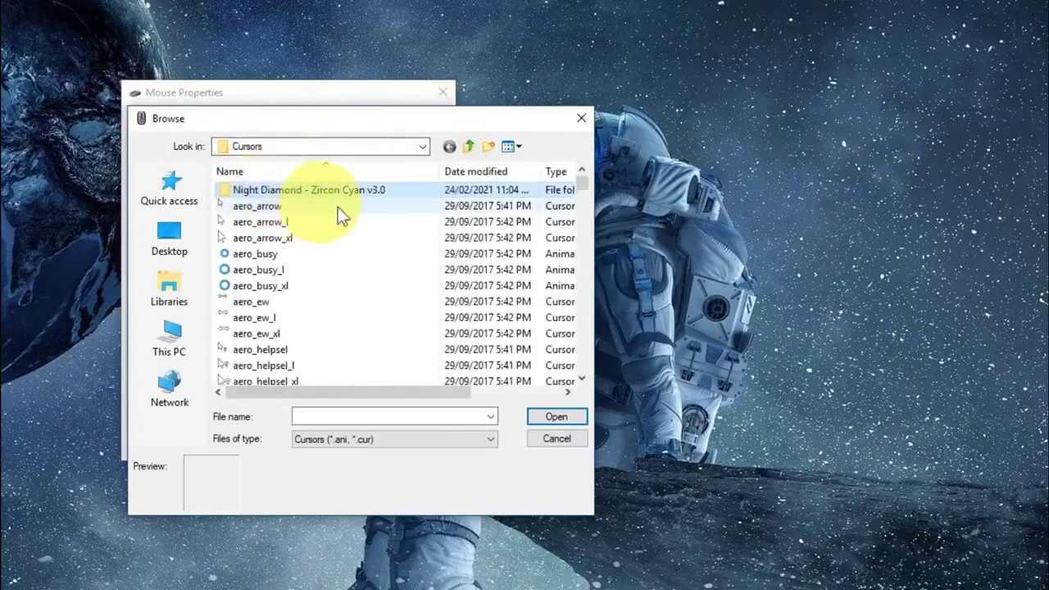
left_click(197, 223)
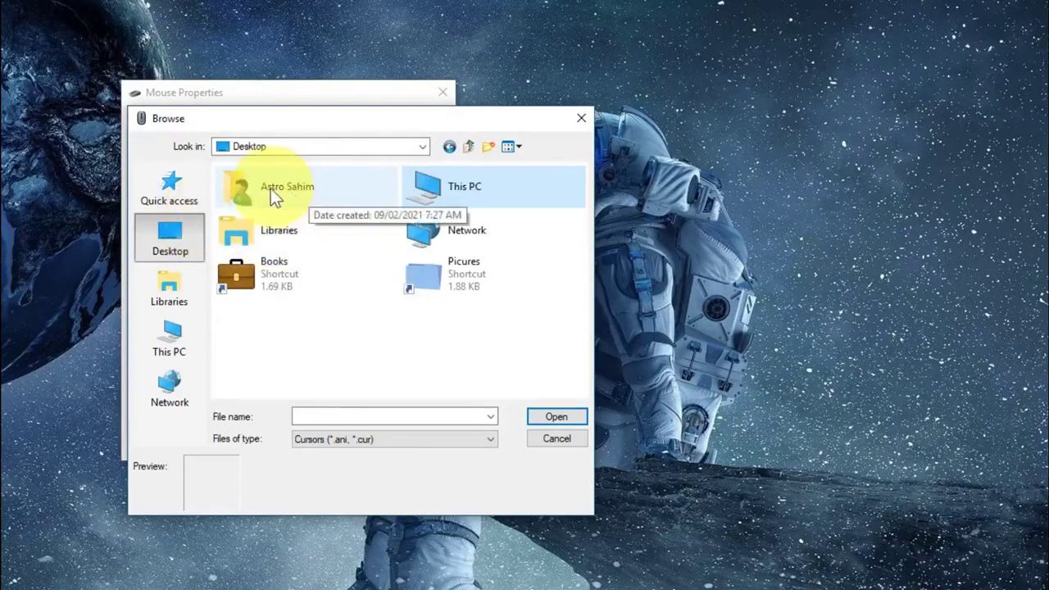
double_click(270, 190)
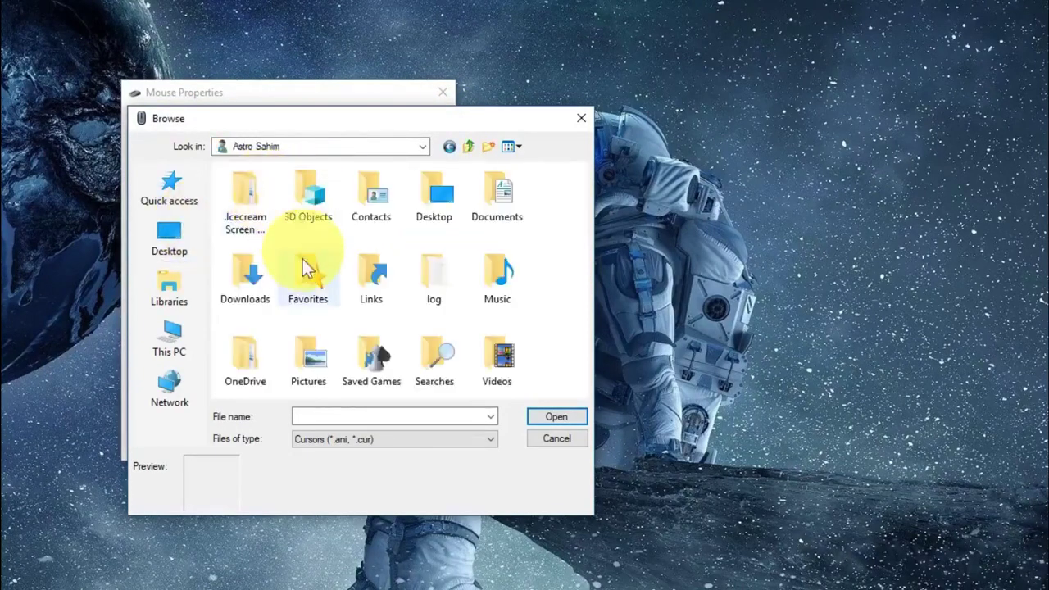
double_click(250, 283)
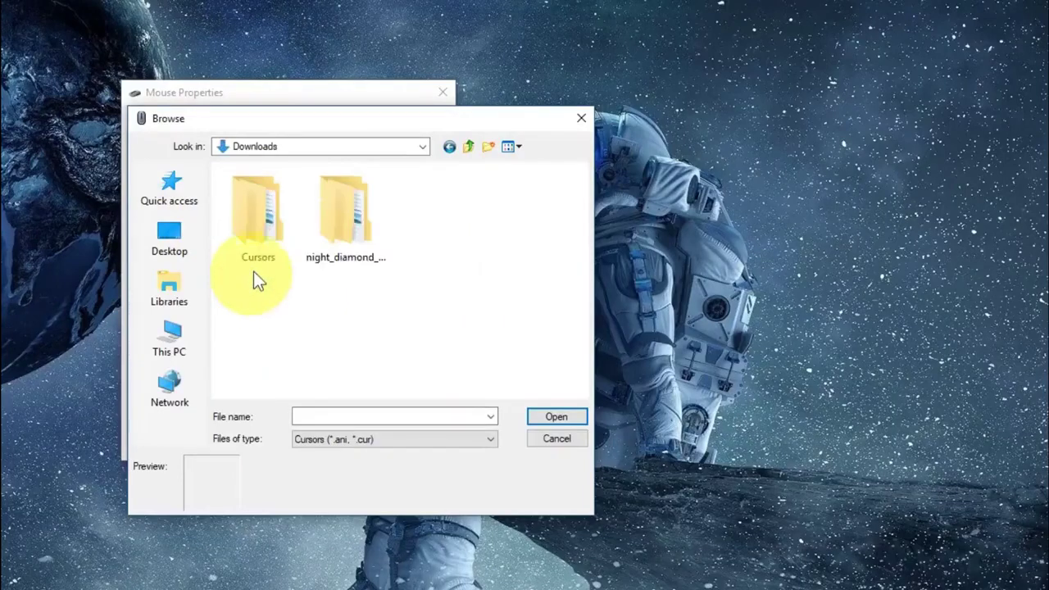
double_click(331, 202)
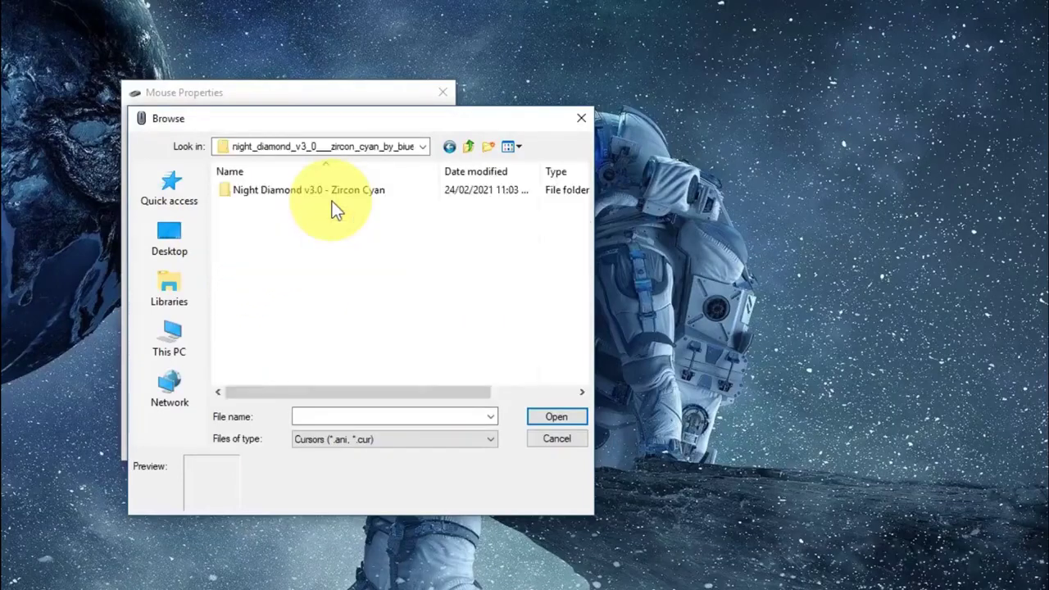
double_click(277, 197)
scroll(521, 203, "down", 2)
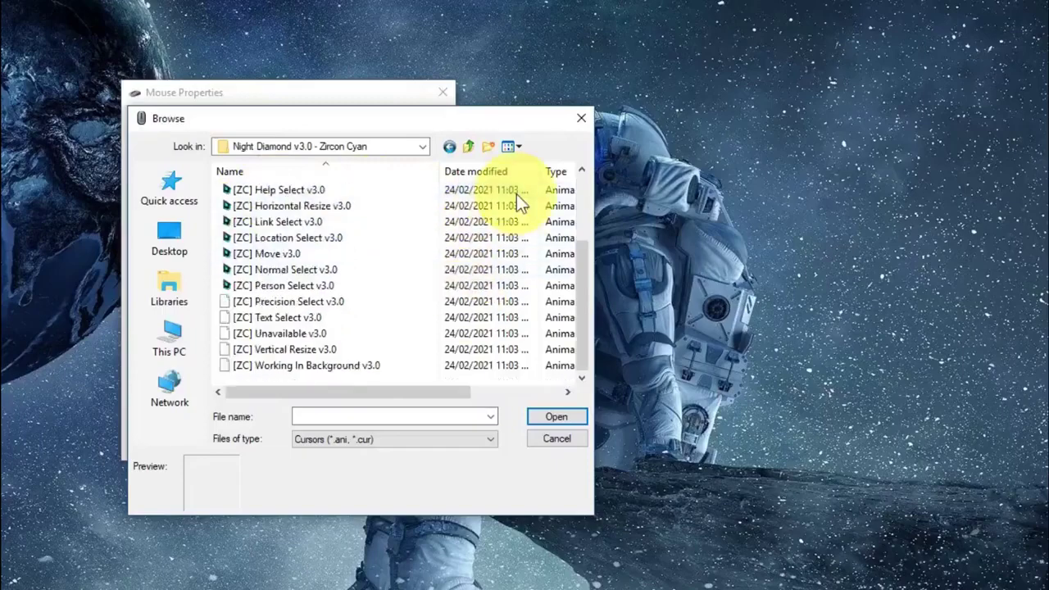
scroll(427, 311, "up", 2)
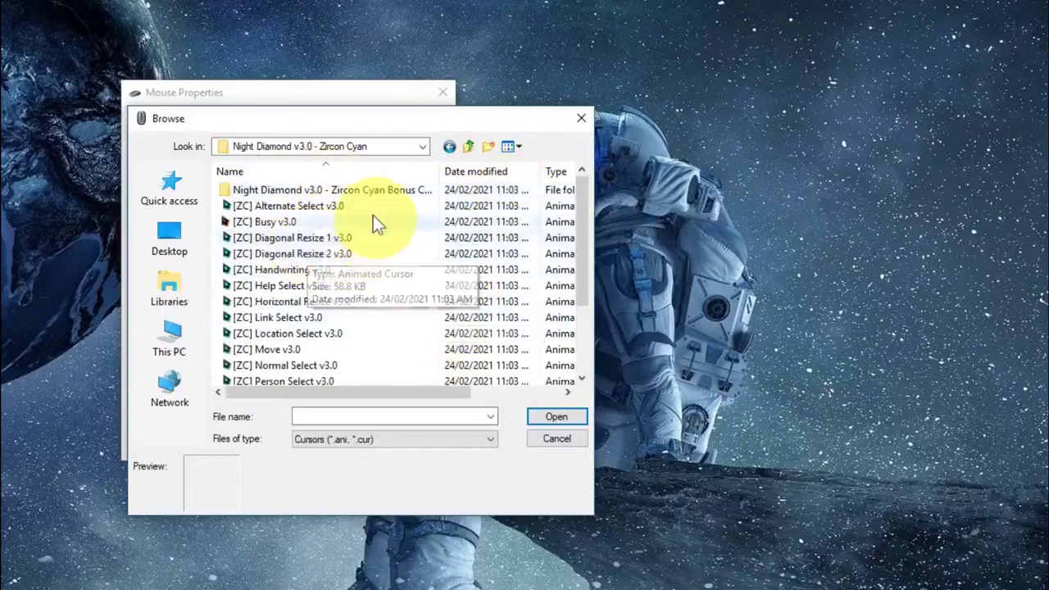
left_click(556, 439)
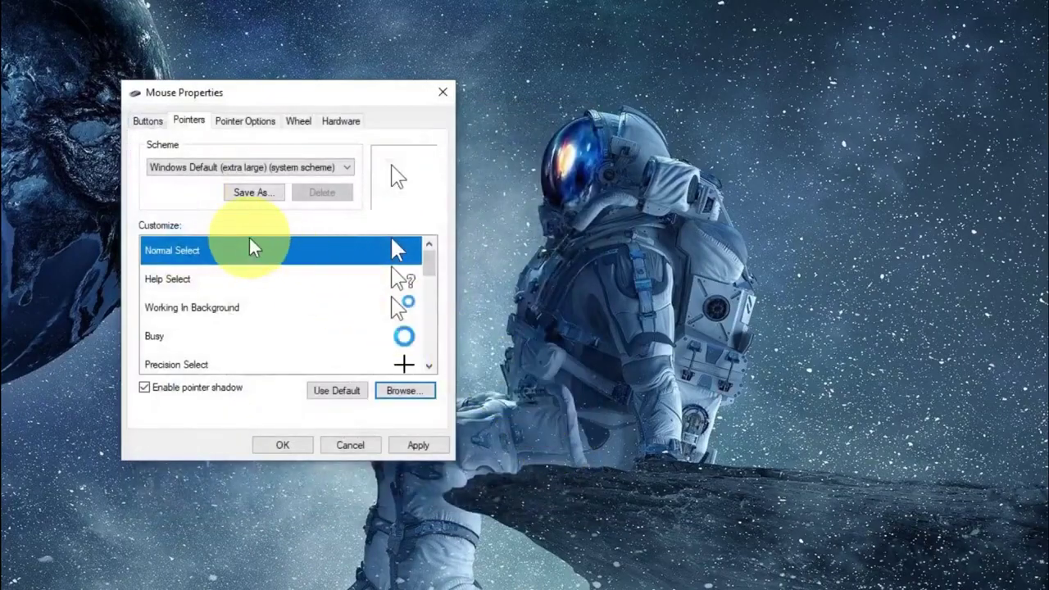
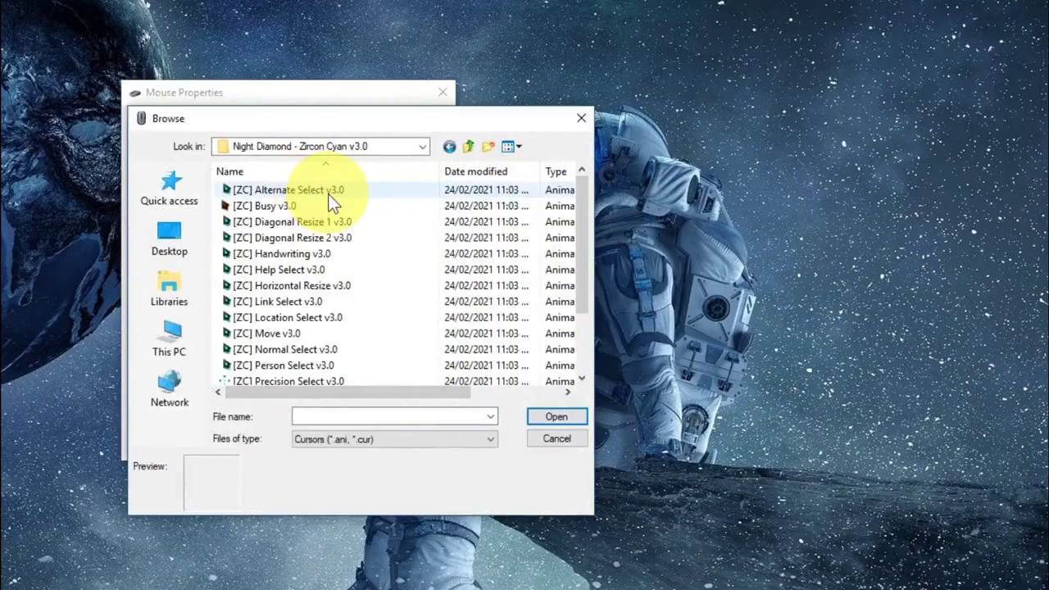
- Assign "[ZC] Normal Select v3.0" from the "Night Diamond - Zircon Cyan v3.0" folder to the Normal Select pointer
scroll(331, 202, "down", 1)
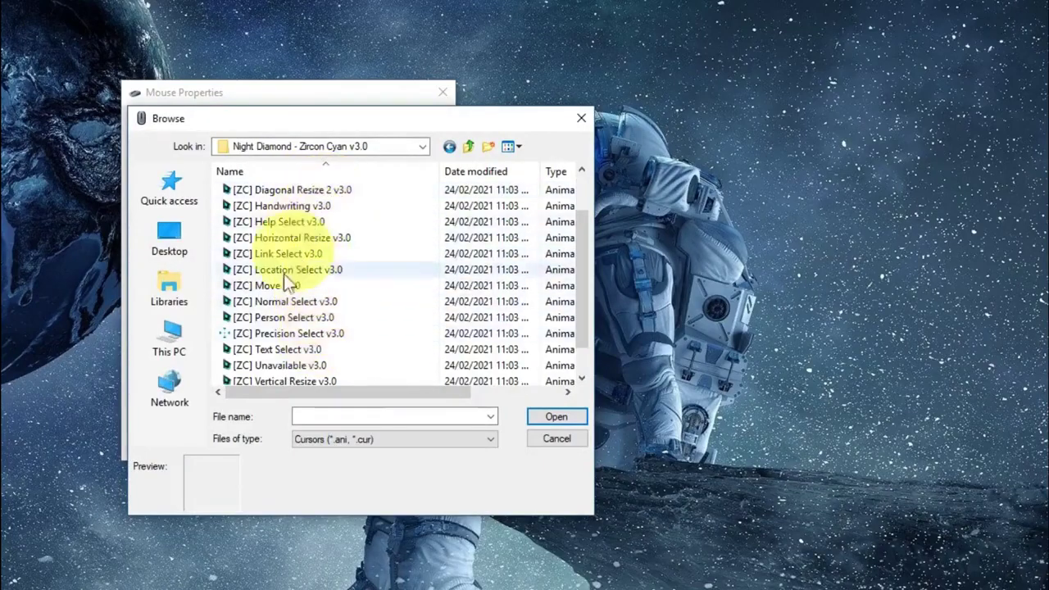
left_click(281, 304)
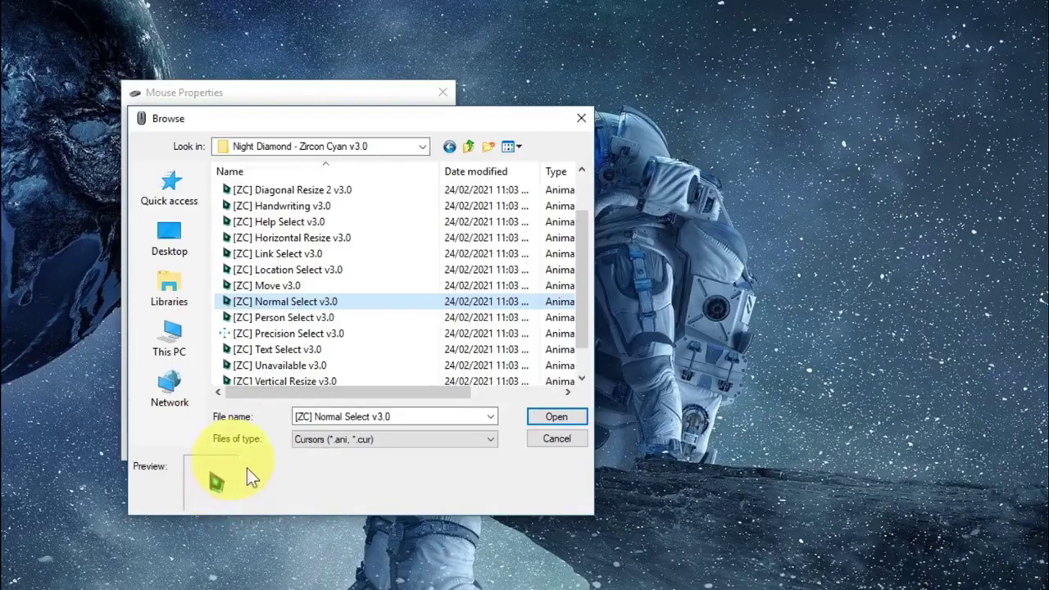
left_click(570, 418)
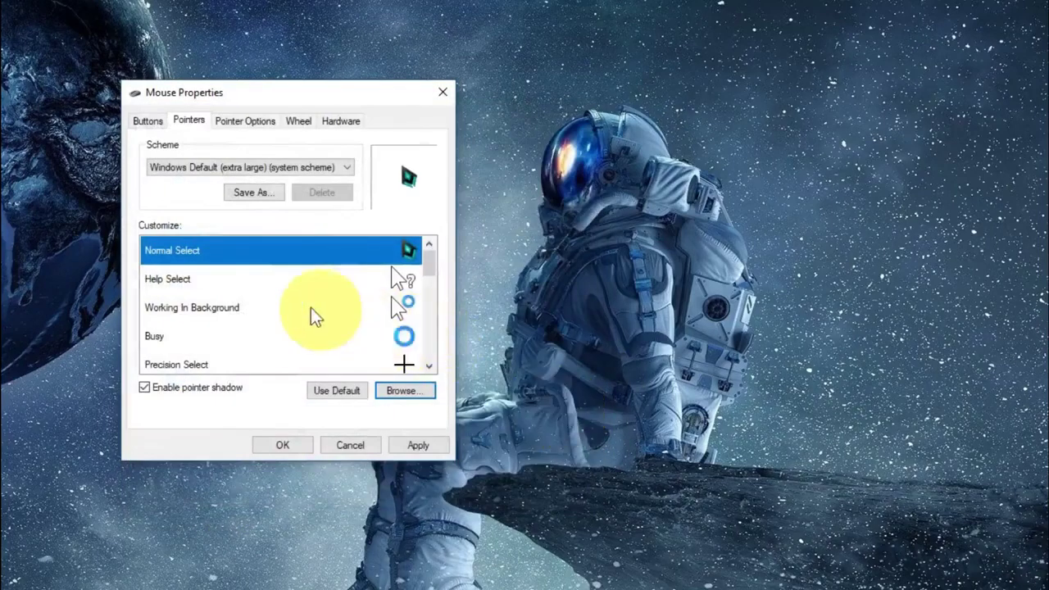
- Assign the "[ZC] Help Select v3.0" cursor to the Help Select pointer
left_click(271, 279)
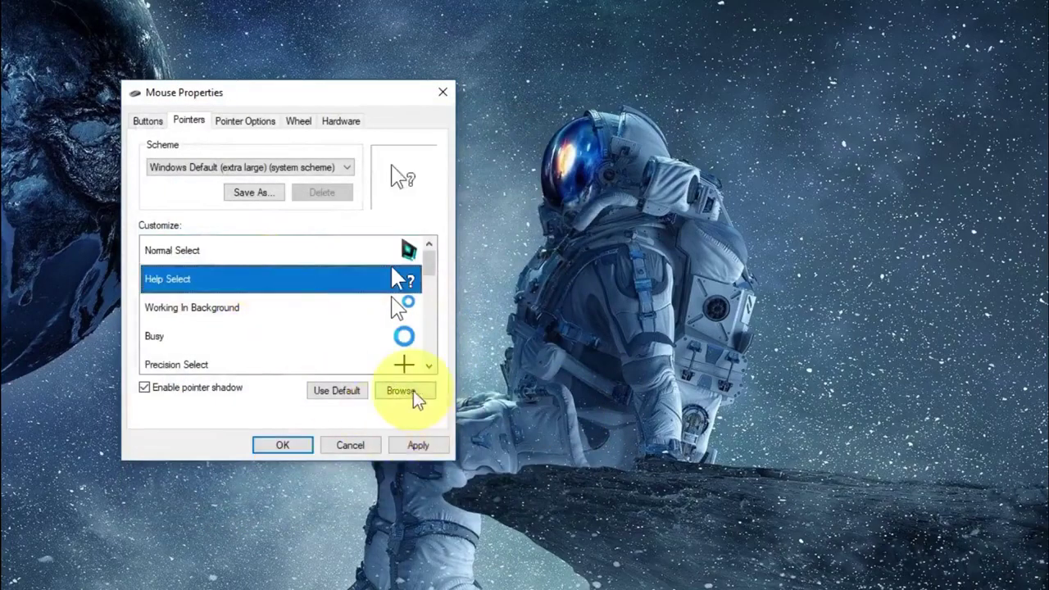
left_click(410, 391)
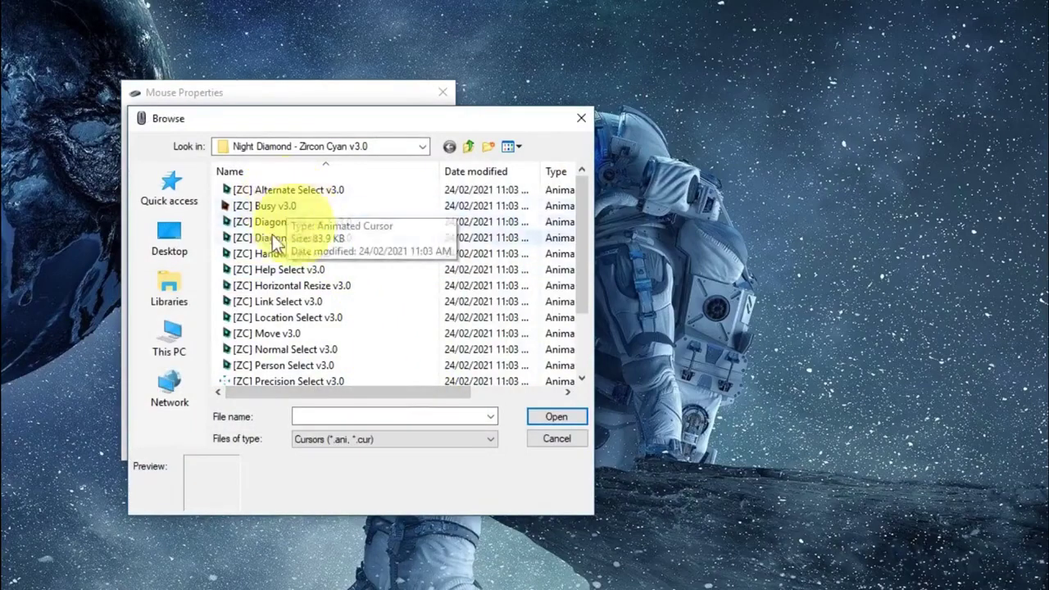
left_click(327, 270)
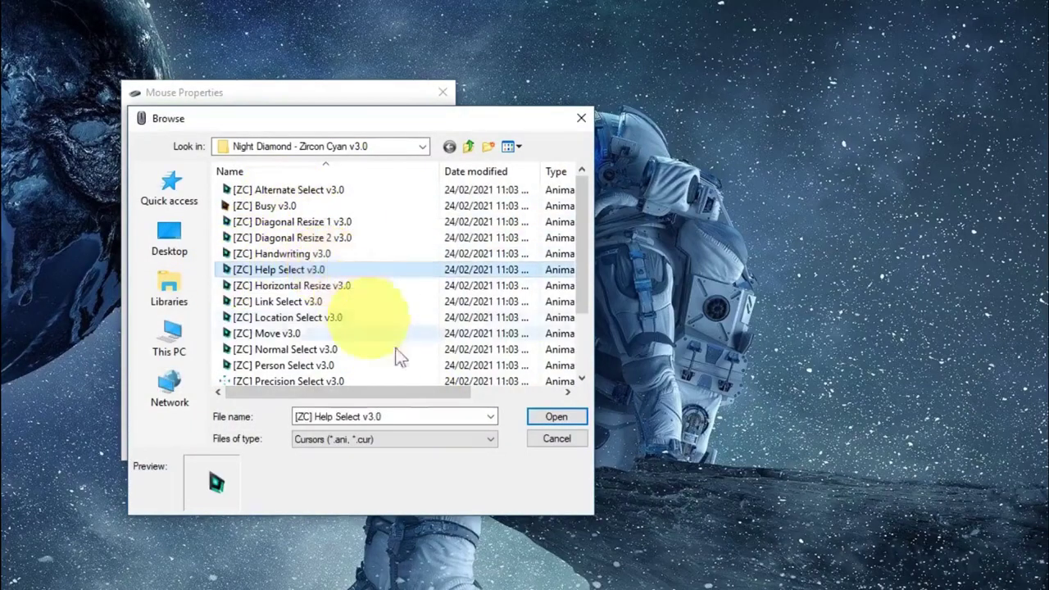
left_click(555, 418)
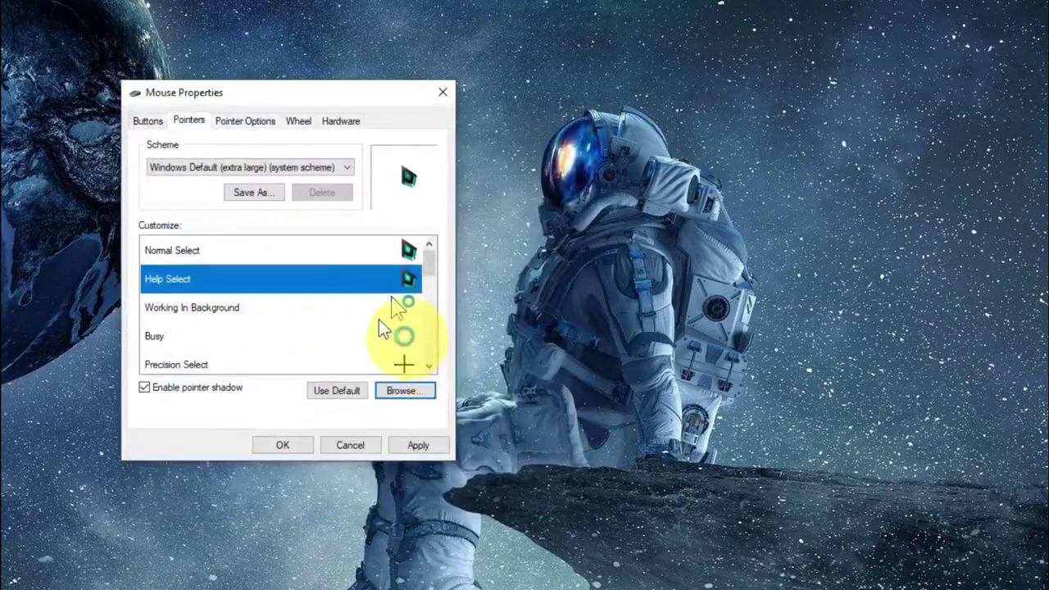
- Assign the "[ZC] Working In Background v3.0" cursor to the Working In Background pointer
left_click(310, 311)
left_click(410, 392)
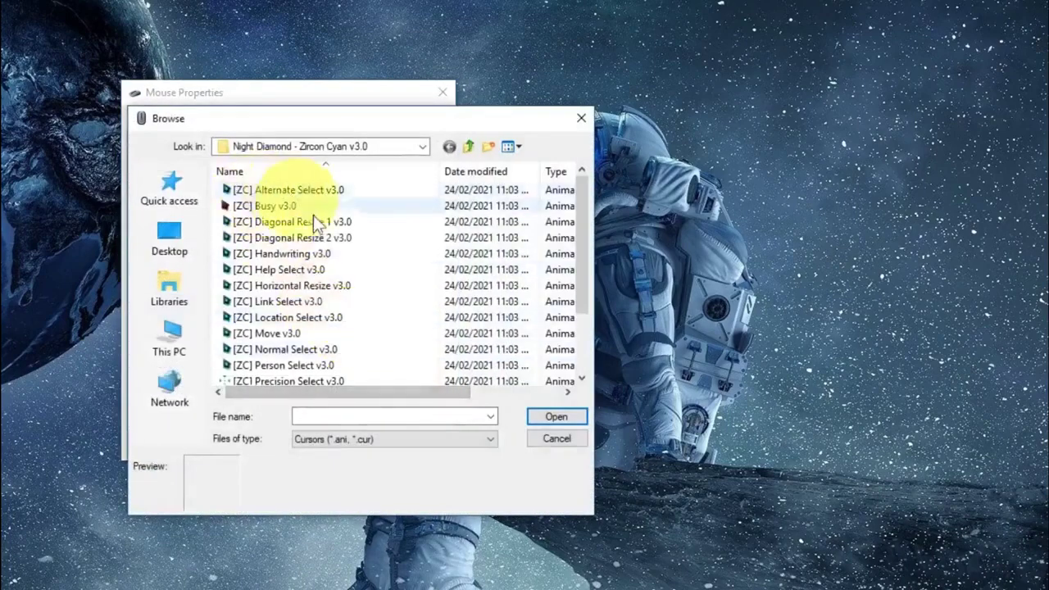
scroll(305, 345, "down", 2)
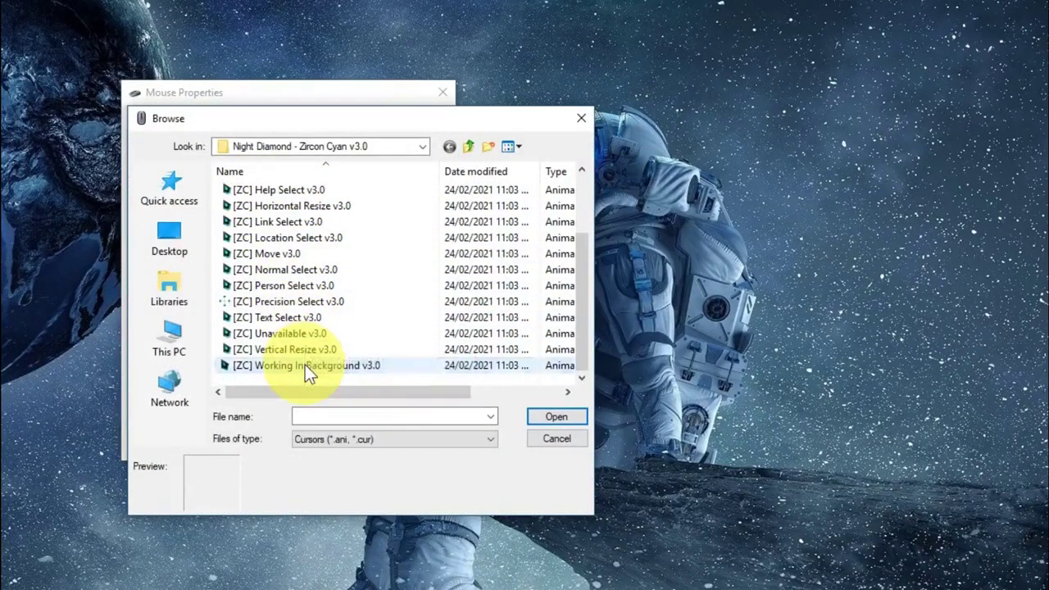
left_click(307, 365)
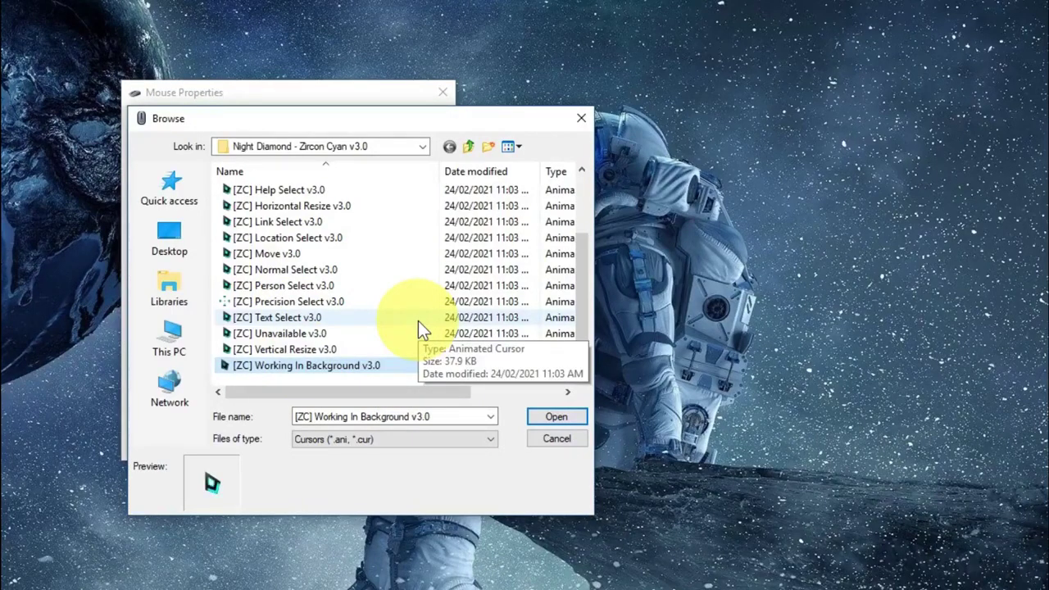
left_click(558, 420)
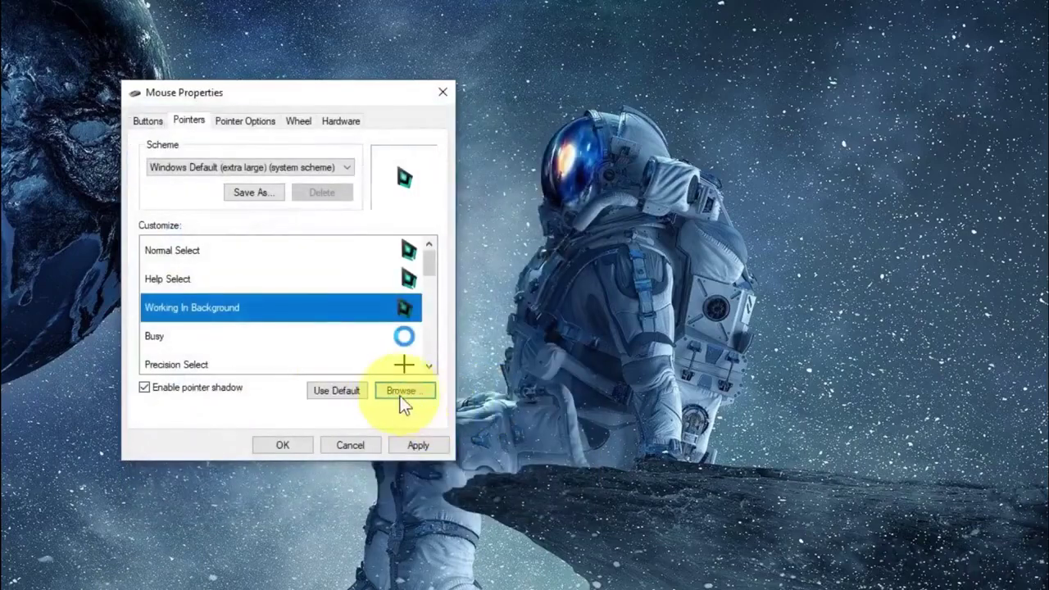
- Assign the "[ZC] Busy v3.0" cursor to the Busy pointer
left_click(379, 336)
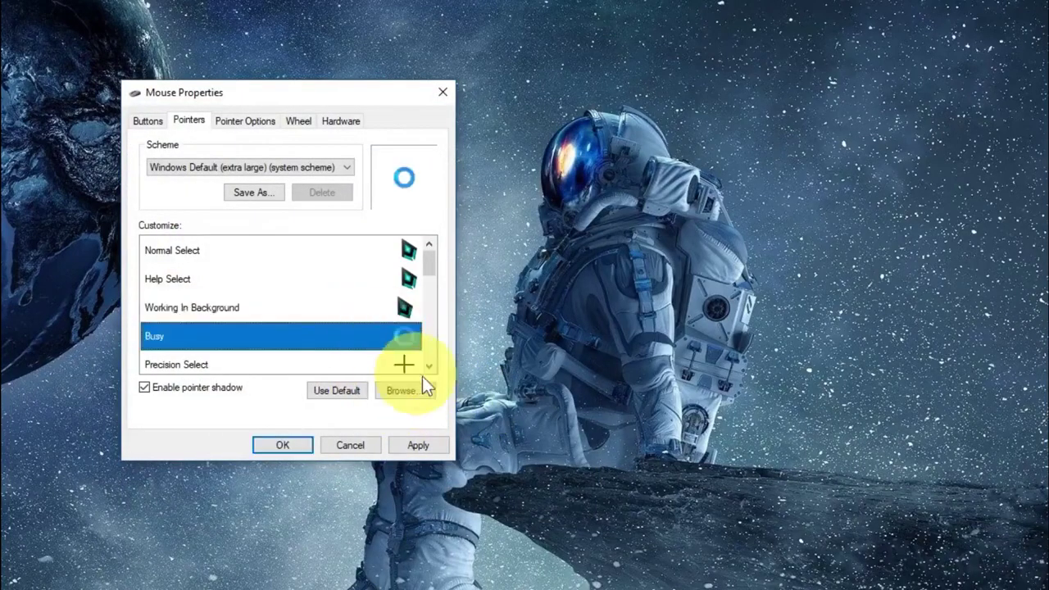
left_click(410, 391)
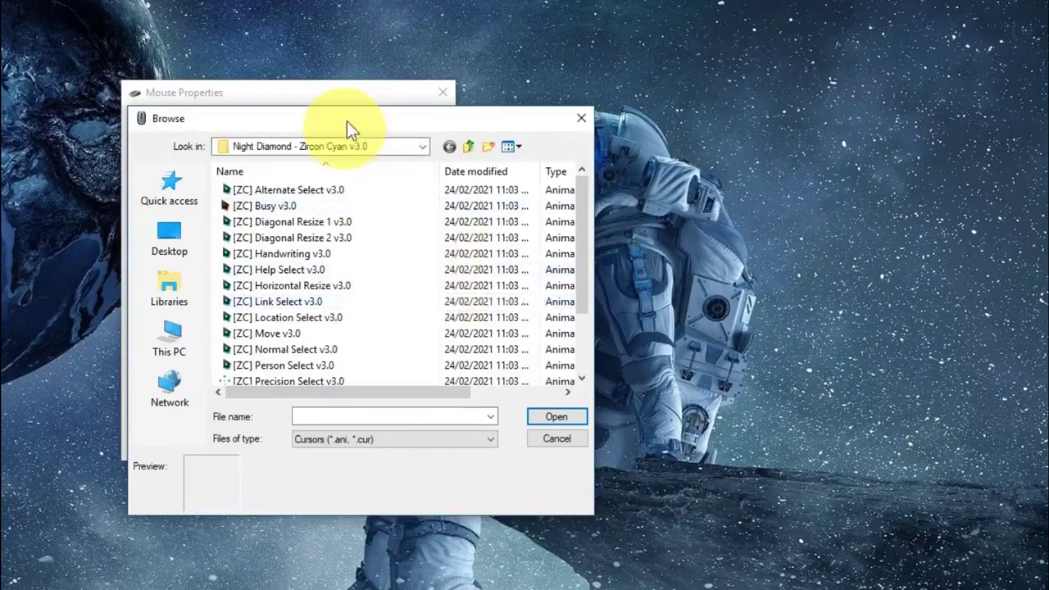
left_click_drag(339, 122, 752, 150)
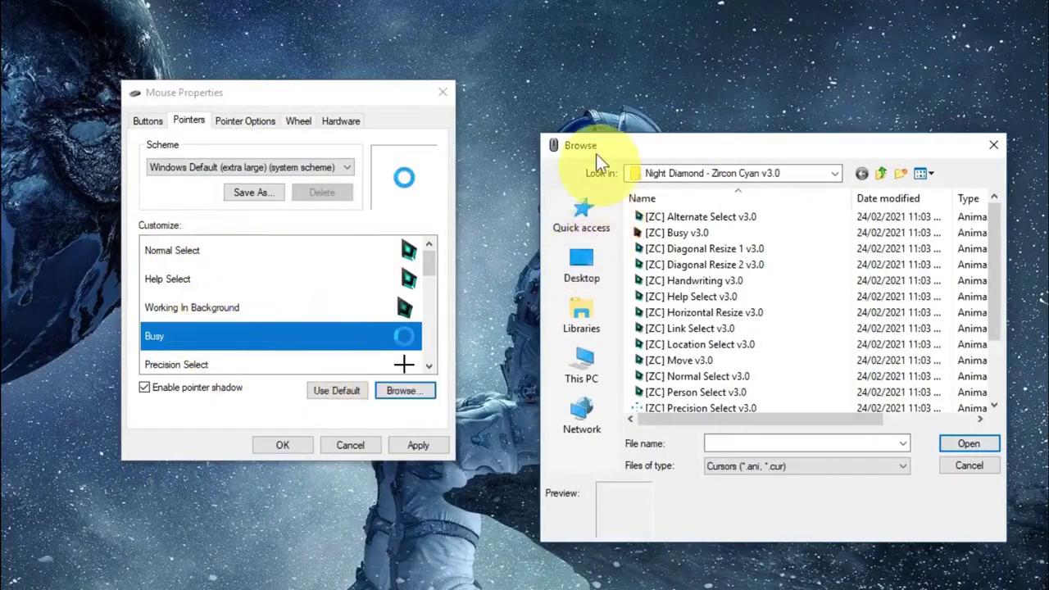
left_click_drag(596, 149, 565, 140)
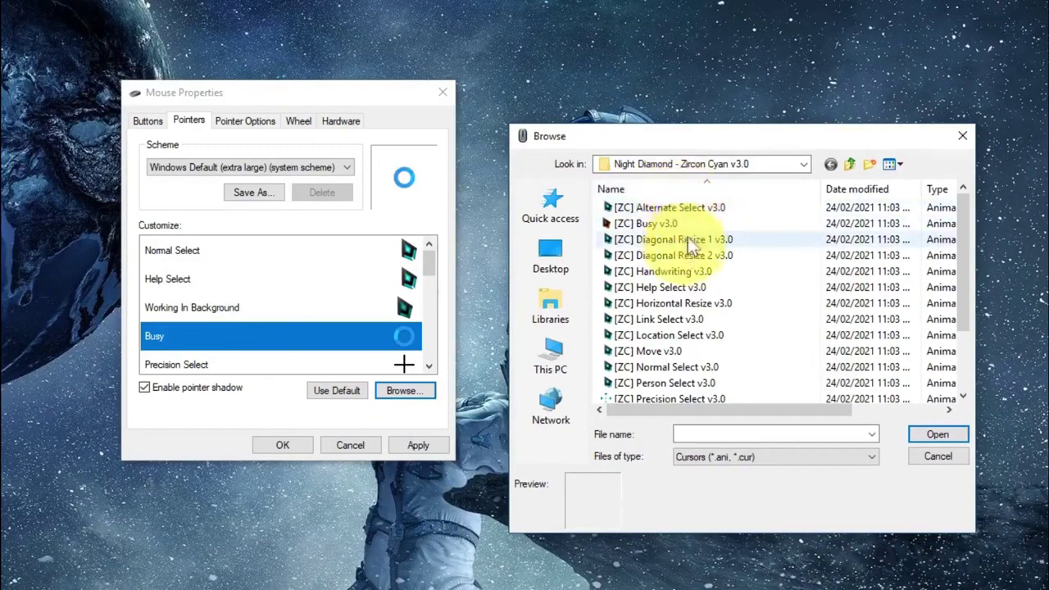
left_click(644, 224)
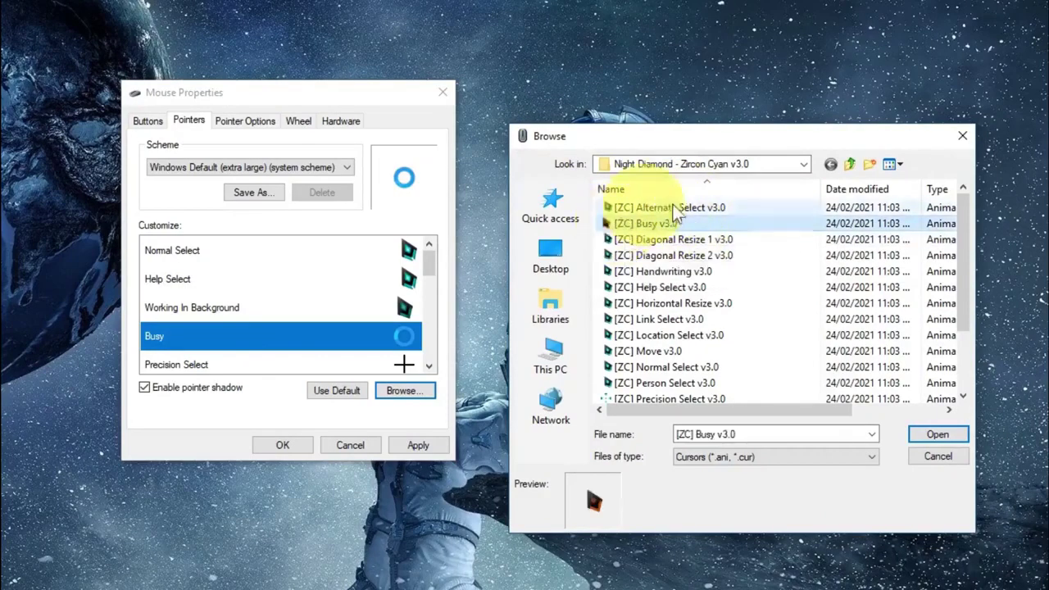
left_click(927, 437)
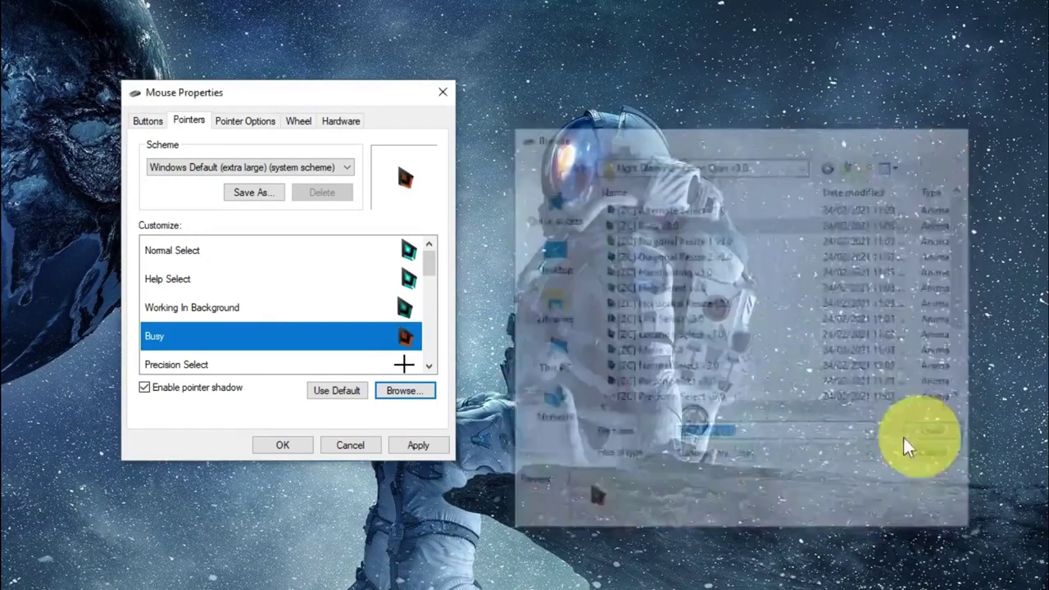
- Assign the matching "[ZC]" v3.0 cursors to the Precision Select, Text Select and Handwriting pointers
left_click(176, 365)
left_click(405, 391)
left_click(287, 302)
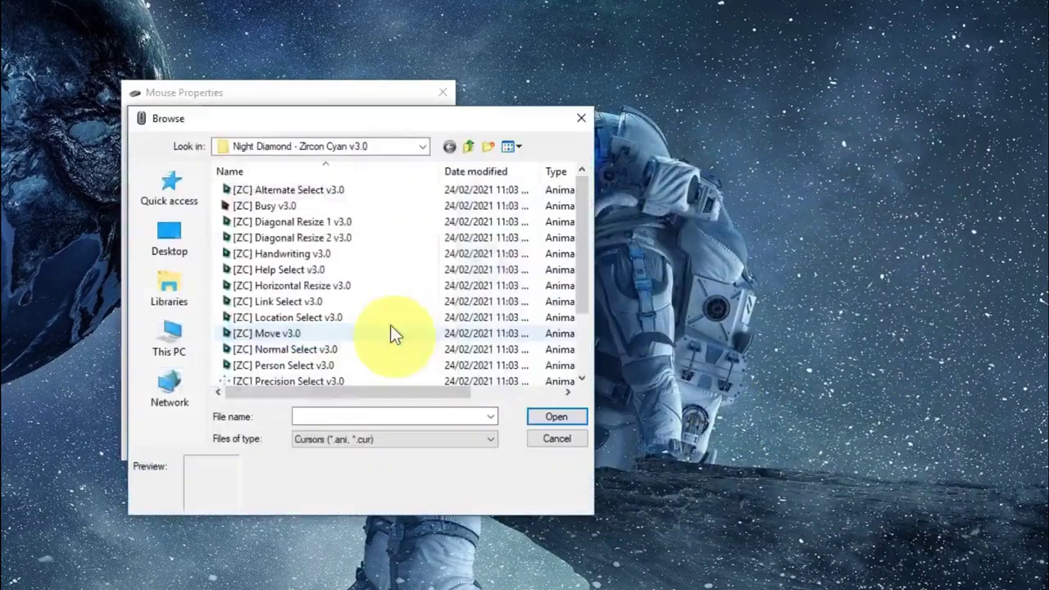
scroll(389, 330, "down", 5)
left_click(278, 320)
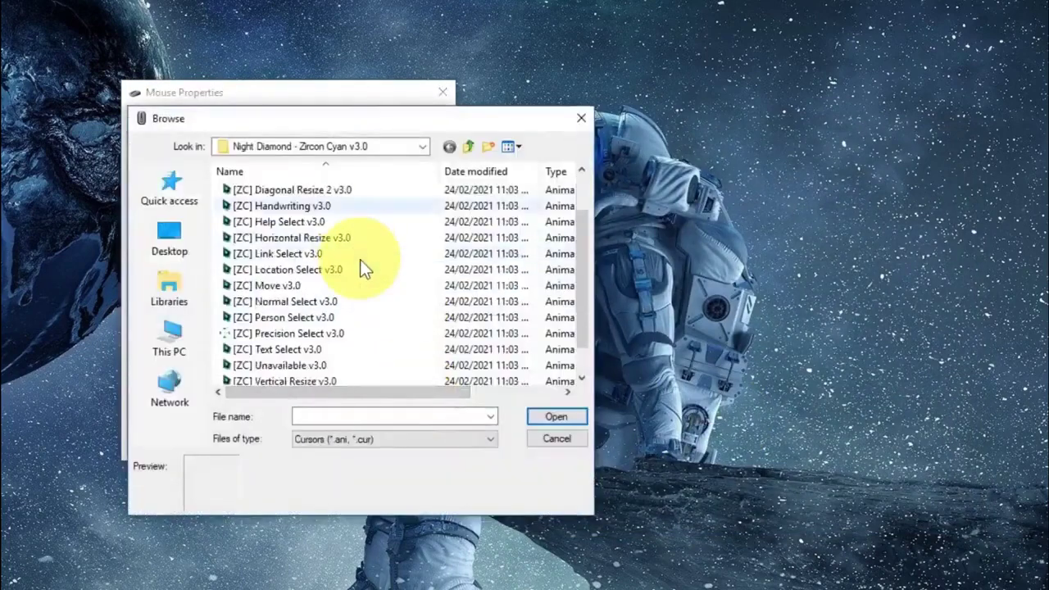
left_click(285, 349)
left_click(554, 417)
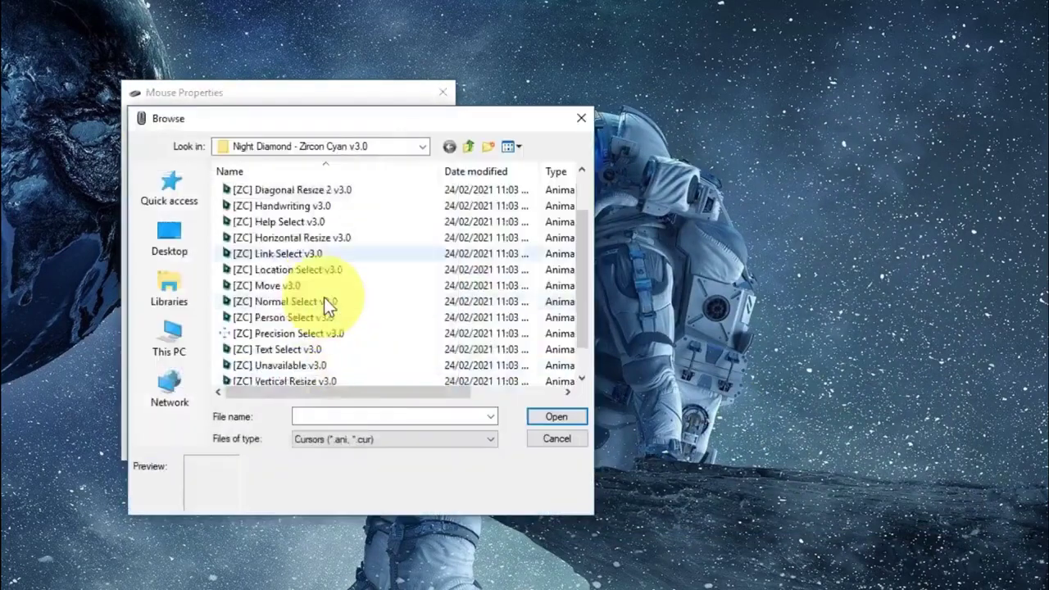
scroll(323, 304, "down", 1)
left_click(293, 207)
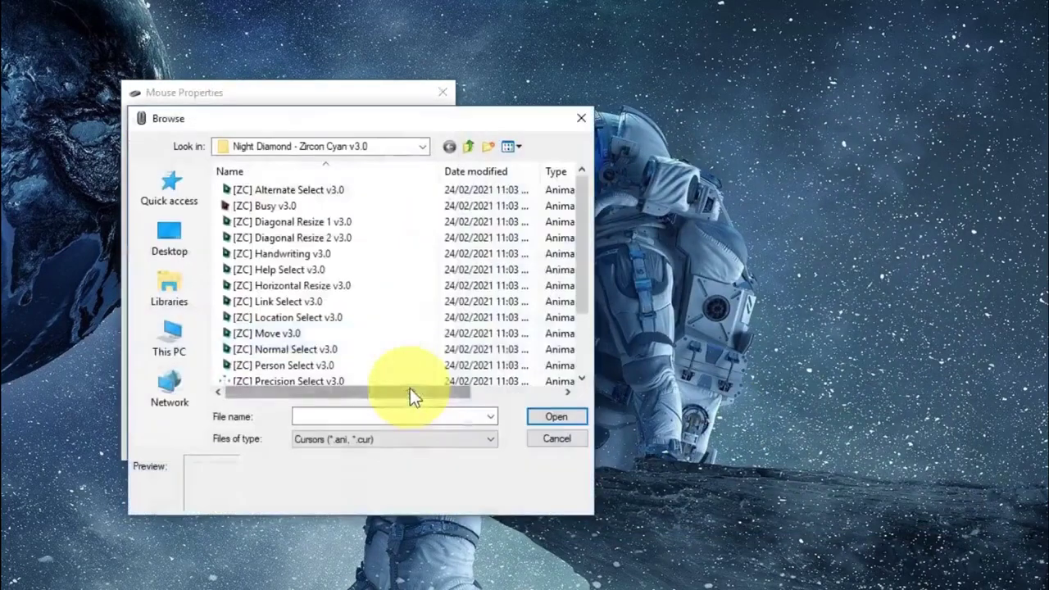
- Assign "[ZC] Diagonal Resize 1 v3.0" and "[ZC] Diagonal Resize 2 v3.0" to the two matching diagonal resize pointers
scroll(302, 234, "down", 1)
scroll(307, 197, "up", 1)
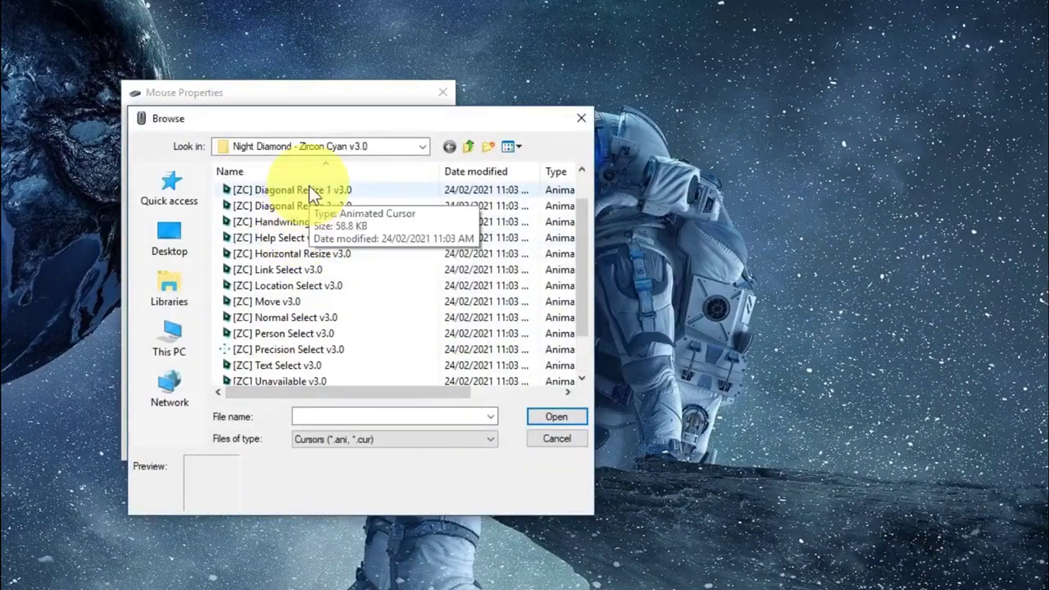
left_click(309, 189)
left_click(556, 416)
left_click(418, 385)
left_click(293, 238)
left_click(560, 417)
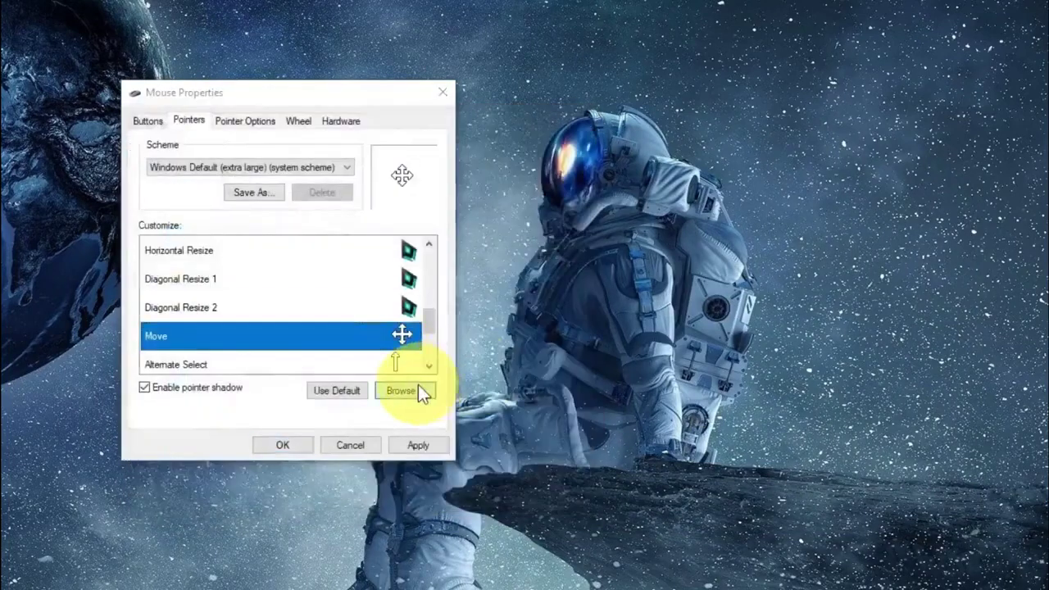
- Assign the matching "[ZC]" v3.0 cursors to the Move and Alternate Select pointers
left_click(410, 386)
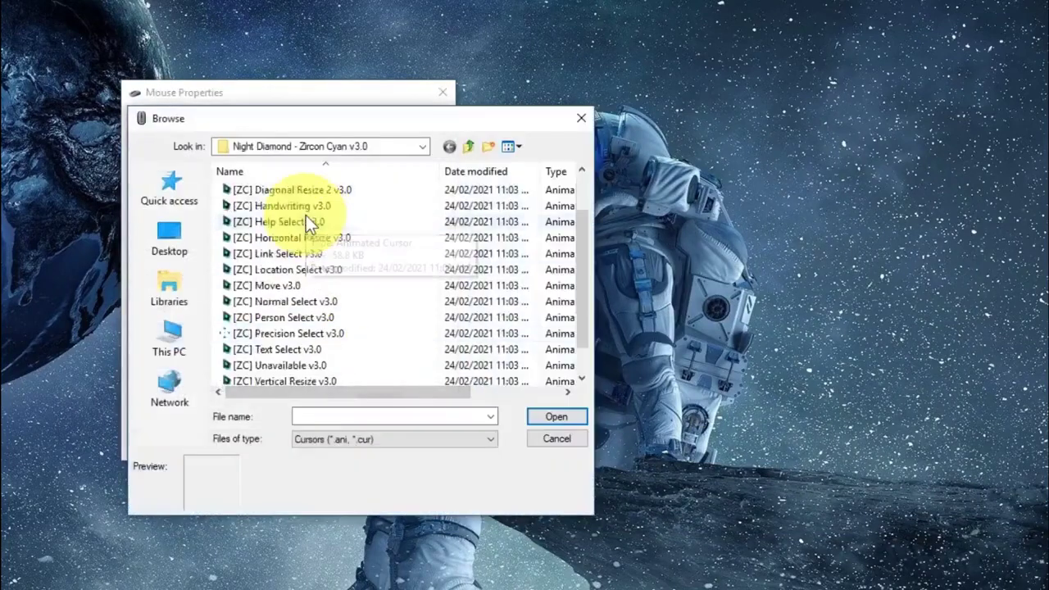
left_click(306, 191)
left_click(557, 416)
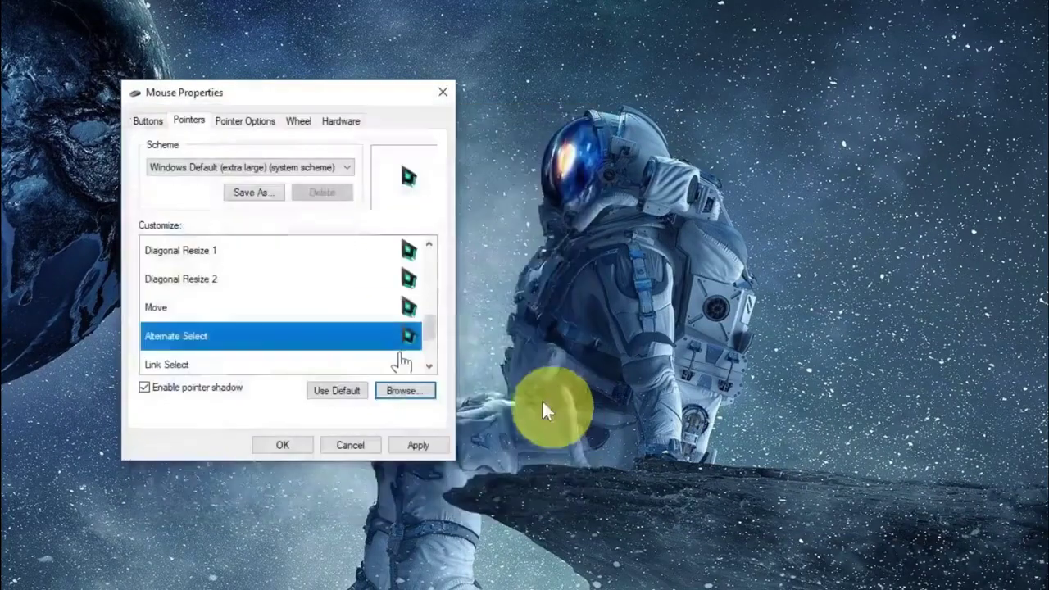
- Choose the "[ZC] Link Select v3.0" cursor file for the Link Select pointer
left_click(403, 386)
scroll(315, 246, "down", 1)
left_click(288, 251)
scroll(302, 245, "down", 1)
scroll(304, 244, "up", 2)
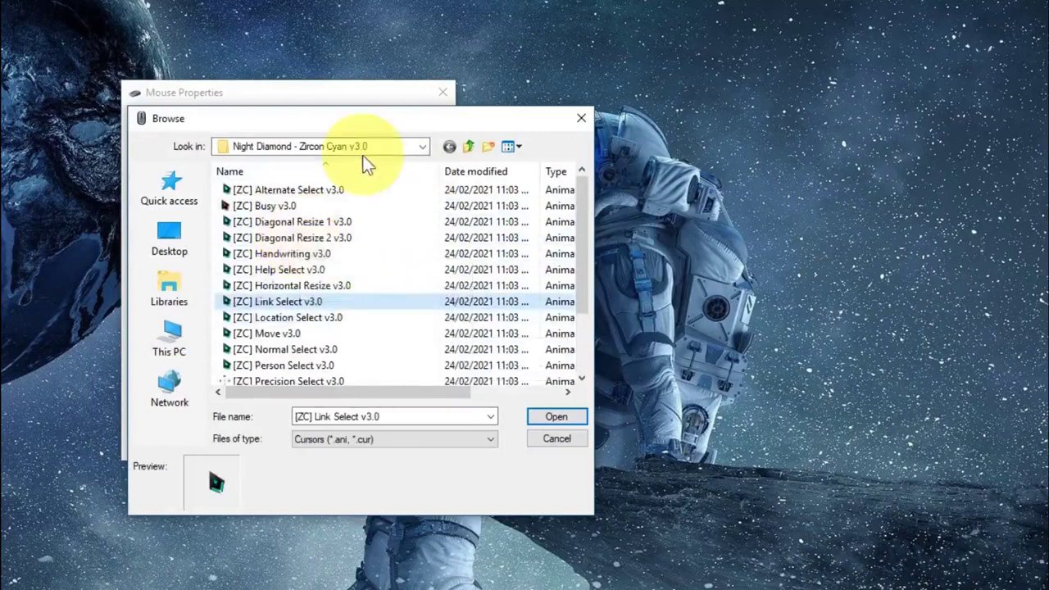
- Look through the "Night Diamond v3.0 - Zircon Cyan" folder and its bonus cursors folder for the remaining pointers' cursor files
left_click(369, 146)
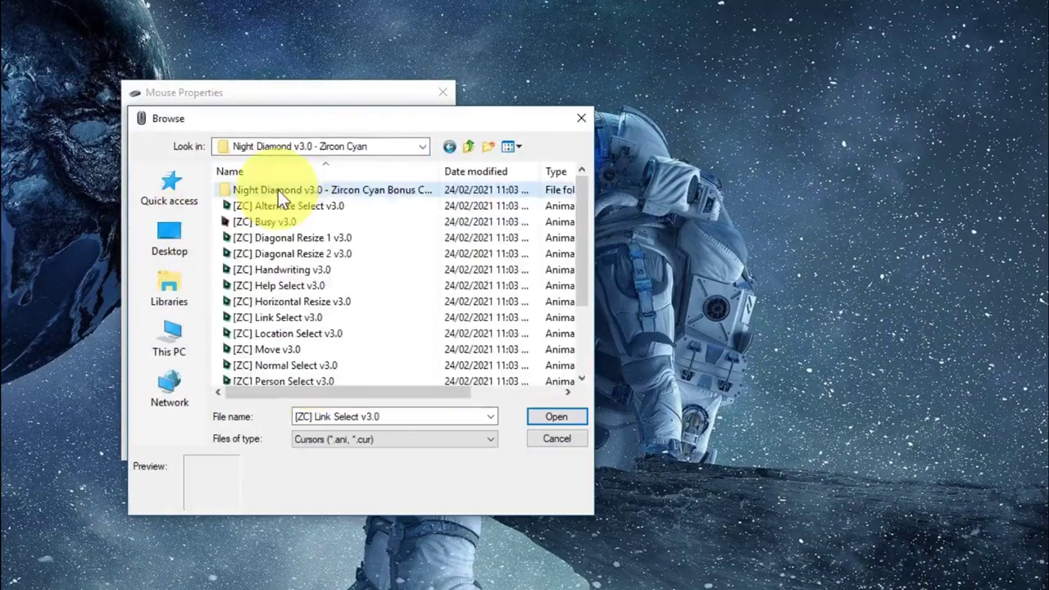
double_click(270, 190)
left_click(326, 223)
double_click(326, 223)
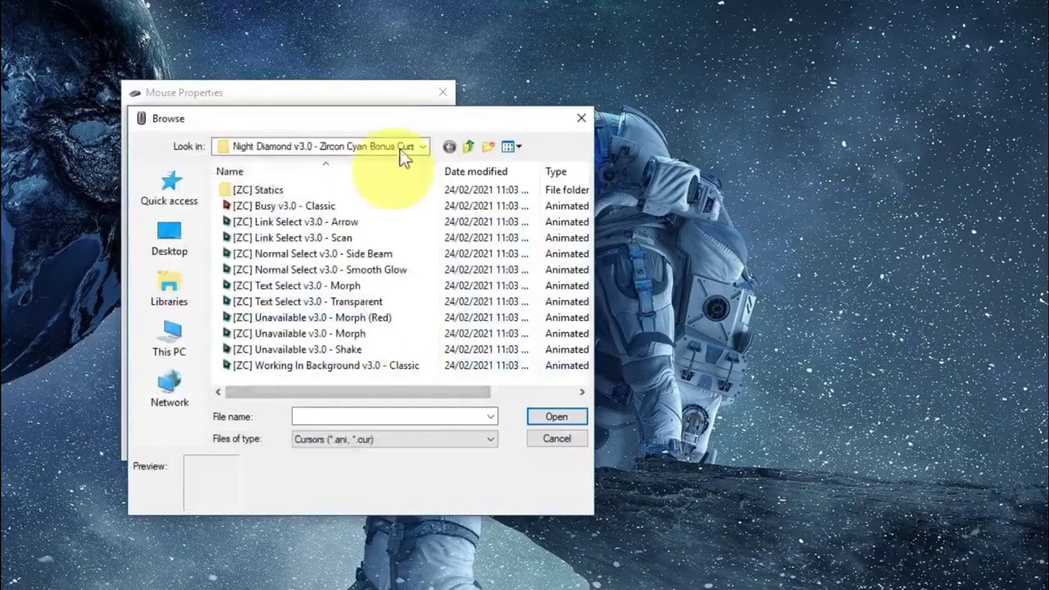
left_click(398, 146)
left_click(243, 246)
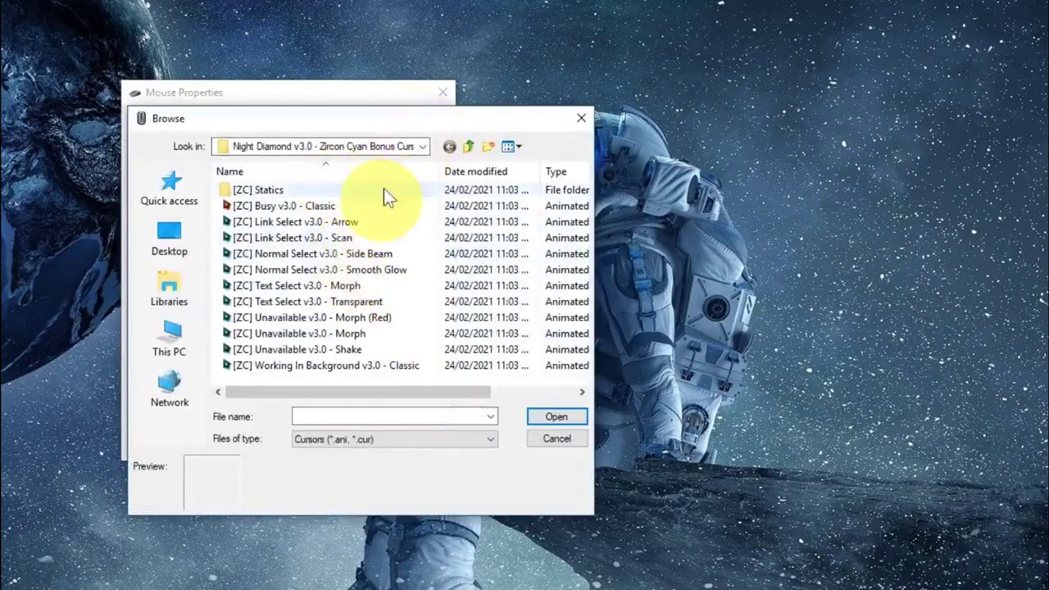
left_click(421, 147)
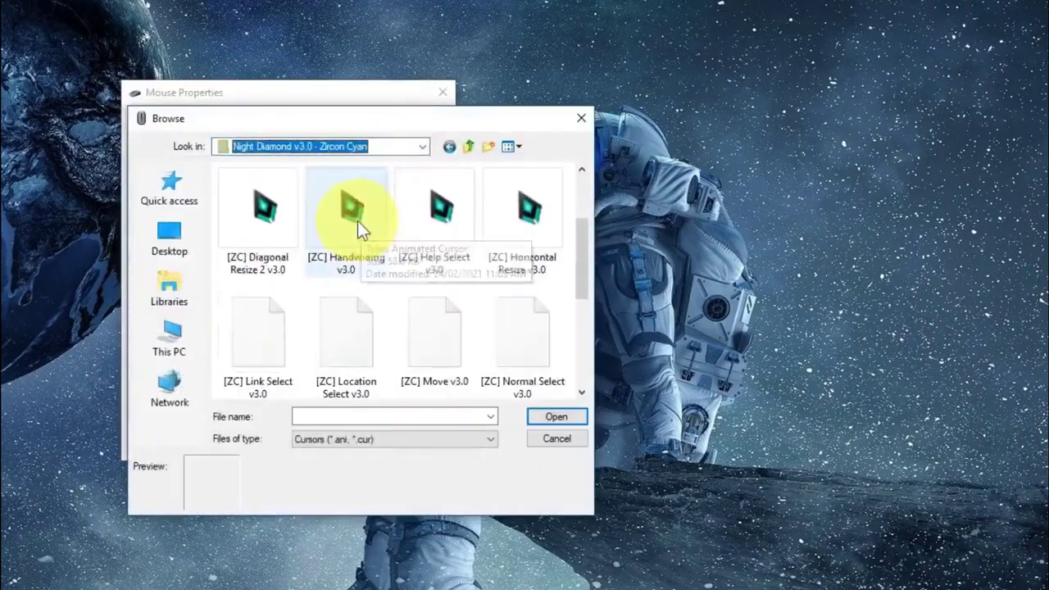
scroll(404, 248, "down", 5)
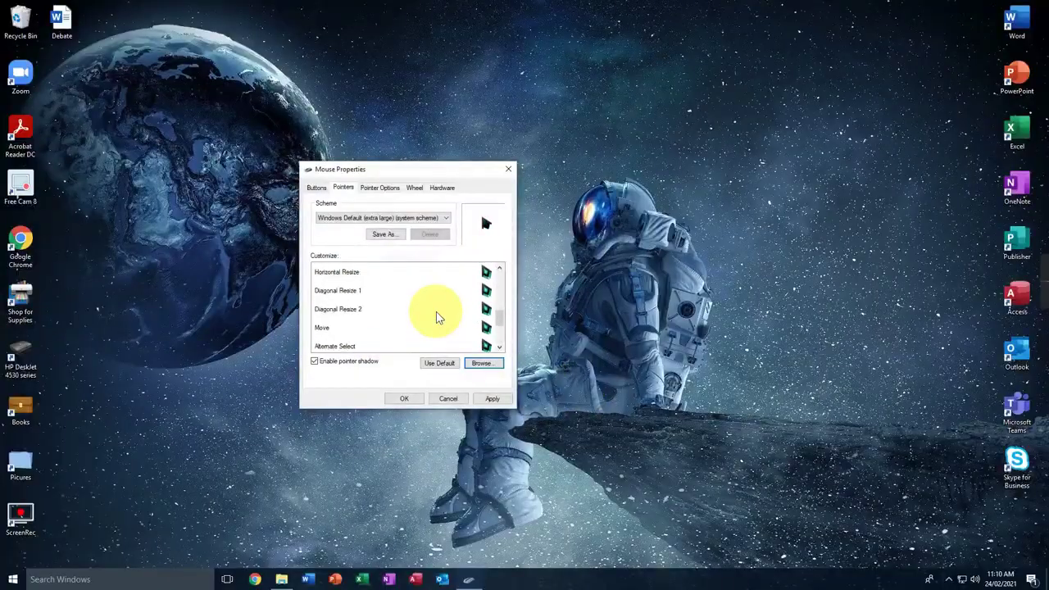
- Preview the cursors assigned to Normal Select, Help Select and Busy, check the rest of the list, and save the pointer settings
scroll(436, 311, "up", 3)
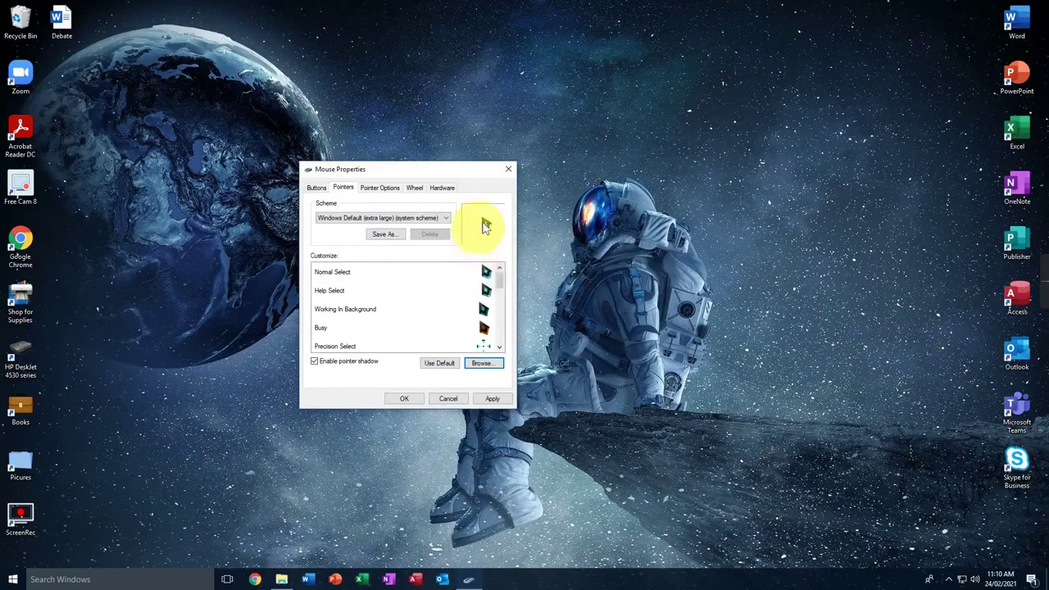
left_click(485, 276)
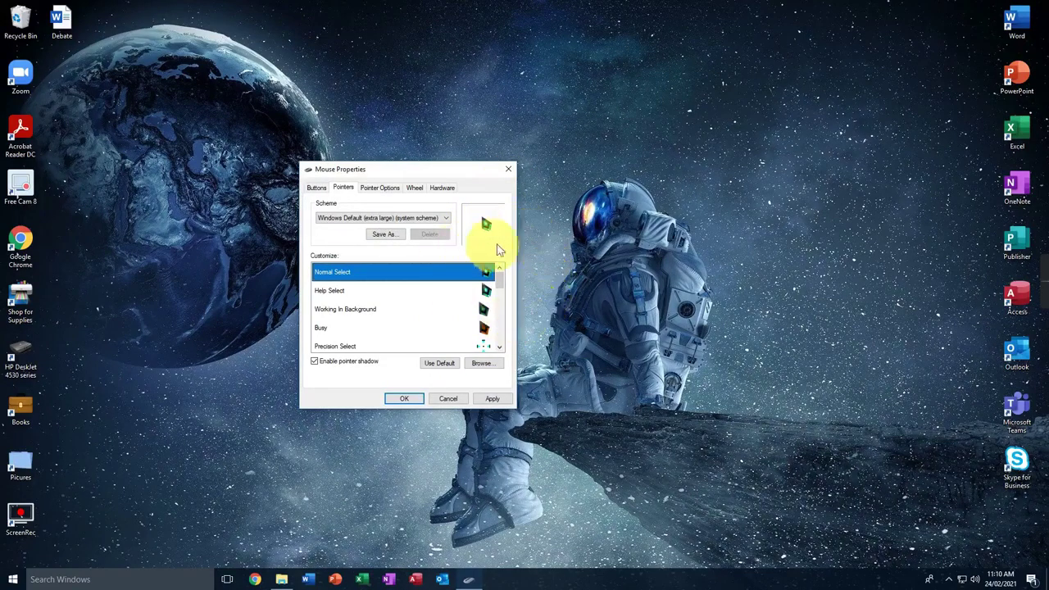
left_click(458, 308)
left_click(480, 290)
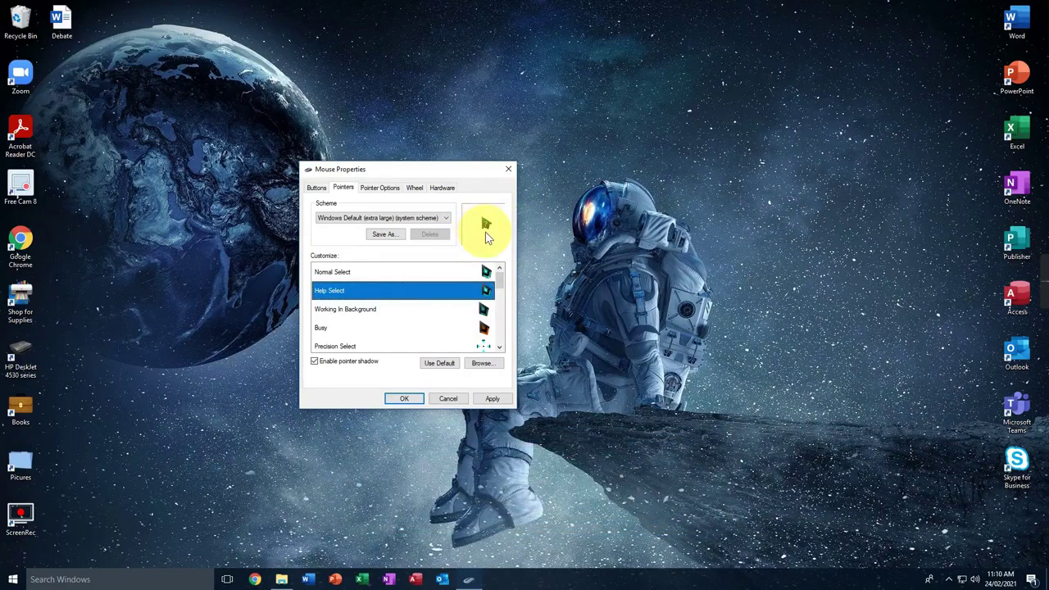
left_click(465, 328)
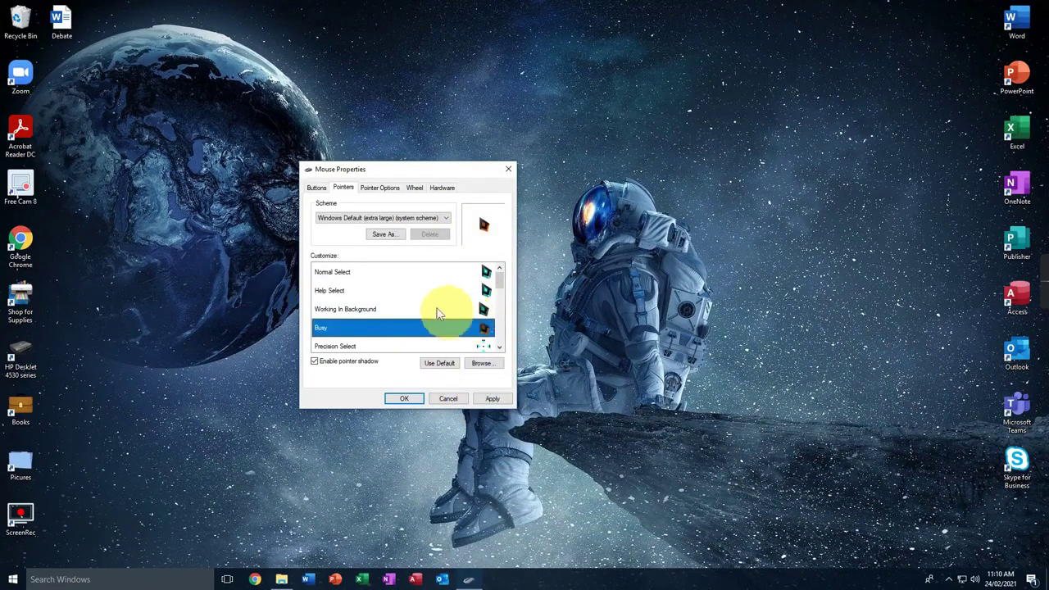
scroll(427, 306, "down", 2)
scroll(438, 287, "down", 3)
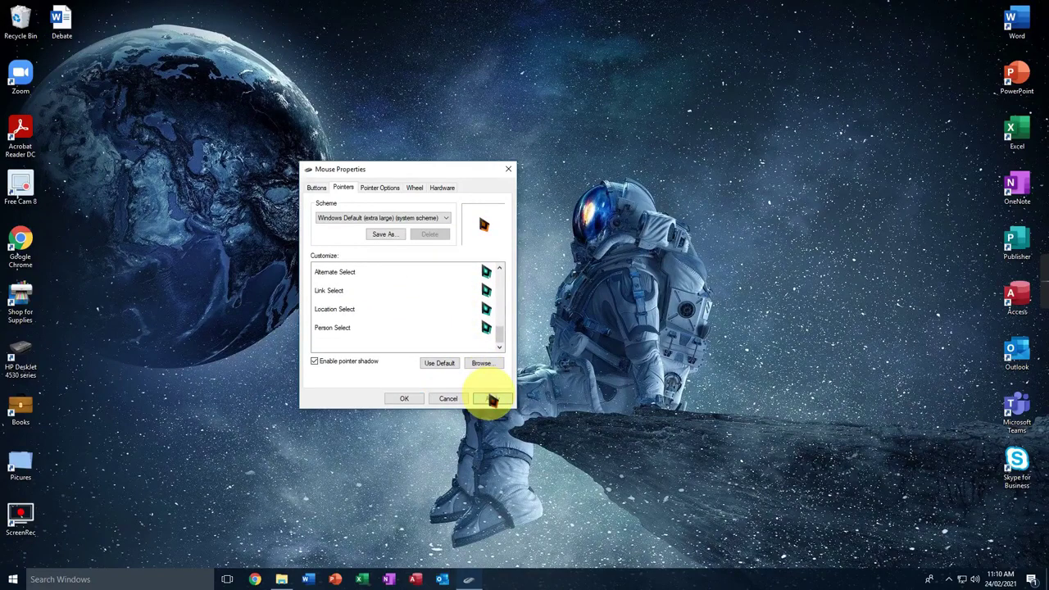
left_click(406, 403)
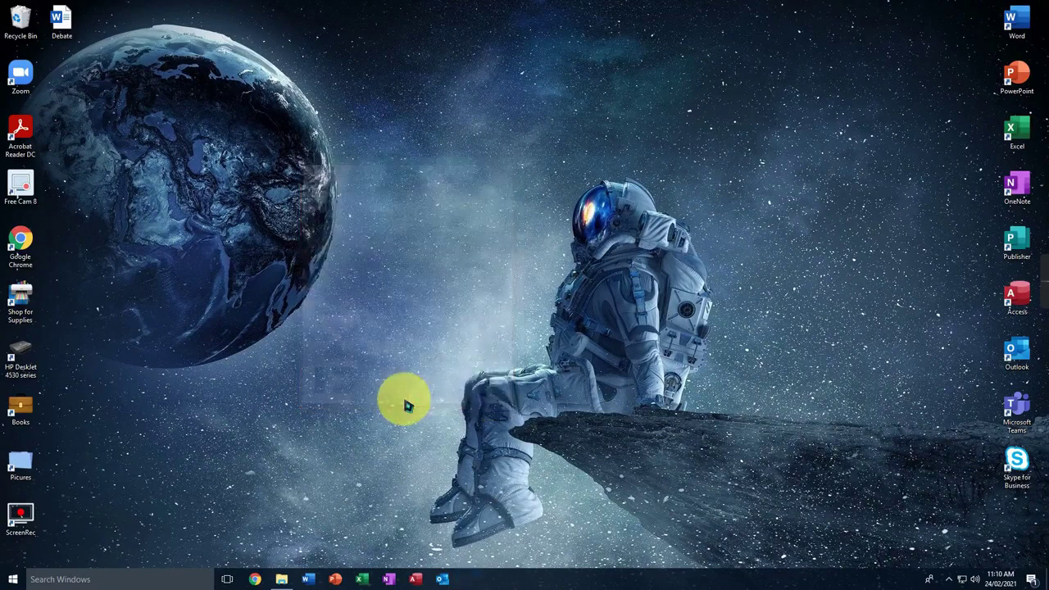
- Refresh the desktop and try out the new cursor by drawing selection rectangles over its empty area
right_click(410, 285)
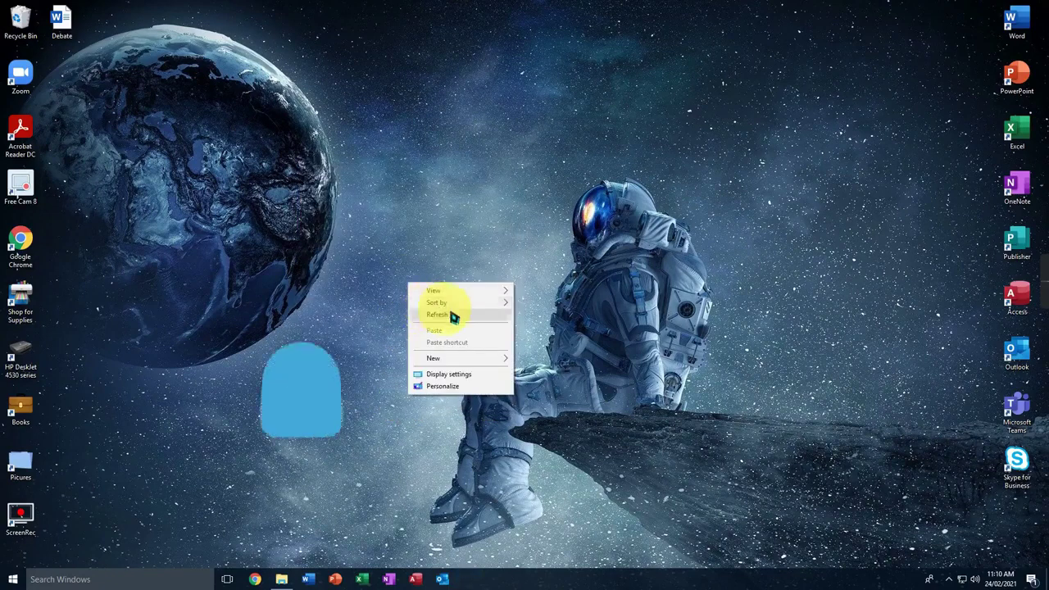
left_click(464, 318)
left_click_drag(431, 190, 593, 311)
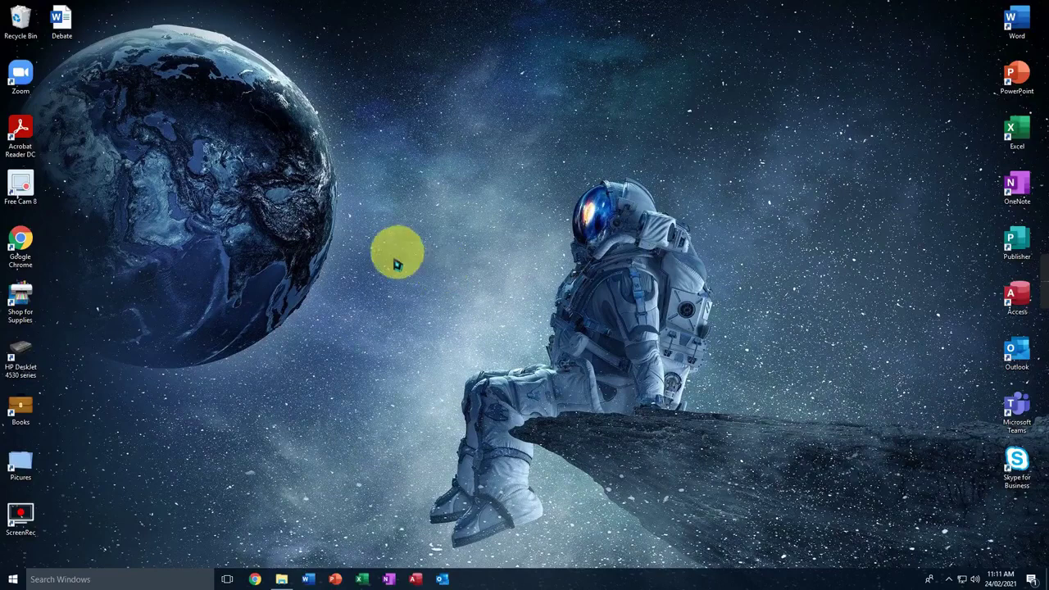
left_click_drag(375, 218, 484, 348)
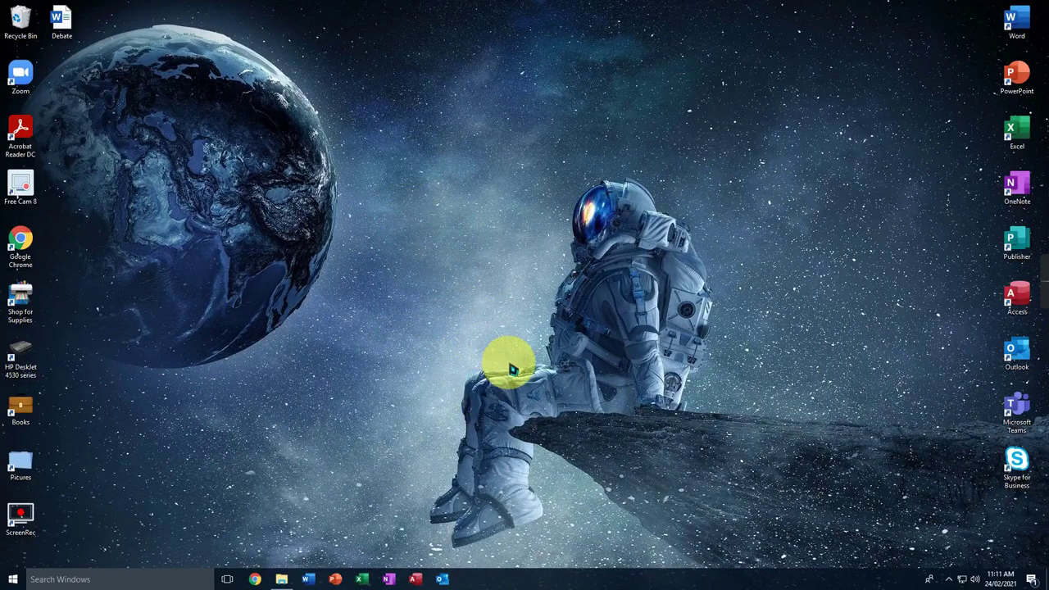
left_click_drag(510, 364, 462, 326)
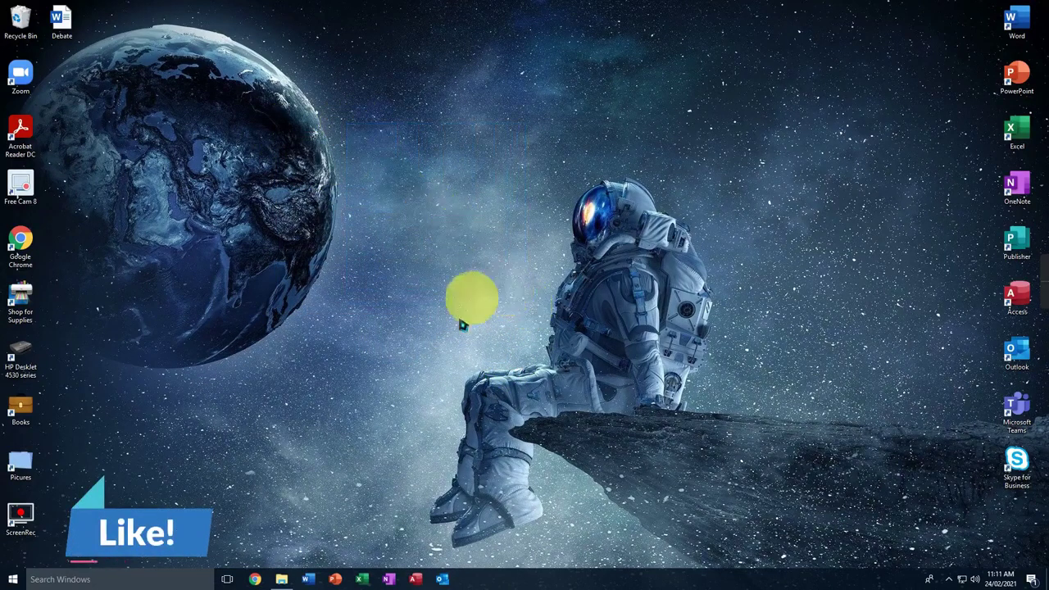
left_click_drag(388, 269, 502, 367)
left_click_drag(518, 335, 406, 164)
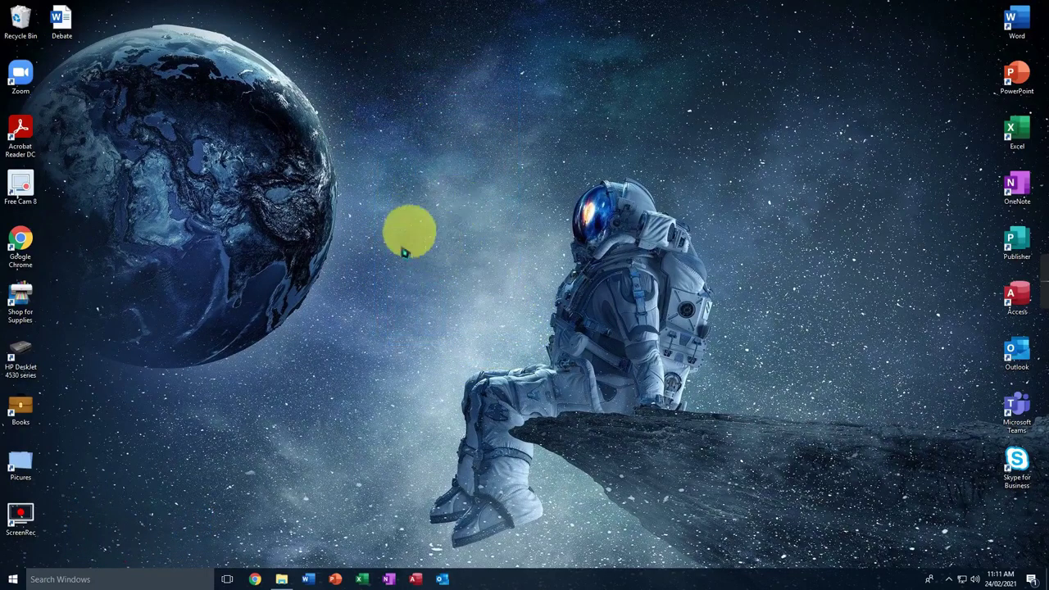
- Open Google Chrome to check the new cursor over its links, and close the browser
left_click(255, 580)
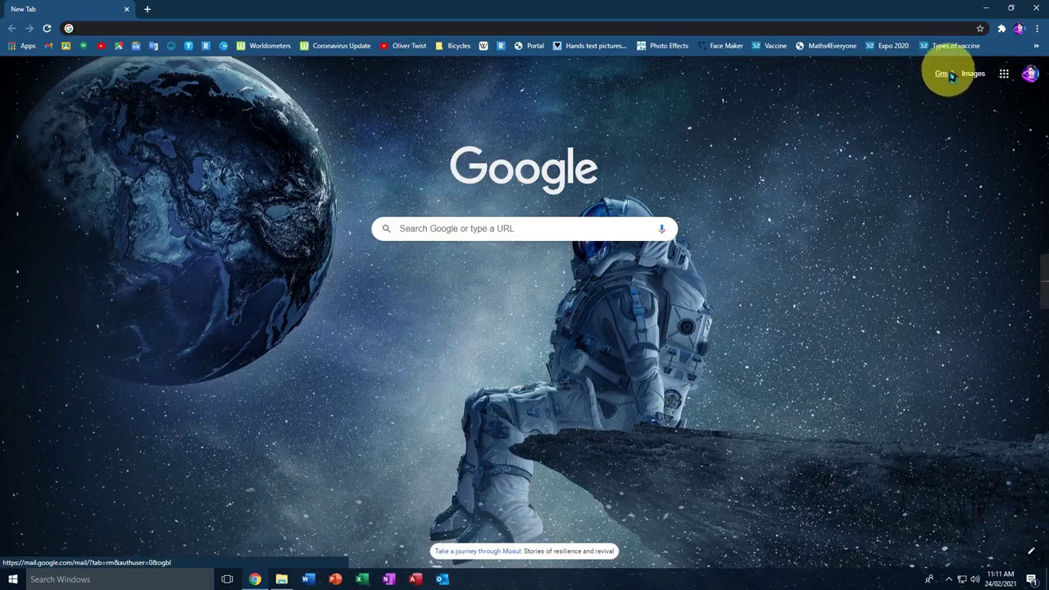
left_click(1036, 8)
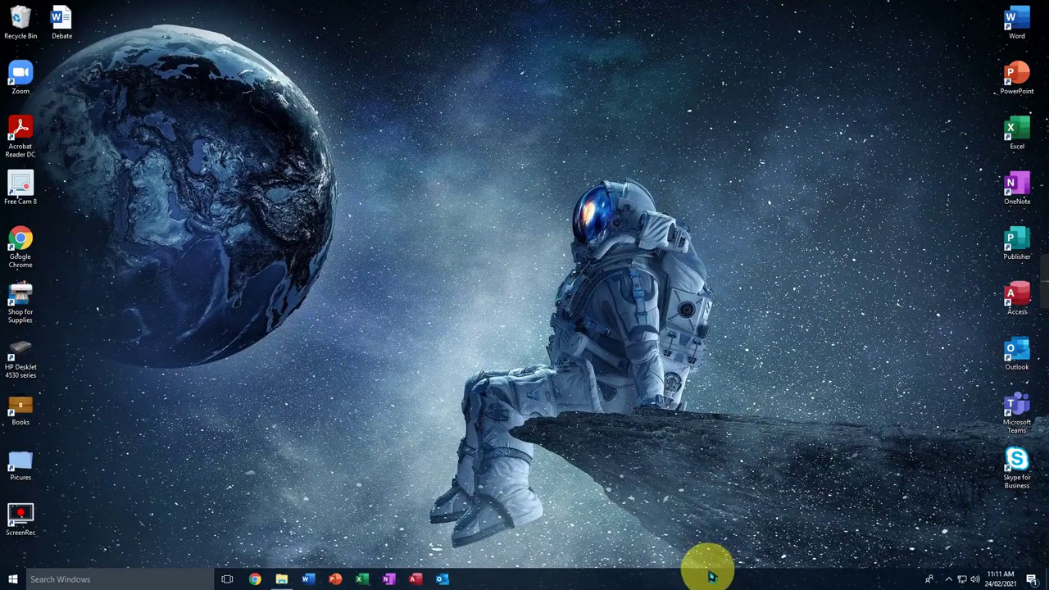
- Switch to the File Explorer window of the "Night Diamond v3.0 - Zircon Cyan" folder and restore it from maximized size
left_click(281, 580)
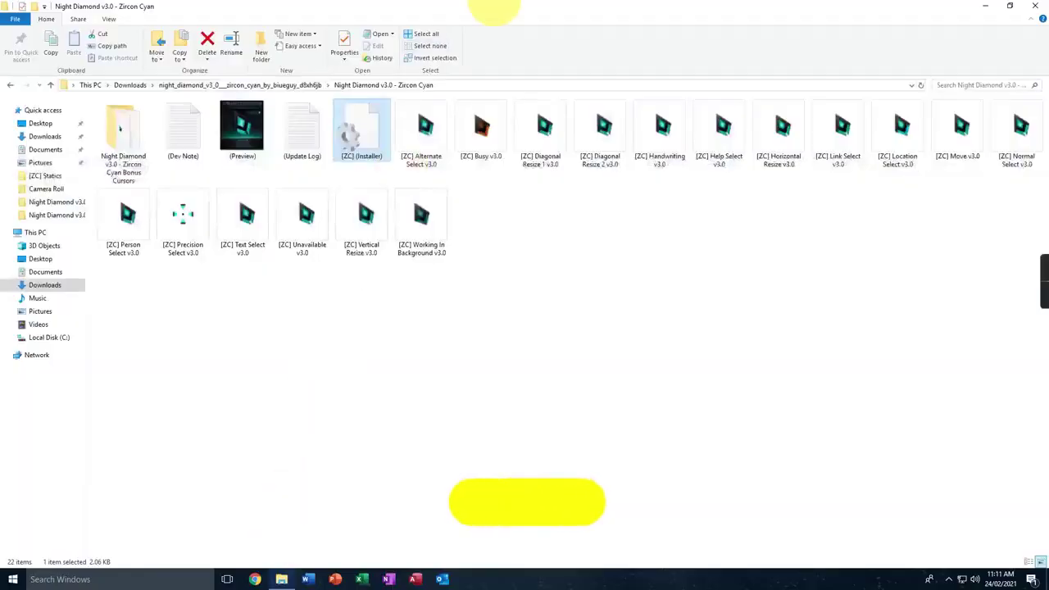
double_click(492, 7)
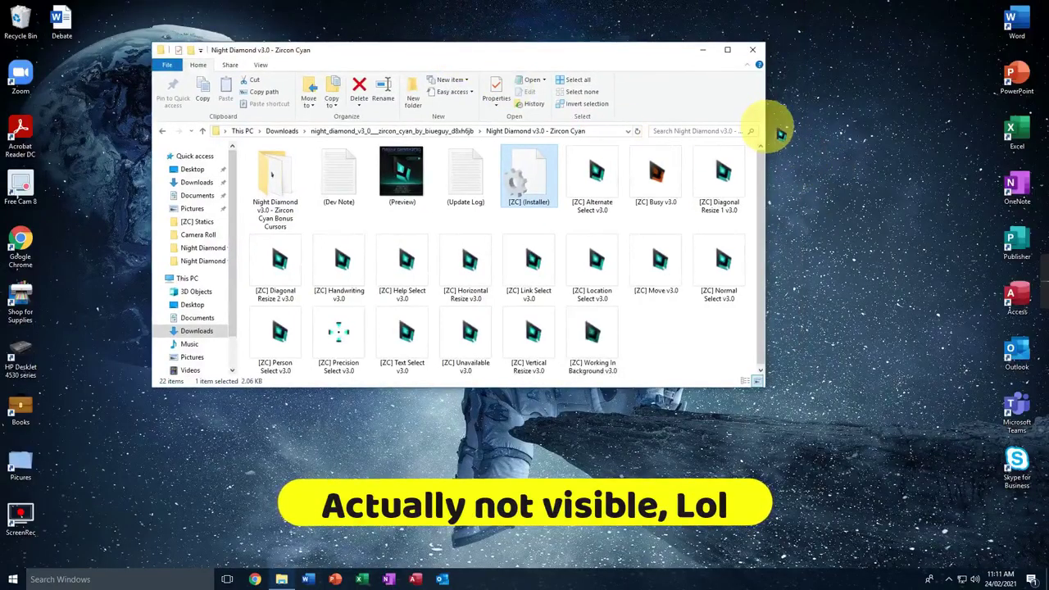
- Widen the "Night Diamond v3.0 - Zircon Cyan" folder window to try the resize cursor, and close the window
left_click_drag(765, 130, 800, 132)
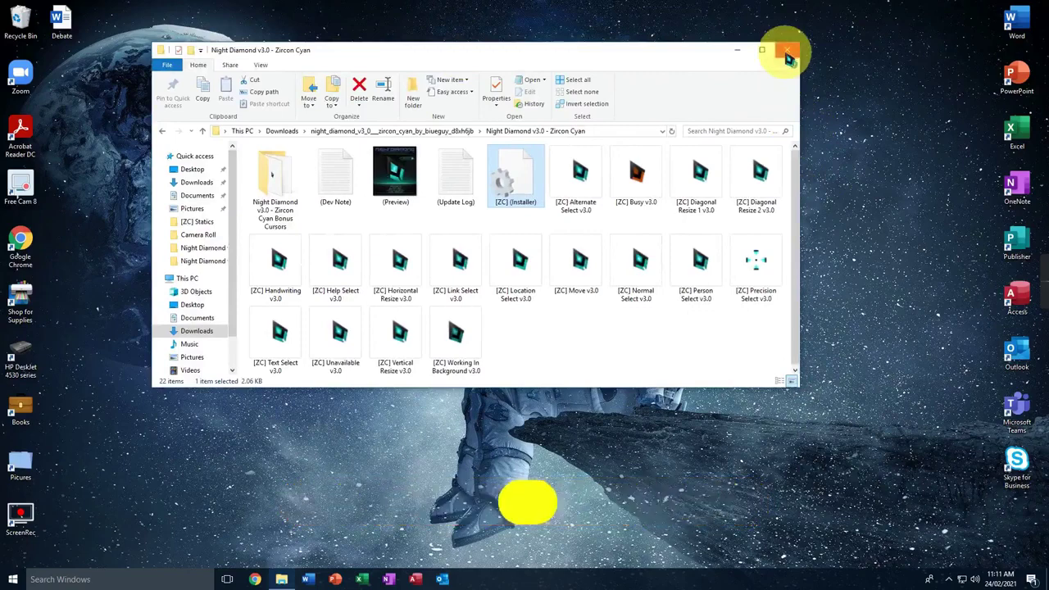
left_click(789, 50)
- Open Word, create a blank document, and enter "sahimtech" as sample text
left_click_drag(1015, 47, 1025, 27)
double_click(1025, 26)
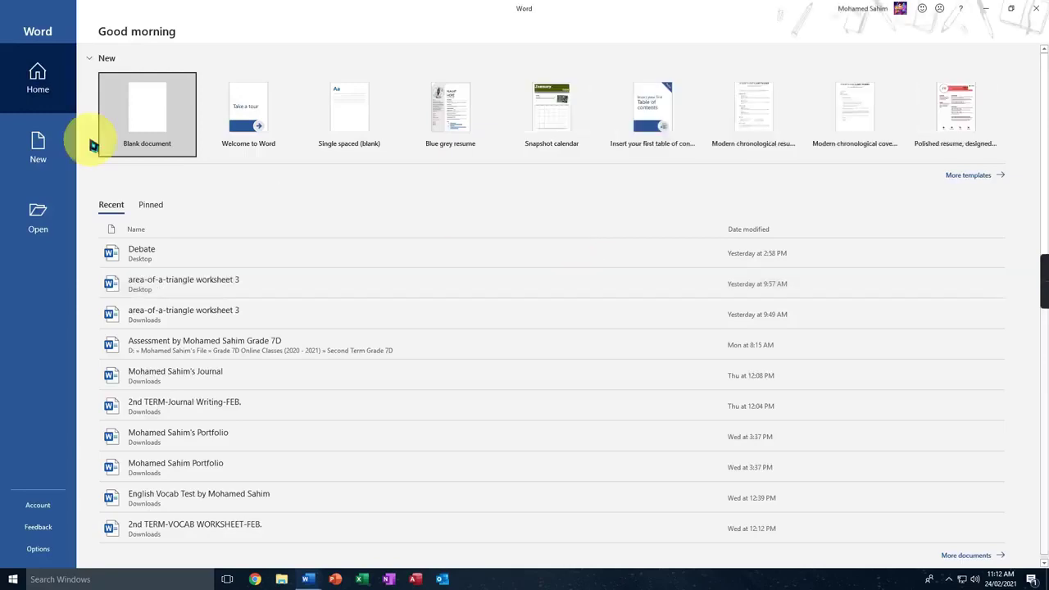
left_click(142, 114)
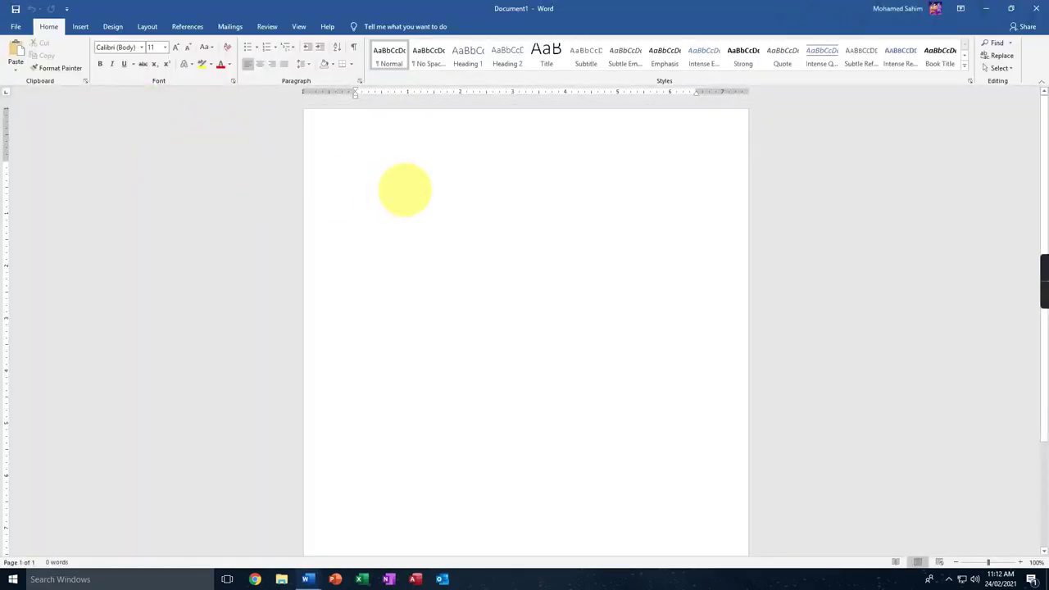
type("ahimtech")
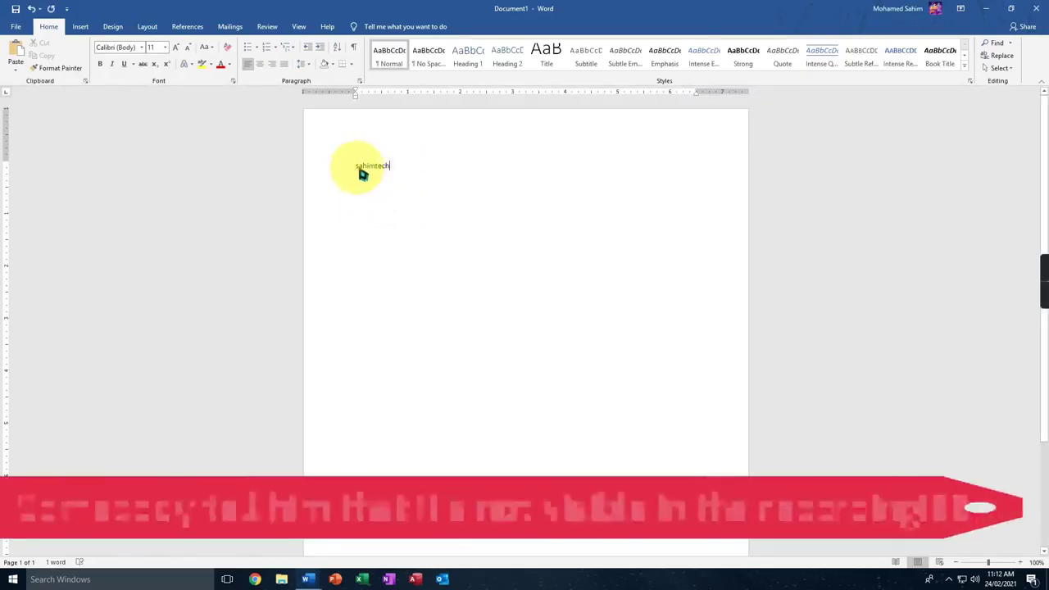
- Try the cursor on the sample text by selecting and deselecting the word, and close Word without saving the document
left_click_drag(359, 166, 389, 164)
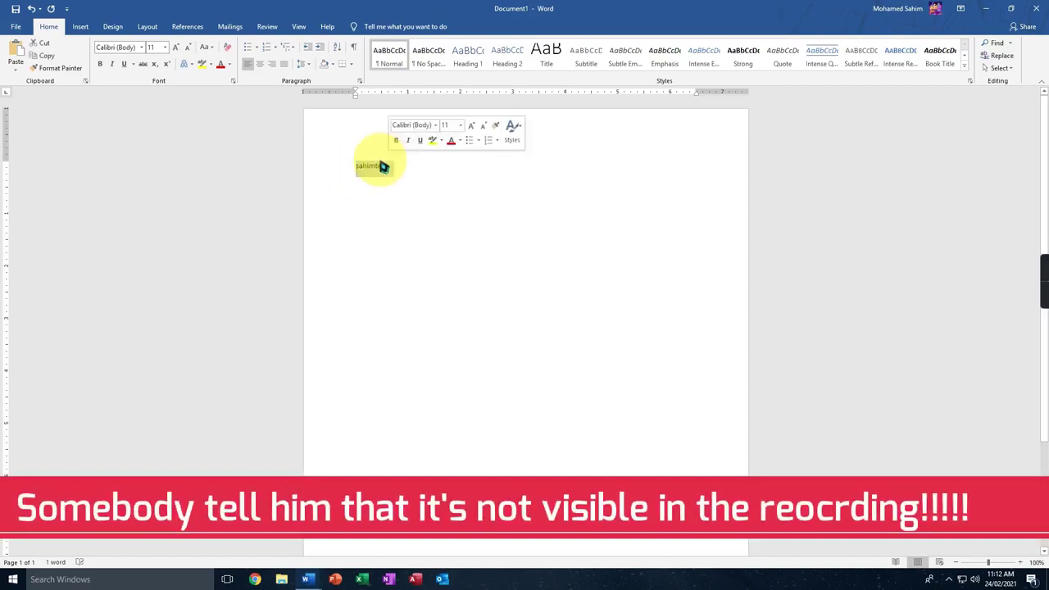
left_click(370, 178)
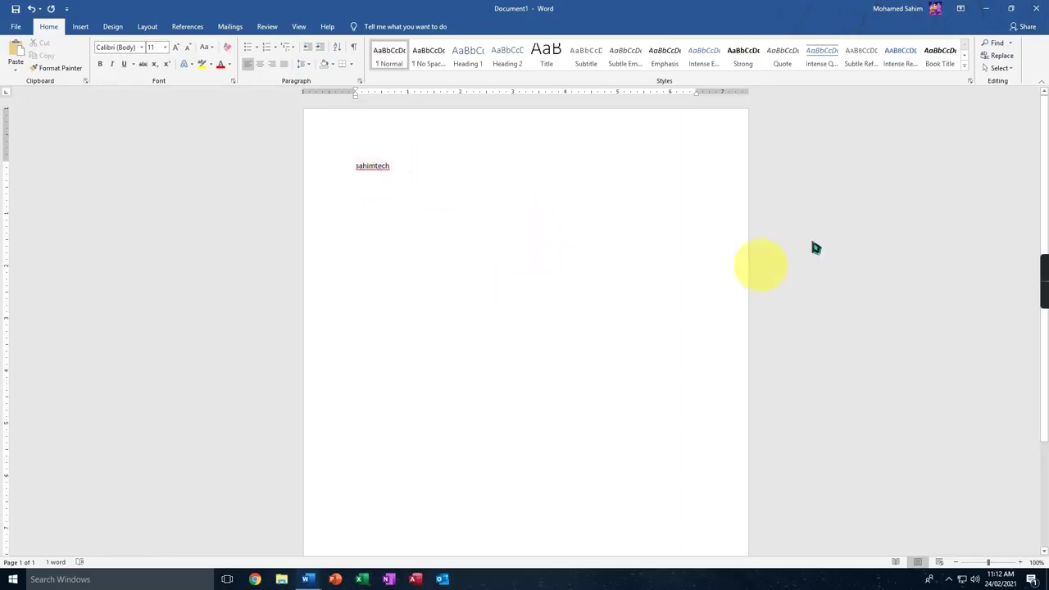
left_click(1037, 8)
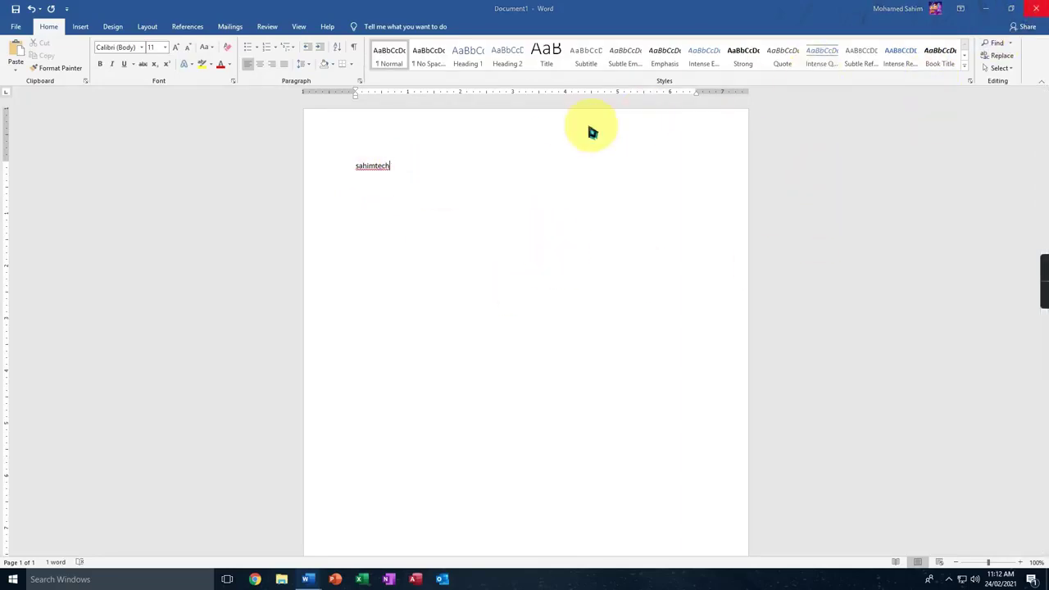
left_click(571, 358)
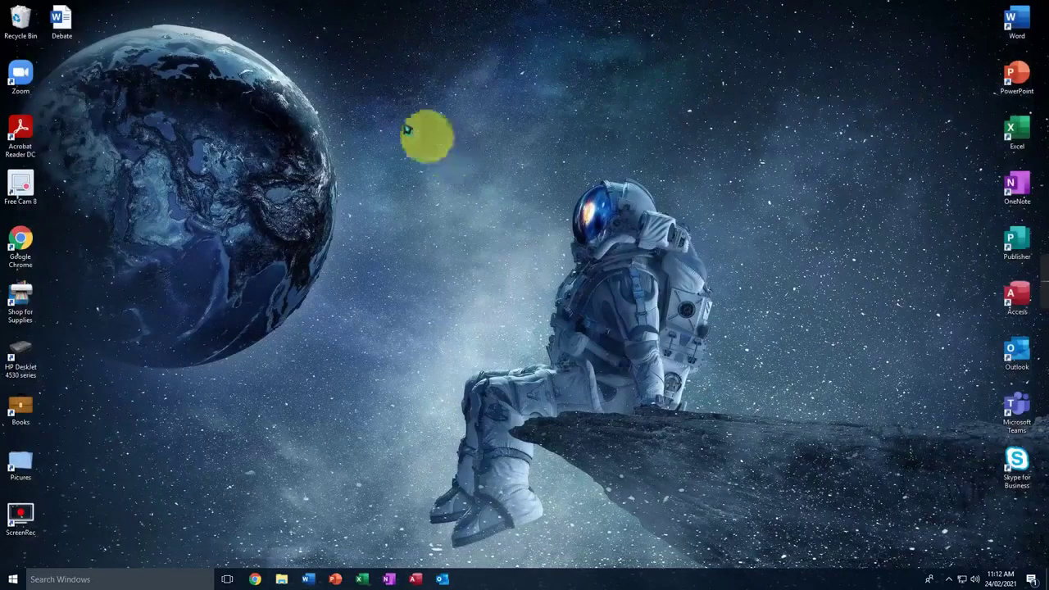
- Test the cursor again on the desktop by drawing two selection rectangles over the wallpaper
left_click_drag(422, 131, 574, 328)
left_click_drag(431, 197, 515, 315)
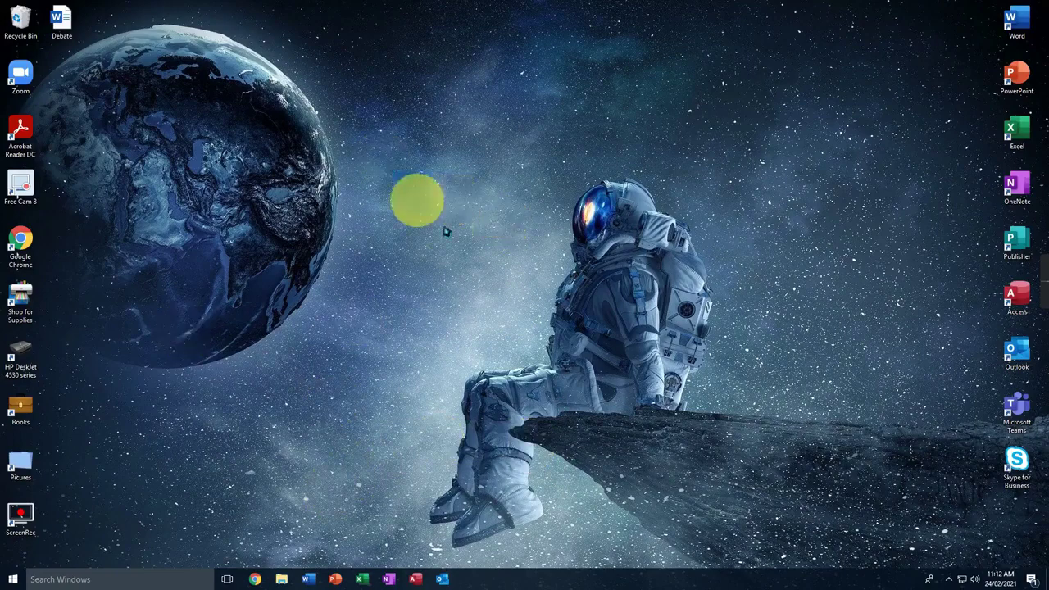
- Open a maximized File Explorer window and go to the Cursors folder inside Downloads
left_click(283, 578)
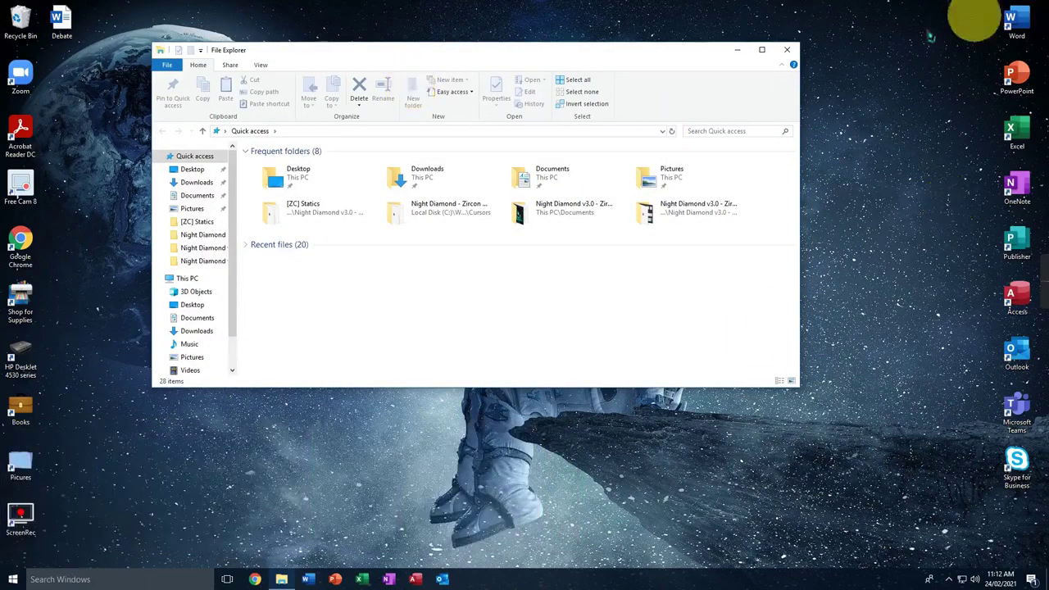
left_click(762, 53)
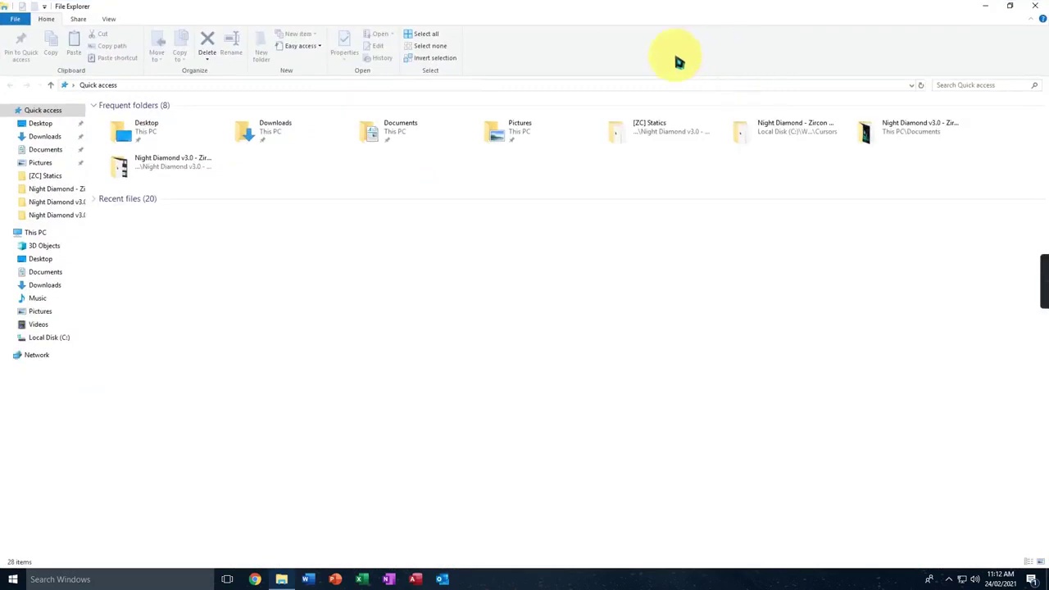
left_click(38, 138)
left_click(41, 149)
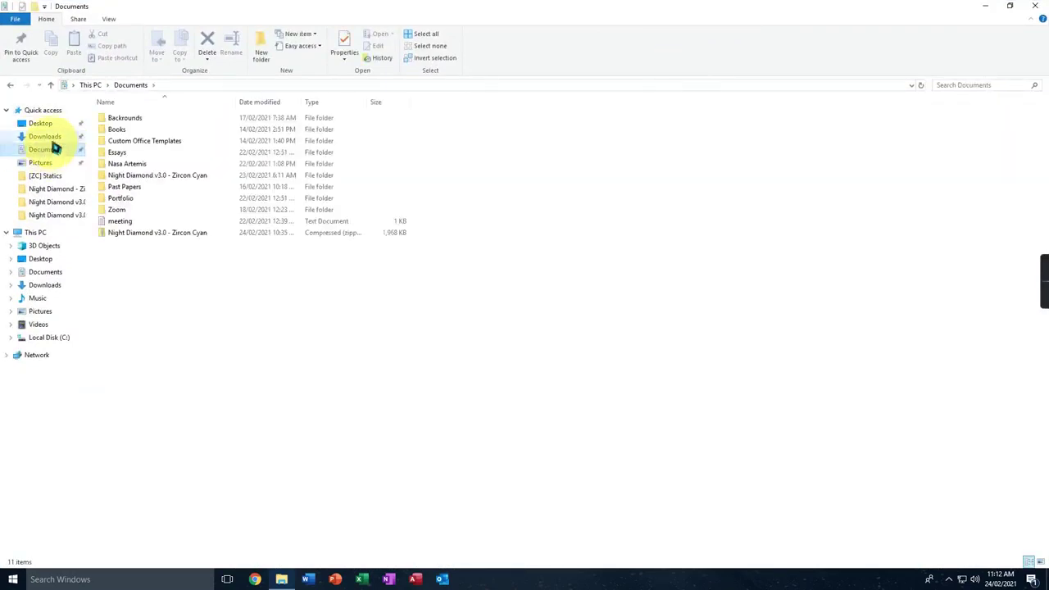
left_click(54, 141)
double_click(114, 141)
- Enlarge the icons in the Cursors folder and look over the zipped cursor packs, selecting and deselecting them
left_click_drag(669, 370, 335, 196)
scroll(336, 297, "up", 4, "ctrl")
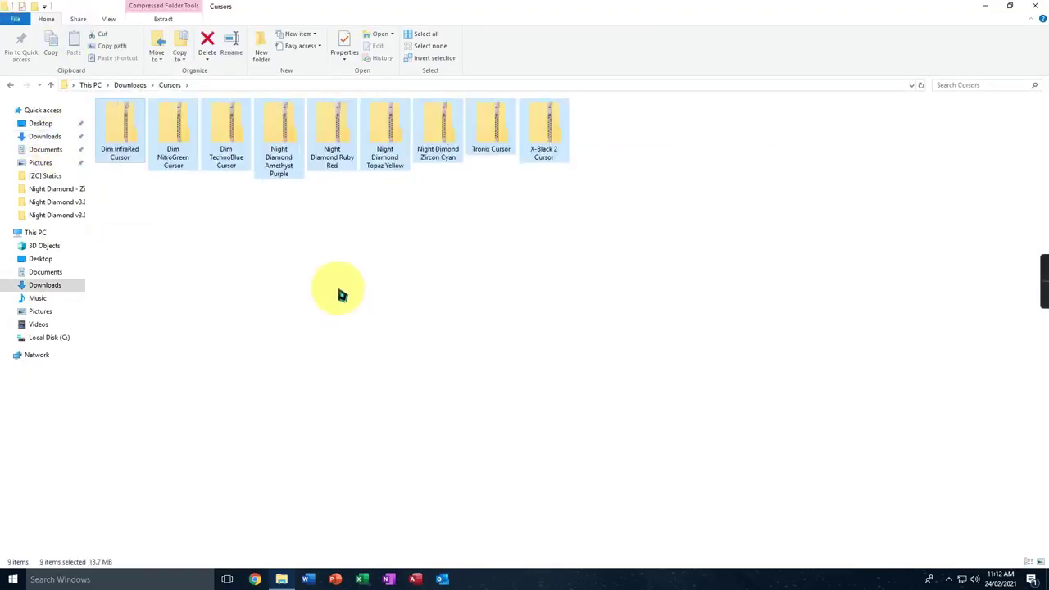
scroll(343, 295, "up", 2, "ctrl")
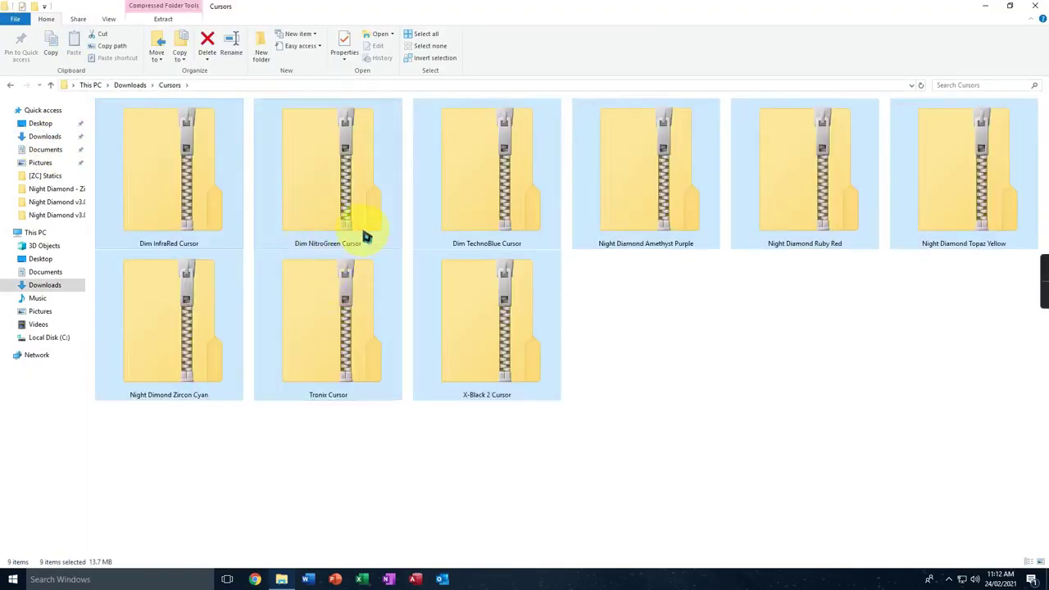
left_click(689, 272)
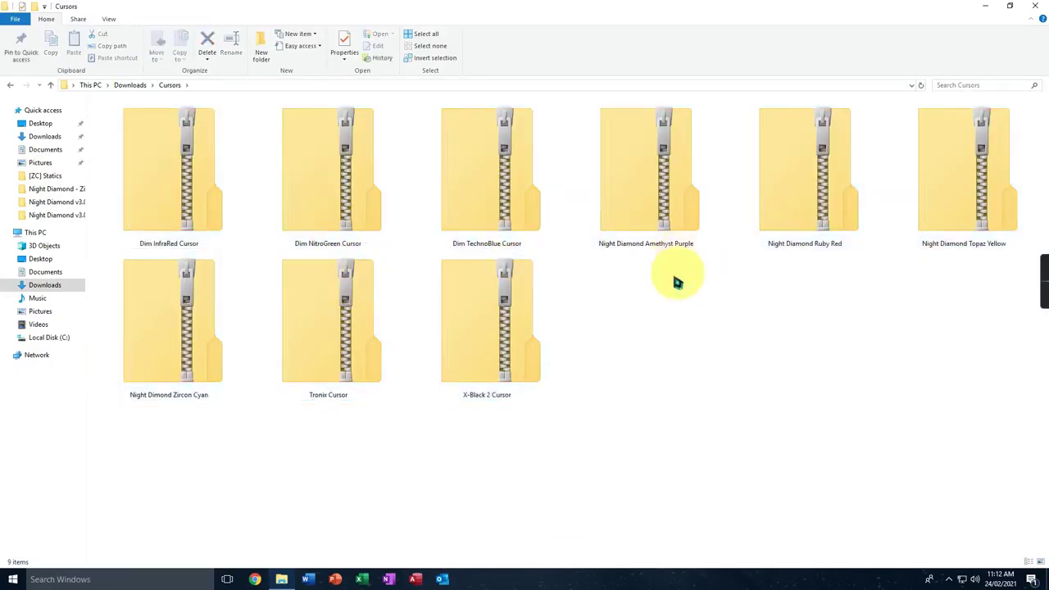
left_click(689, 221)
left_click(838, 175)
left_click(954, 159)
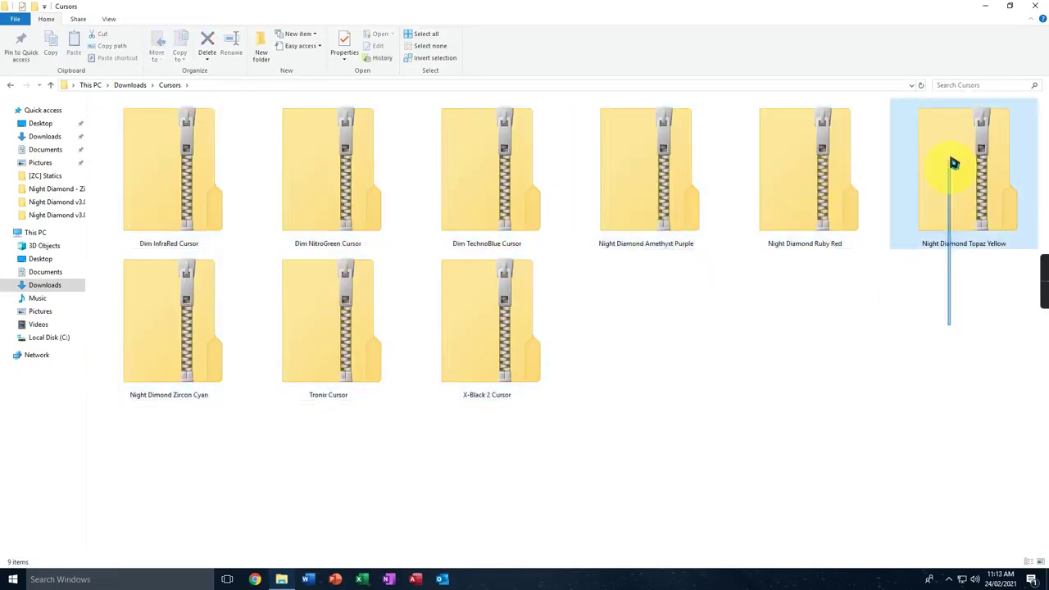
- View the (Preview) image inside the Night Diamond Topaz Yellow archive, and close the image and the File Explorer window
double_click(956, 213)
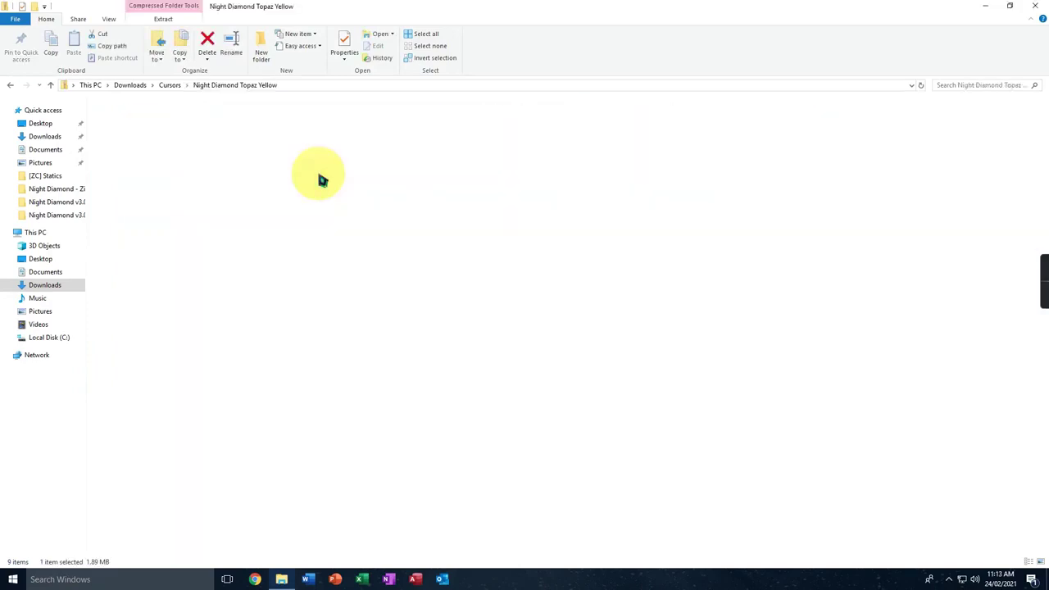
double_click(147, 120)
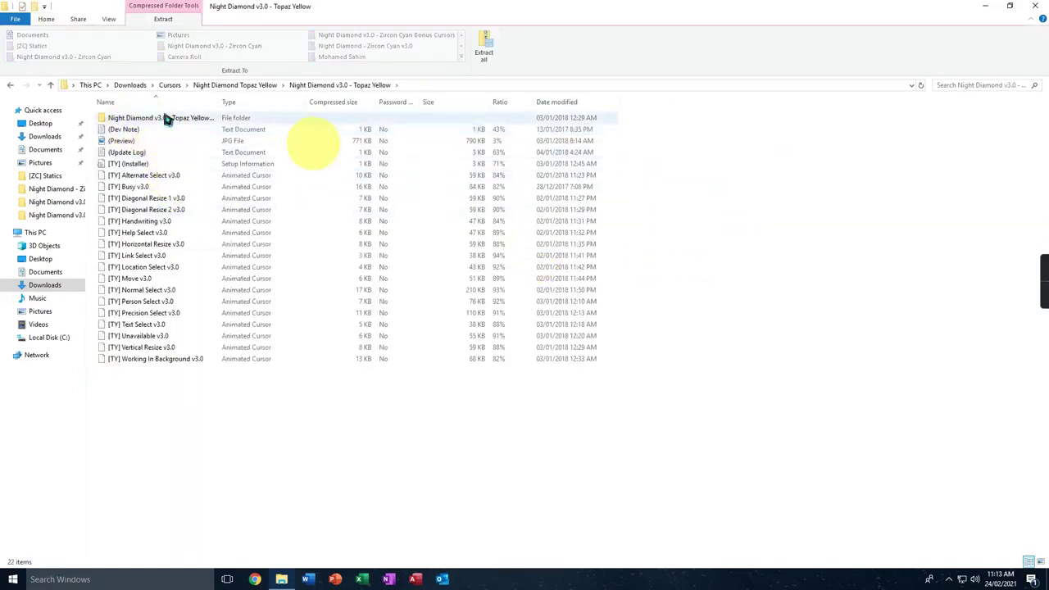
double_click(134, 144)
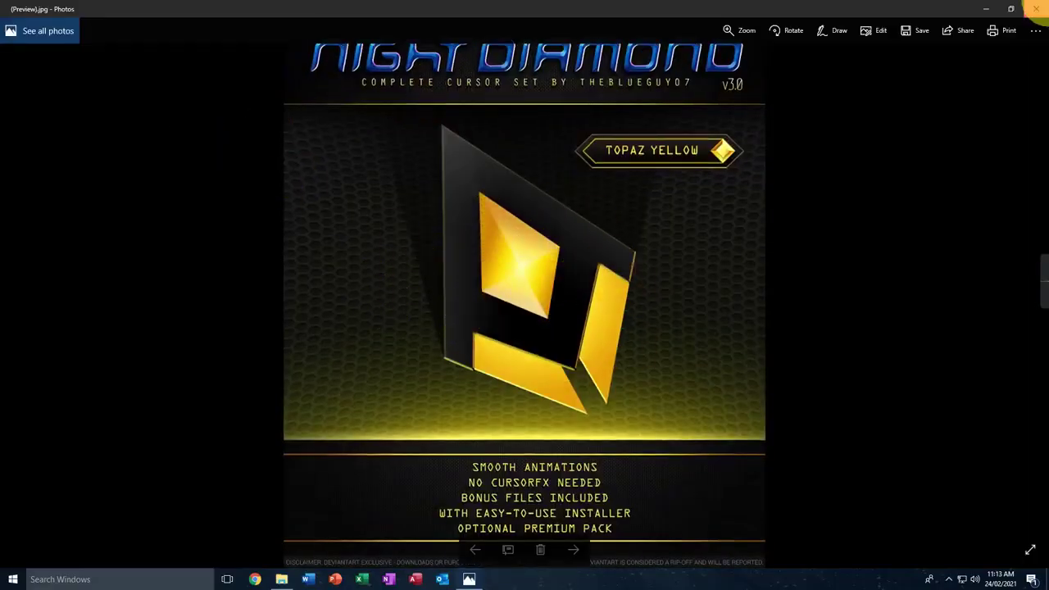
left_click(1036, 8)
left_click(1036, 7)
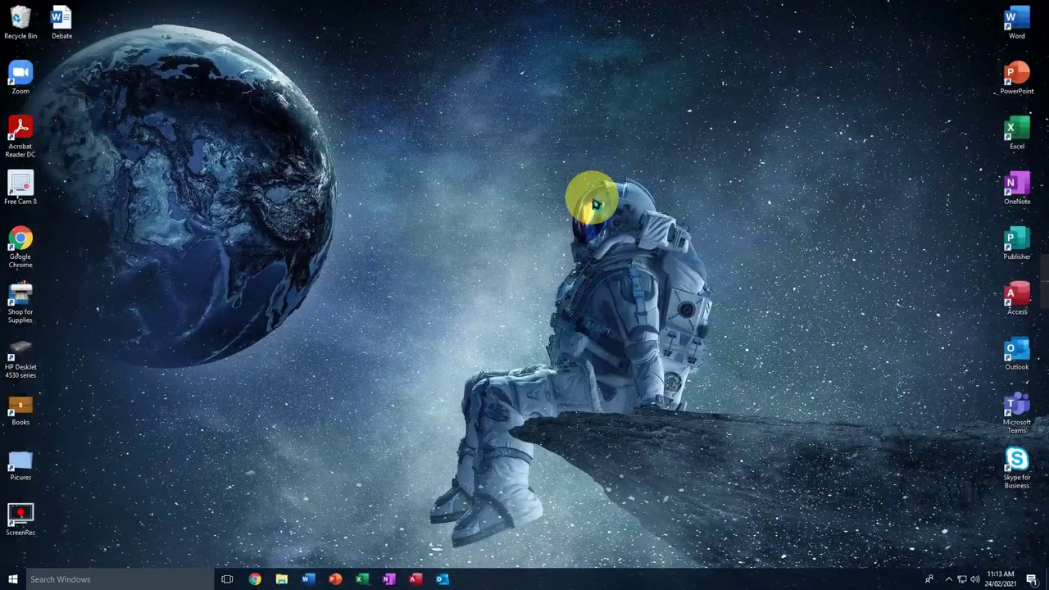